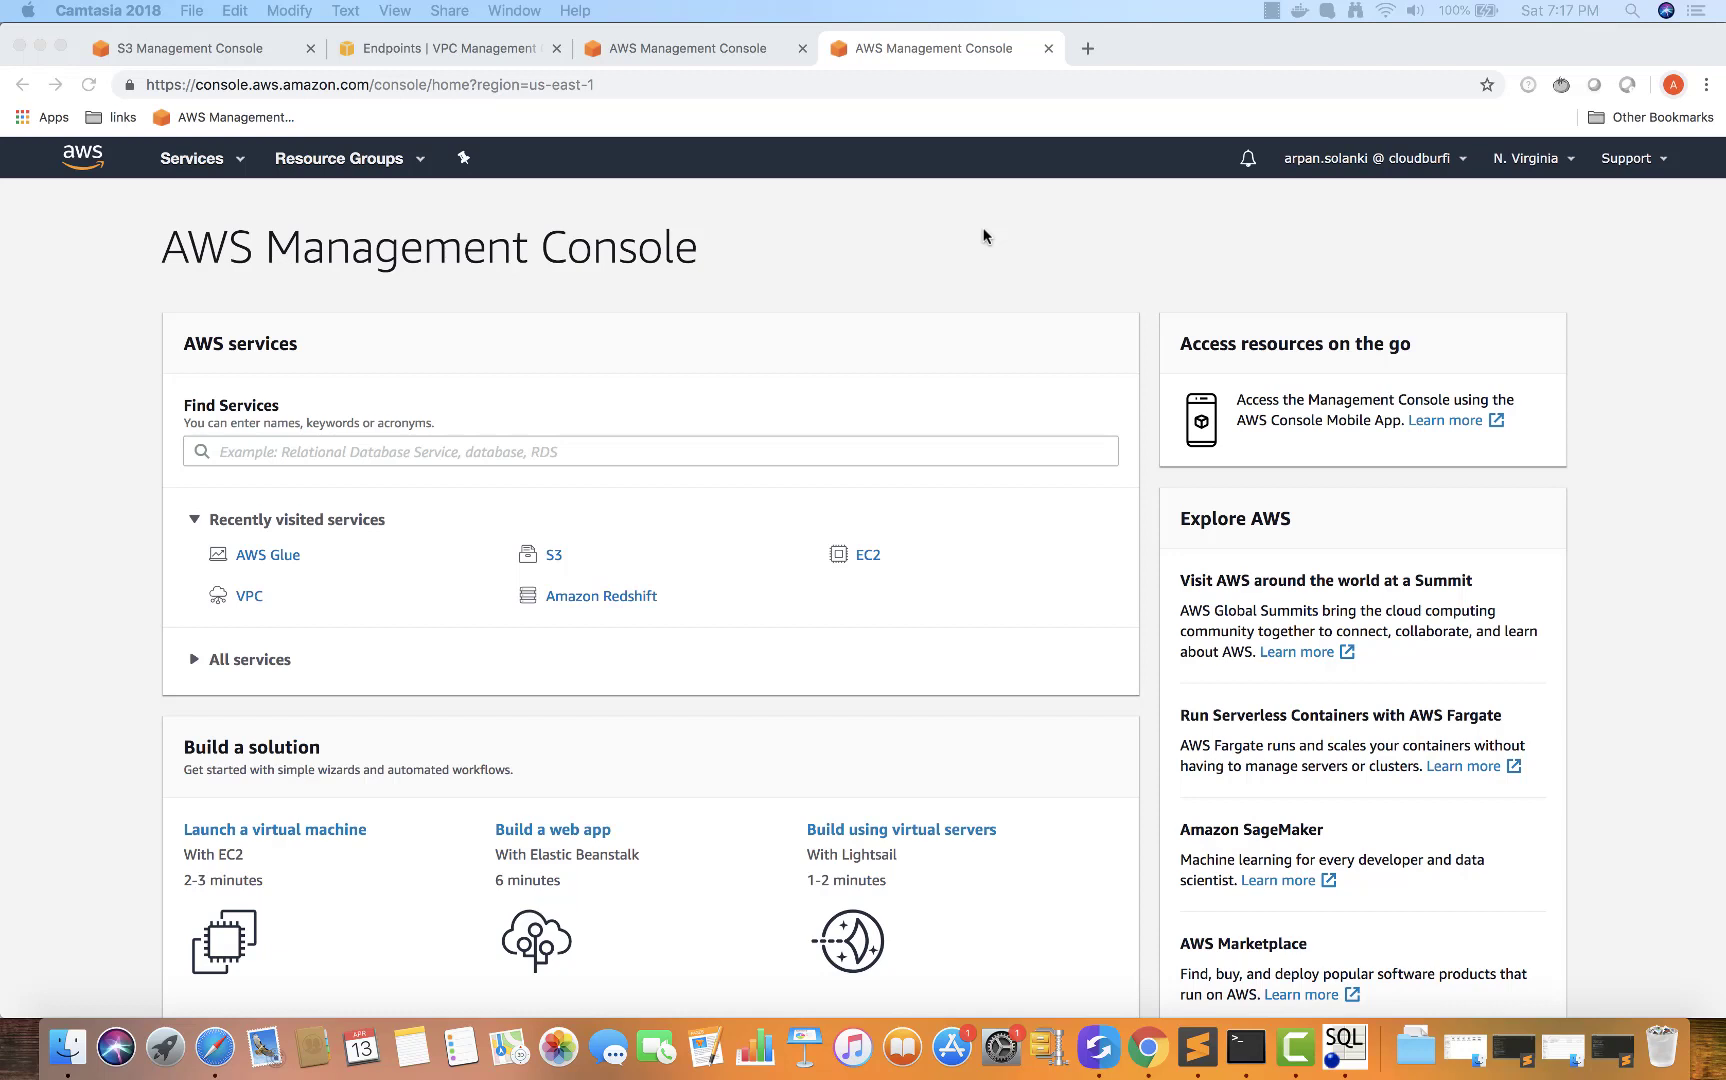
Search the services for 'iam' and open the IAM dashboard
click(765, 449)
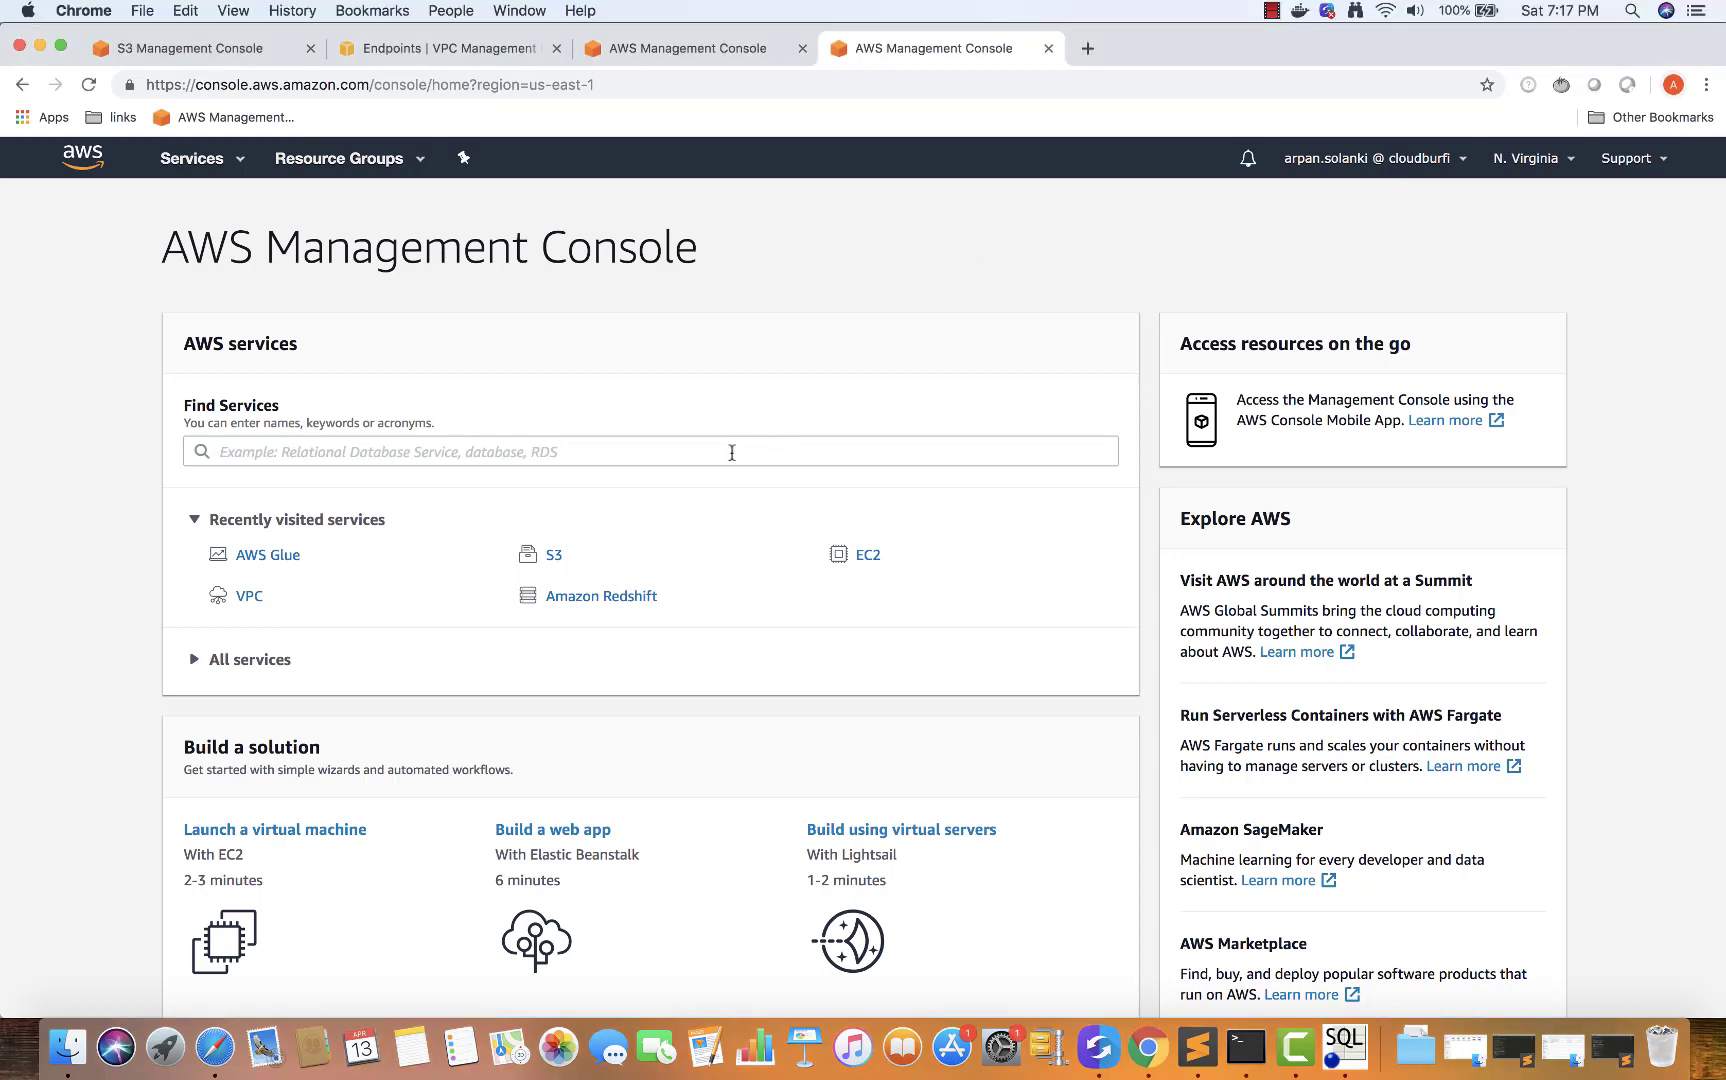
text(iam)
click(667, 494)
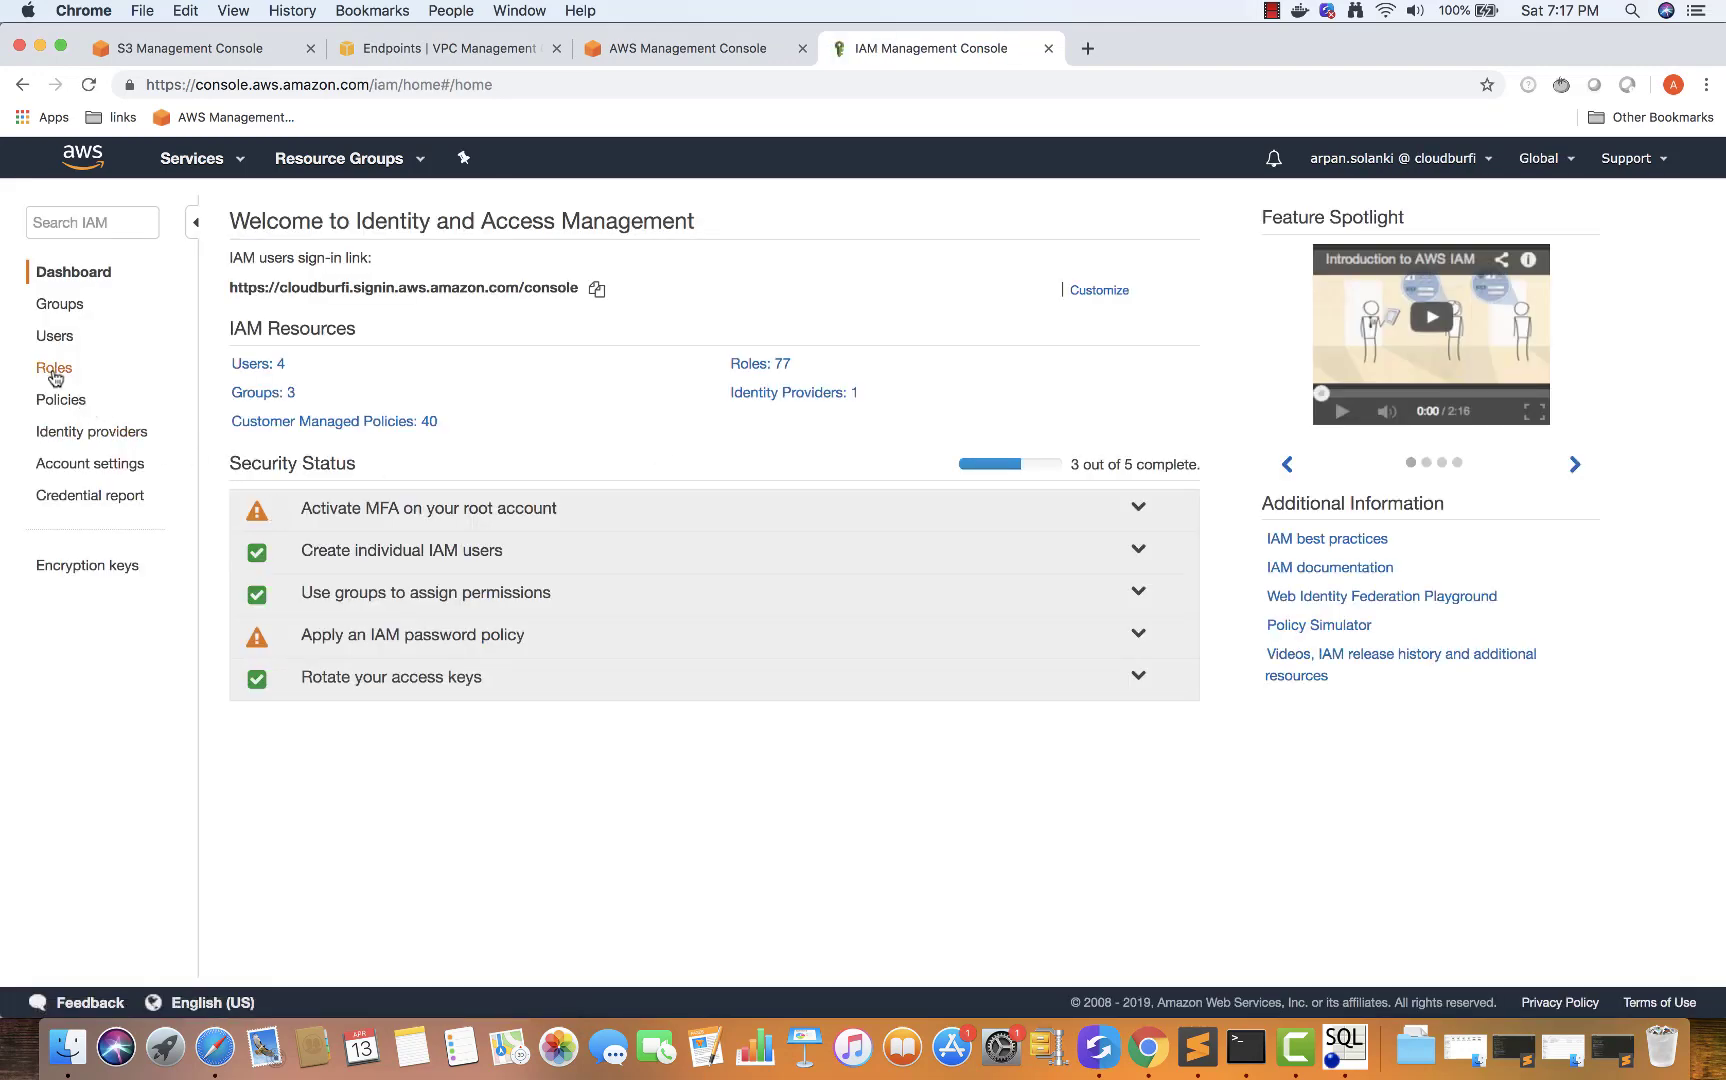
Create a new IAM role with Glue as the trusted AWS service and reach the permissions policies step
click(54, 370)
scroll(316, 533, down, 2)
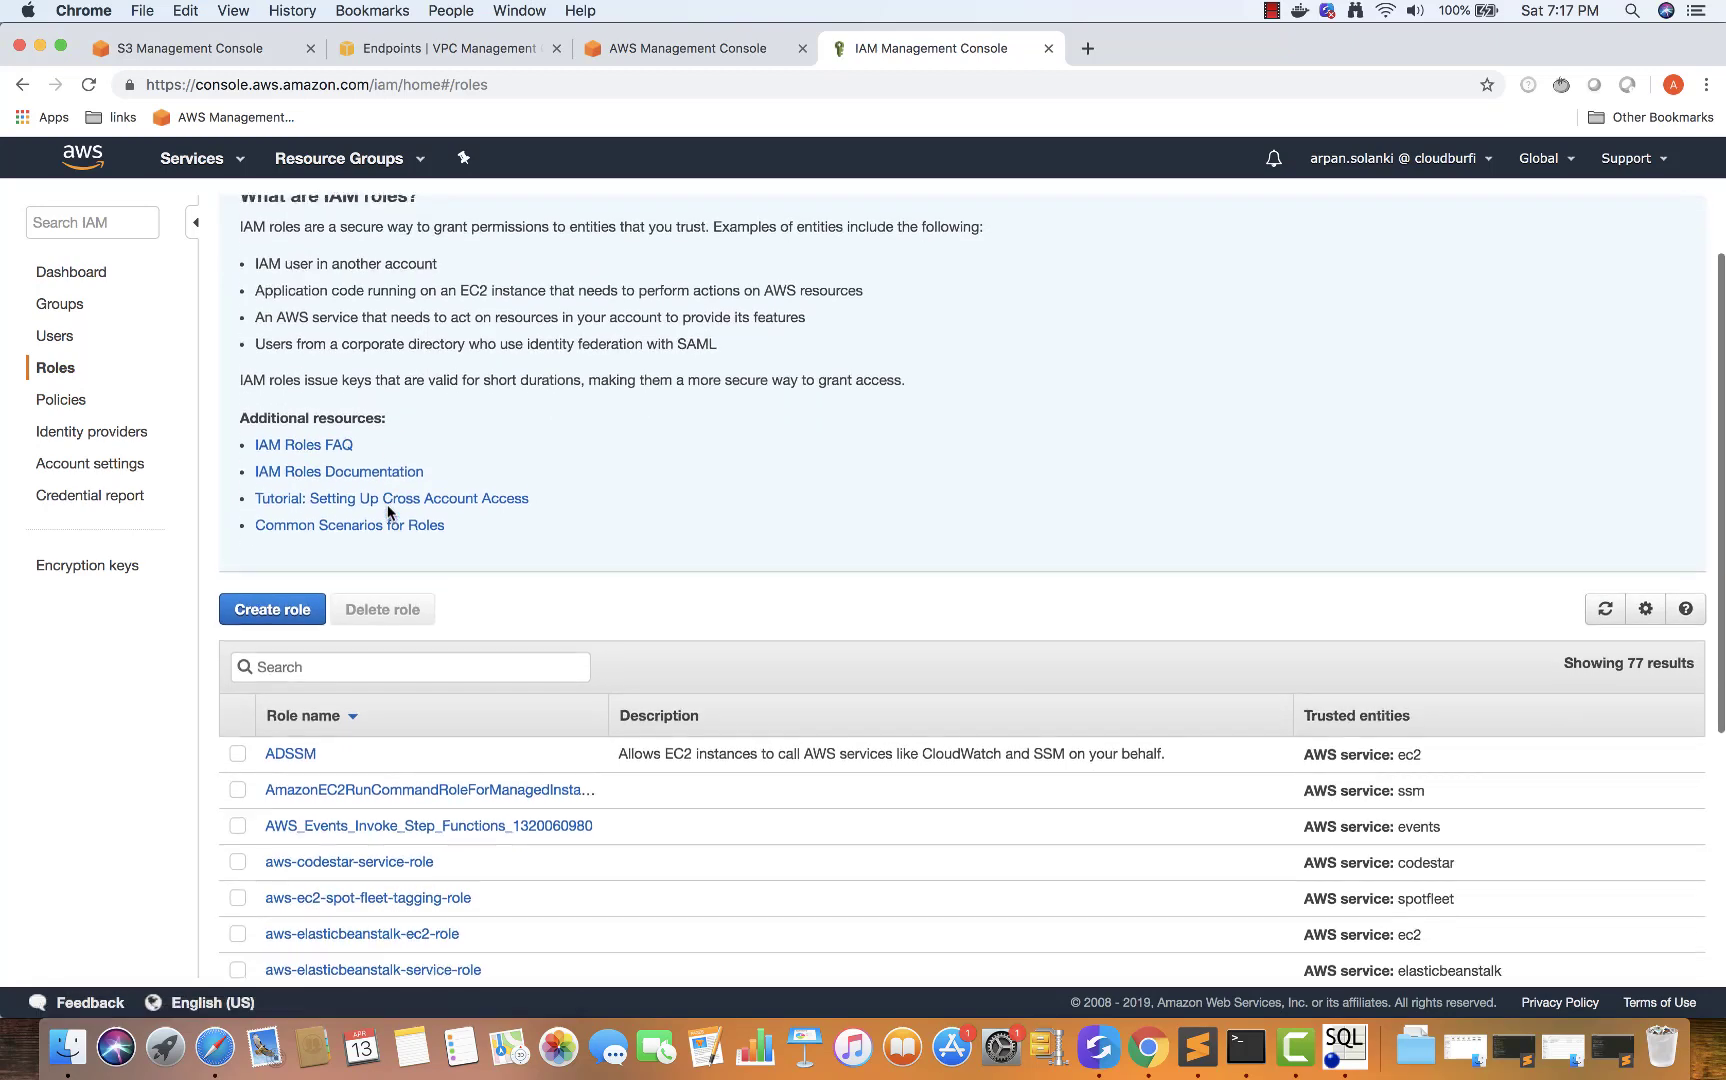
click(268, 593)
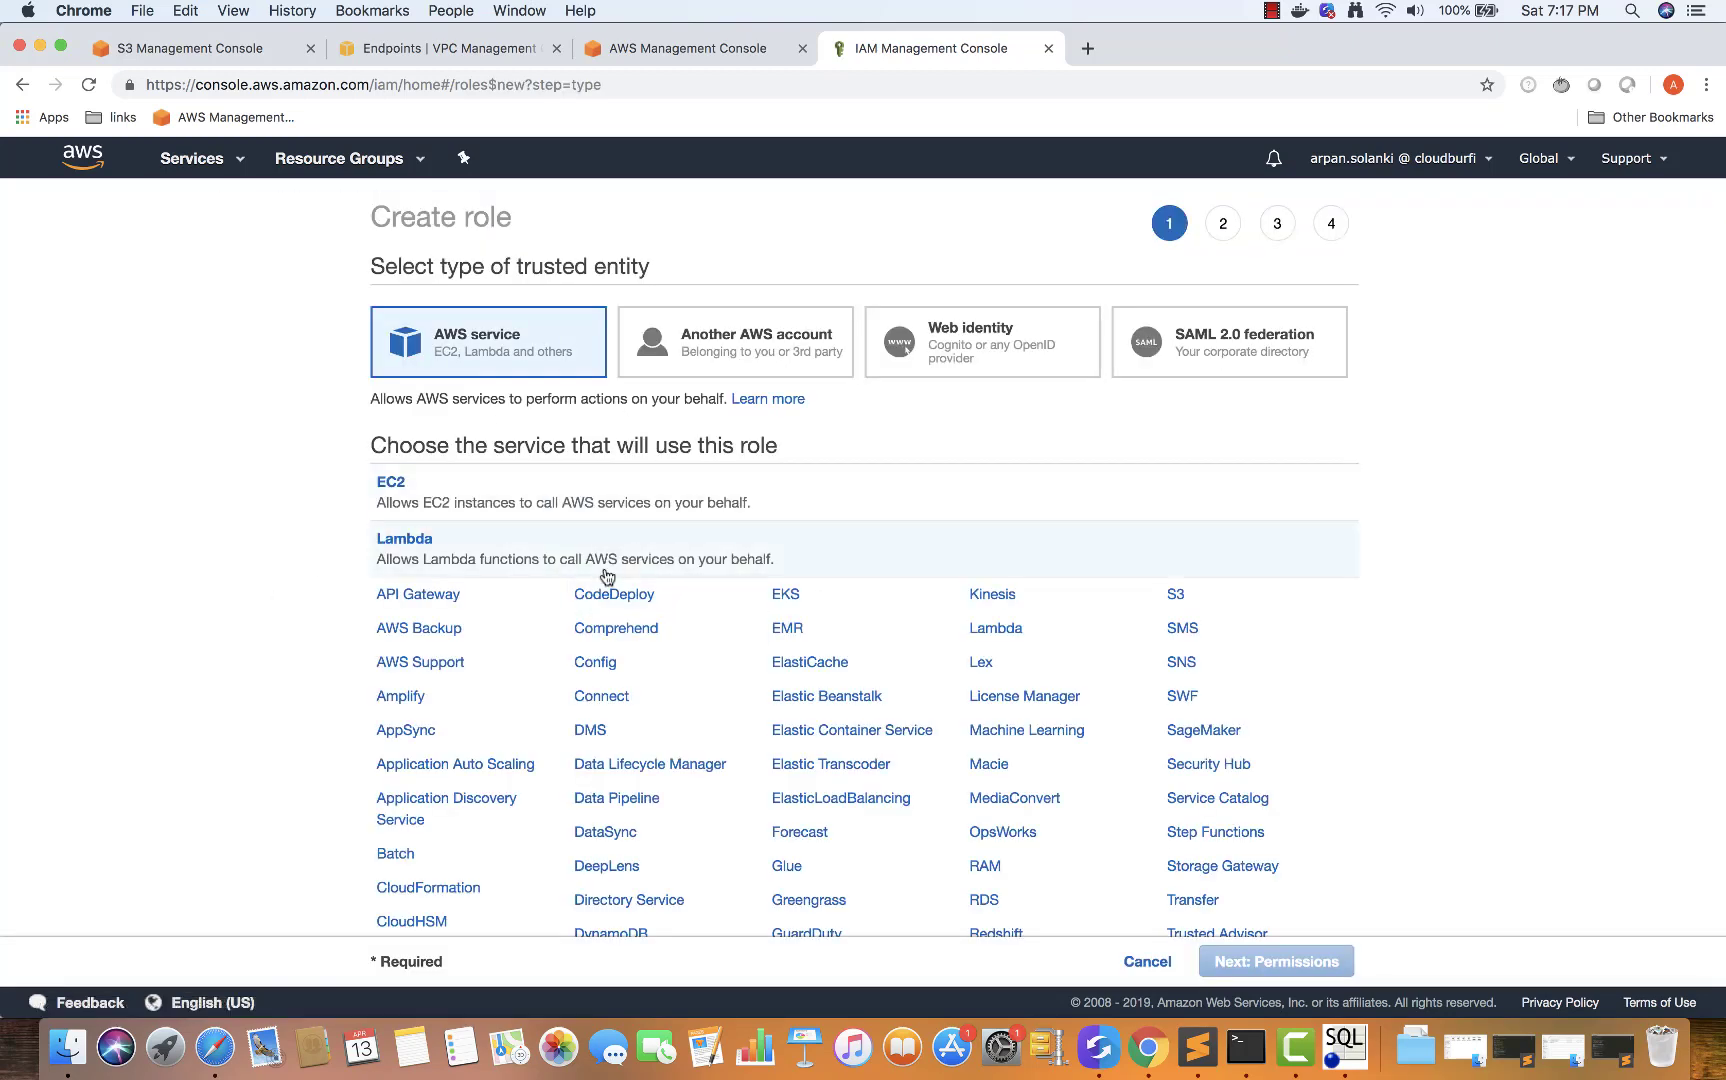
scroll(731, 610, down, 2)
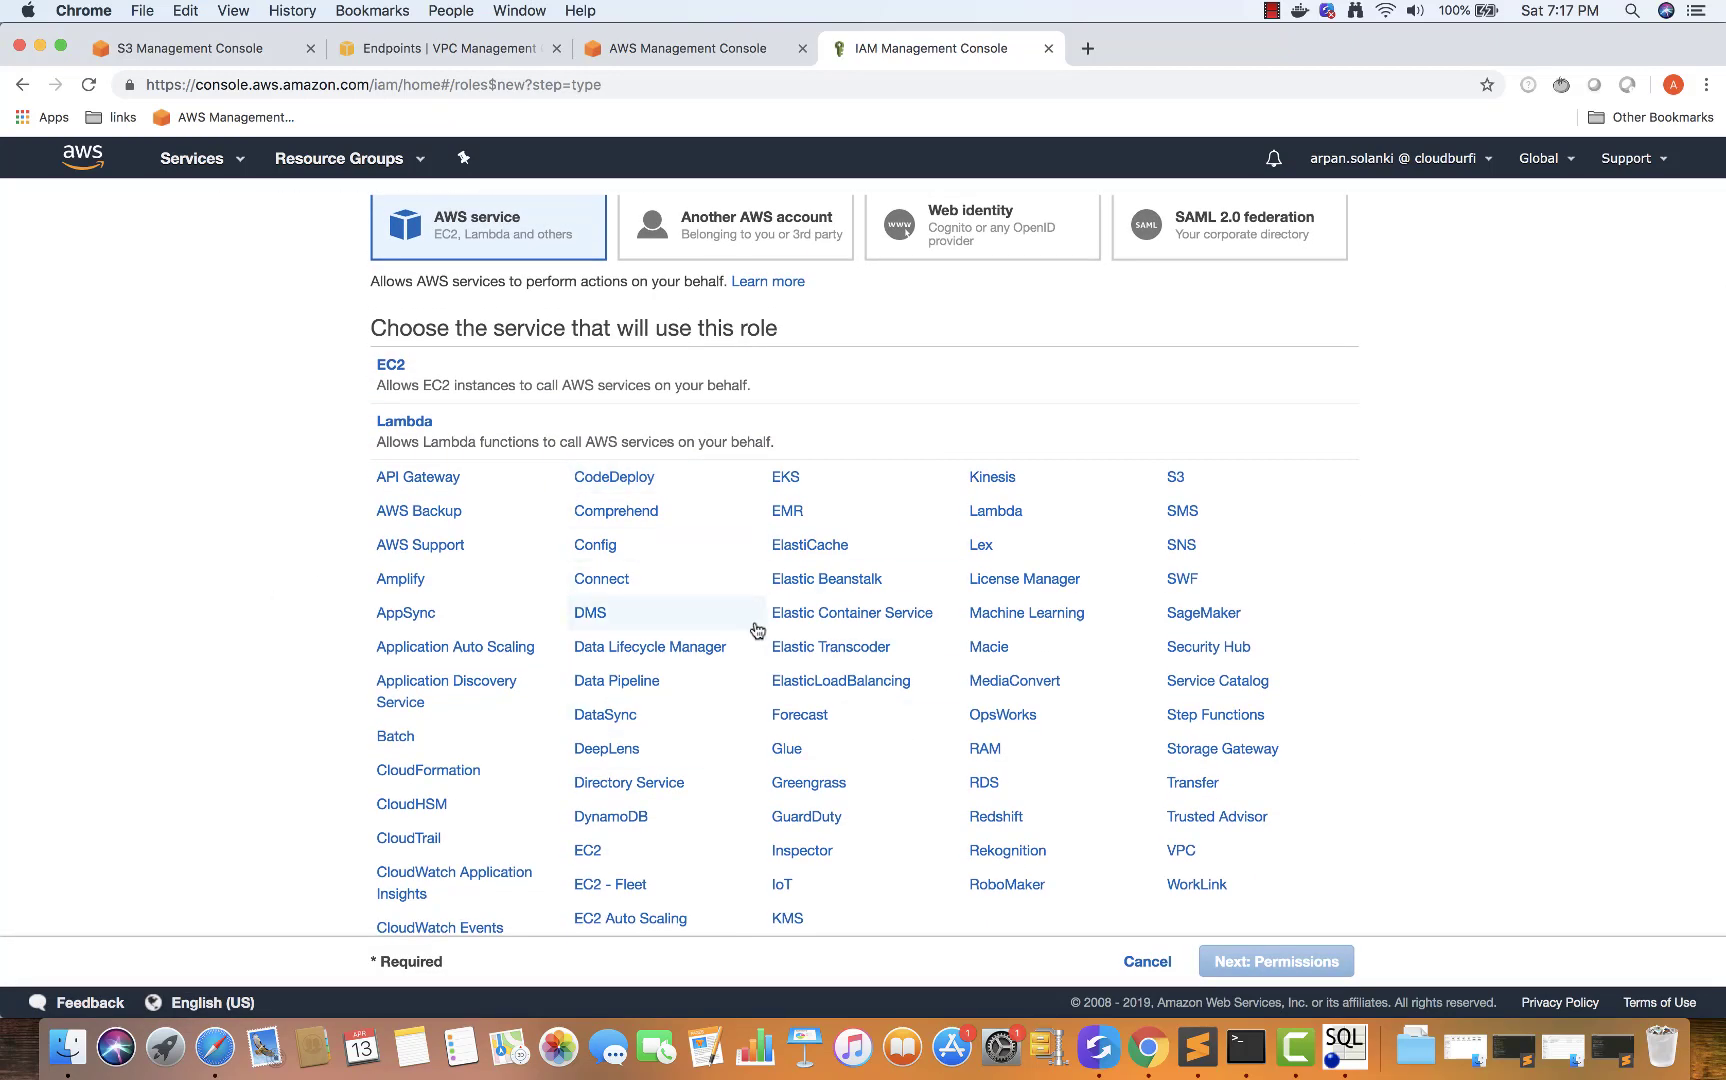
key(super+f)
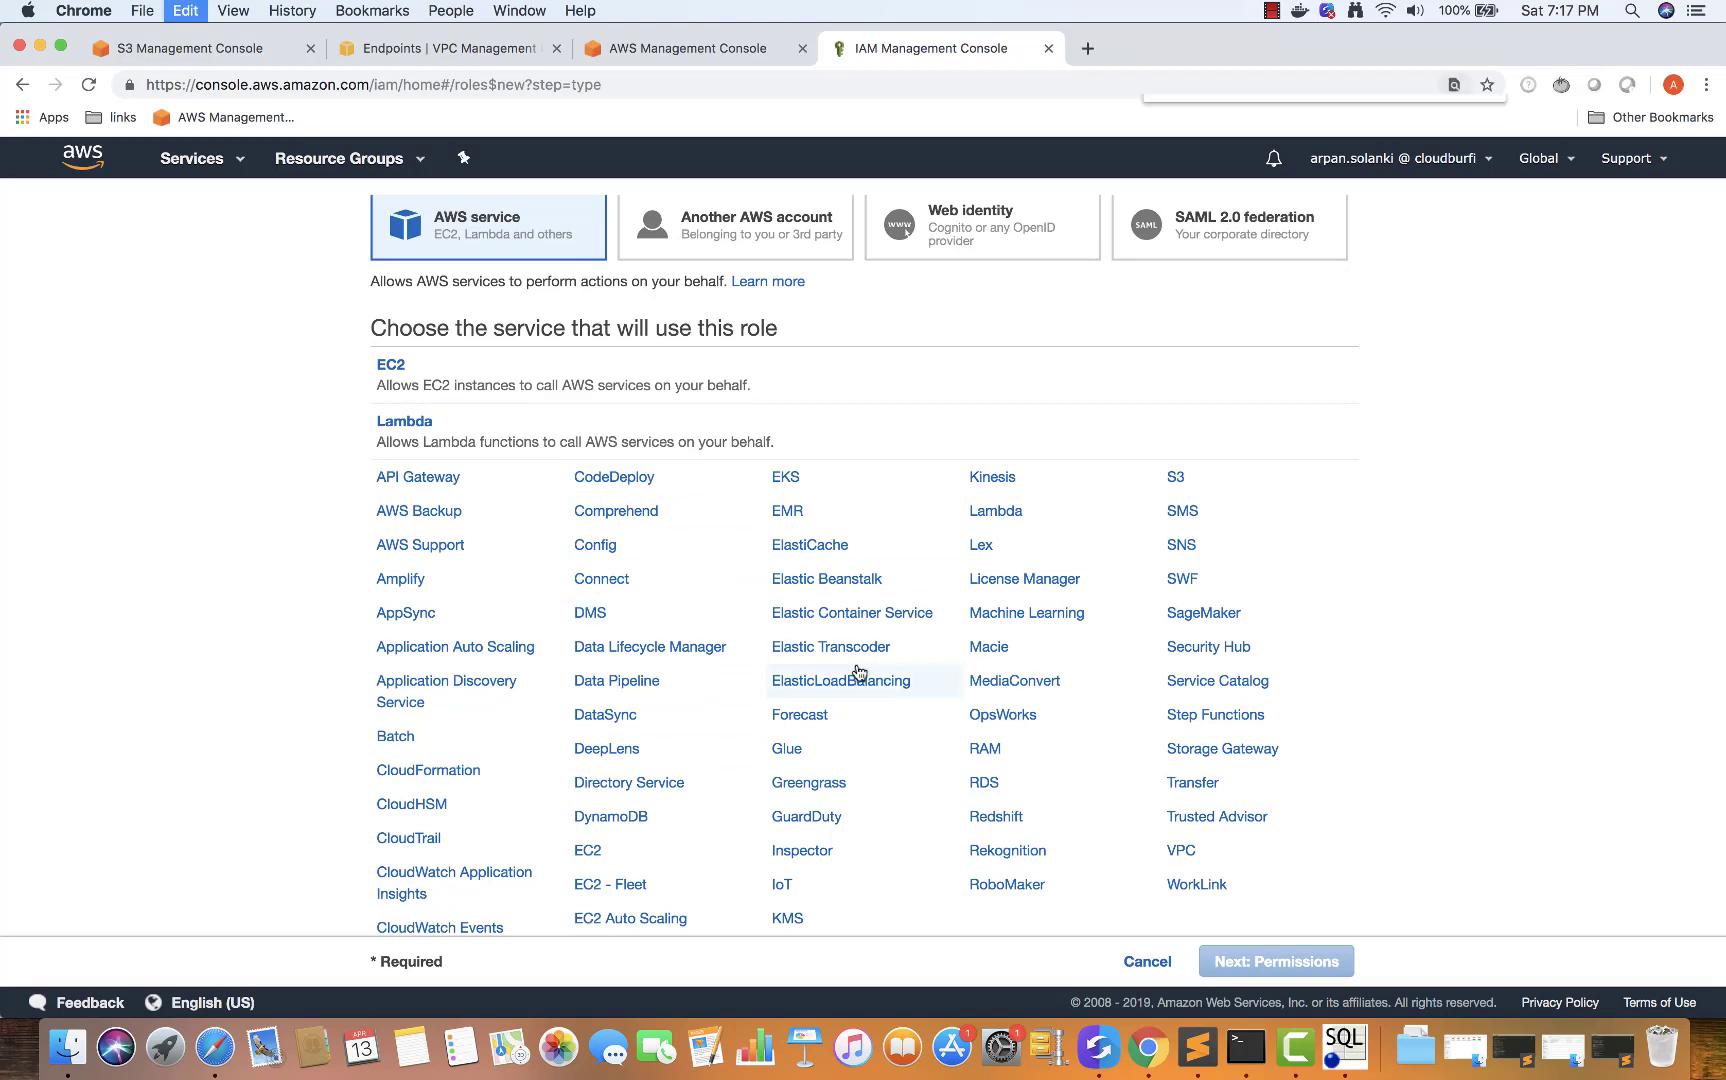
text(glue)
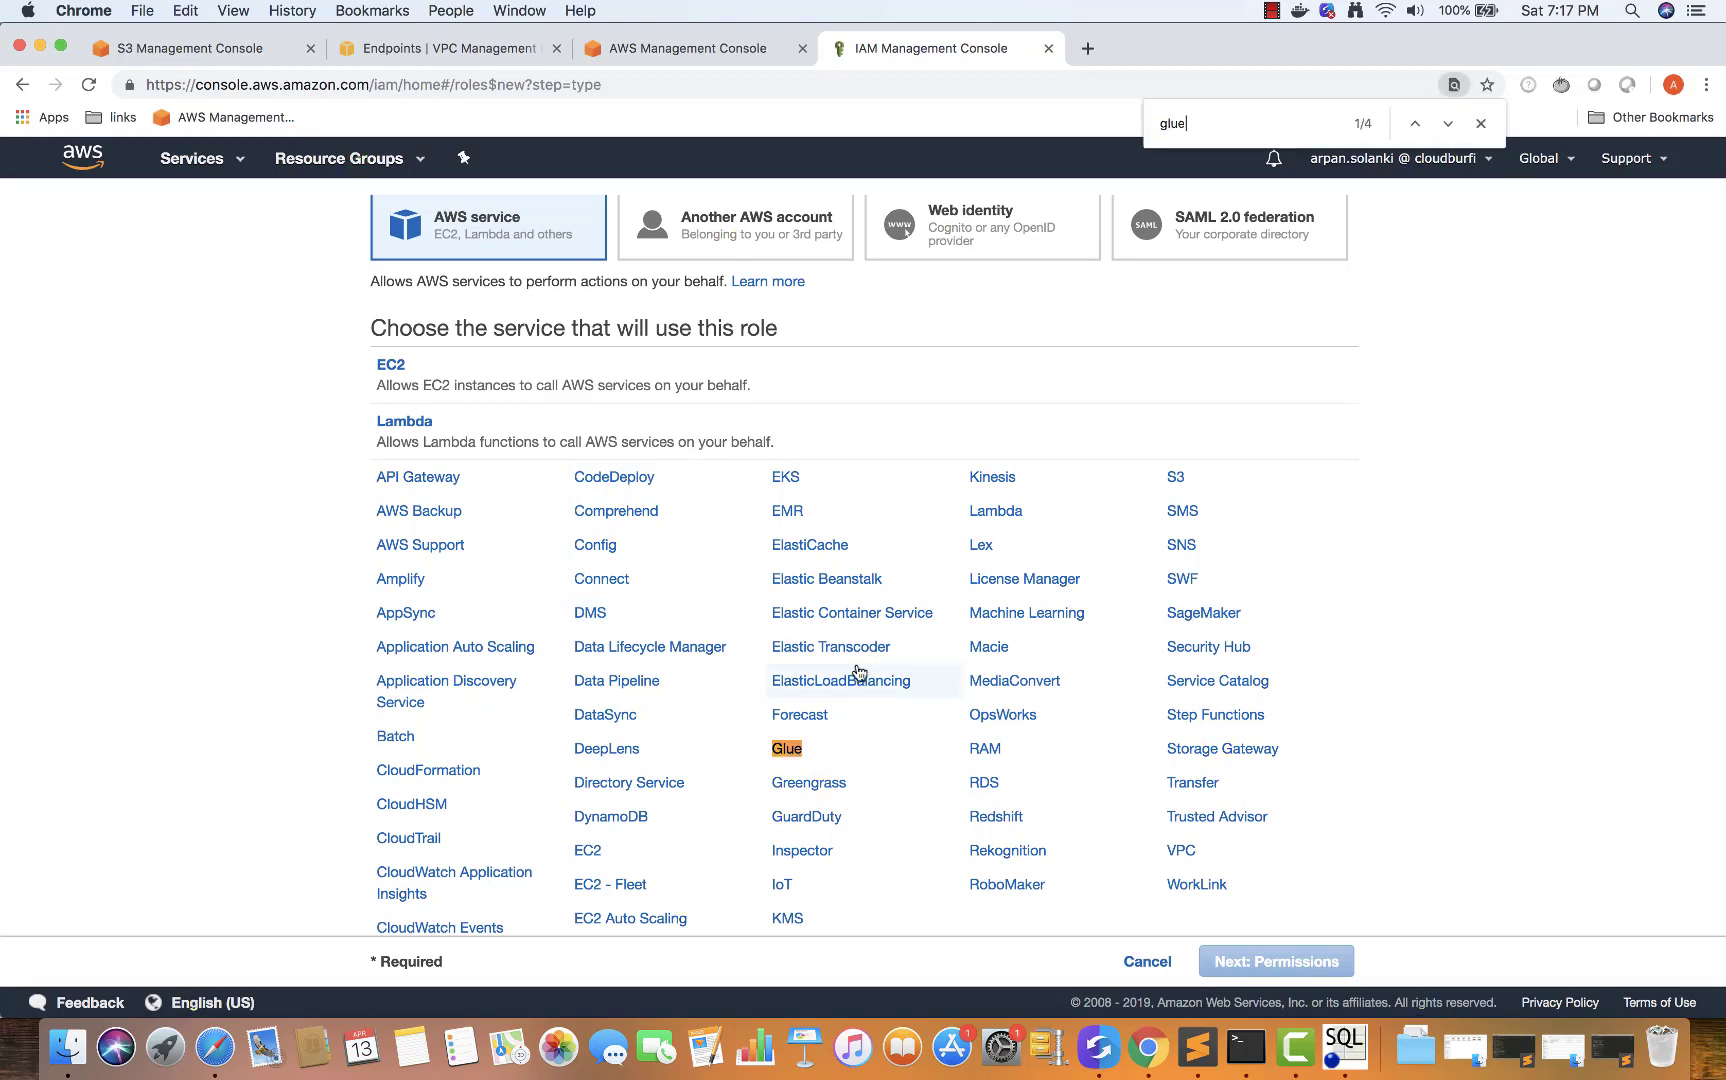
click(791, 752)
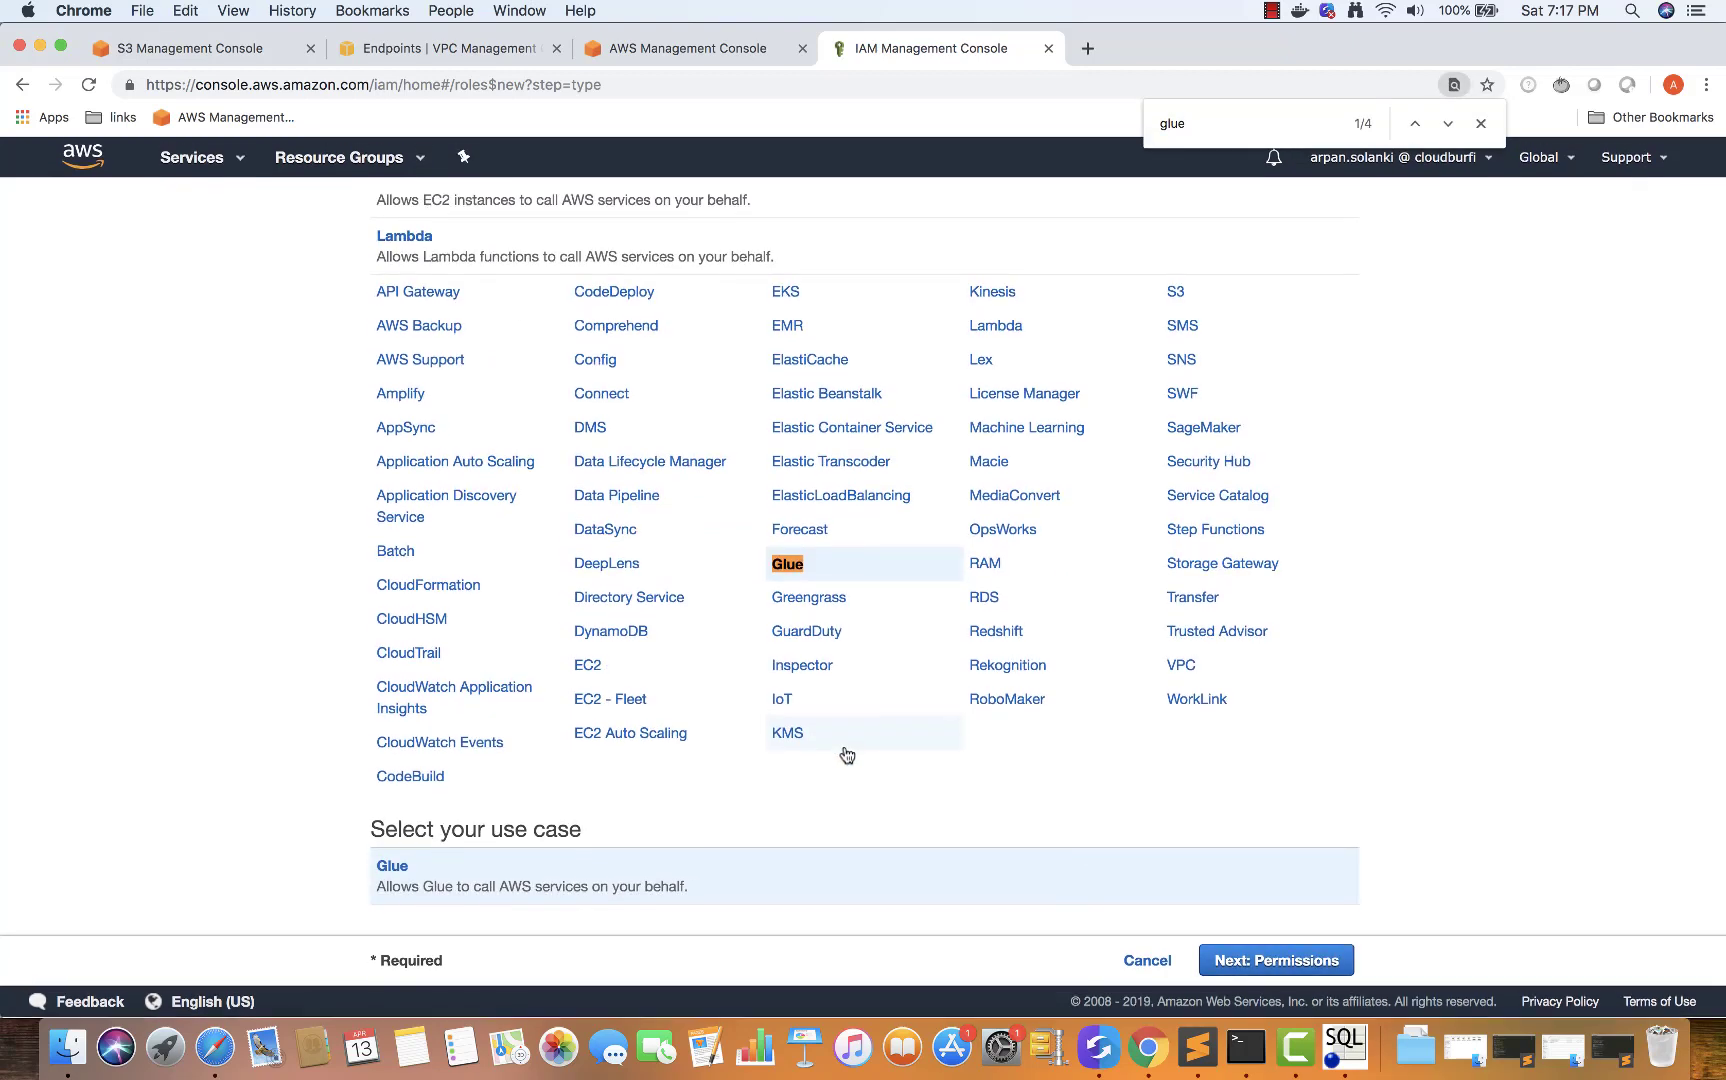
click(1288, 965)
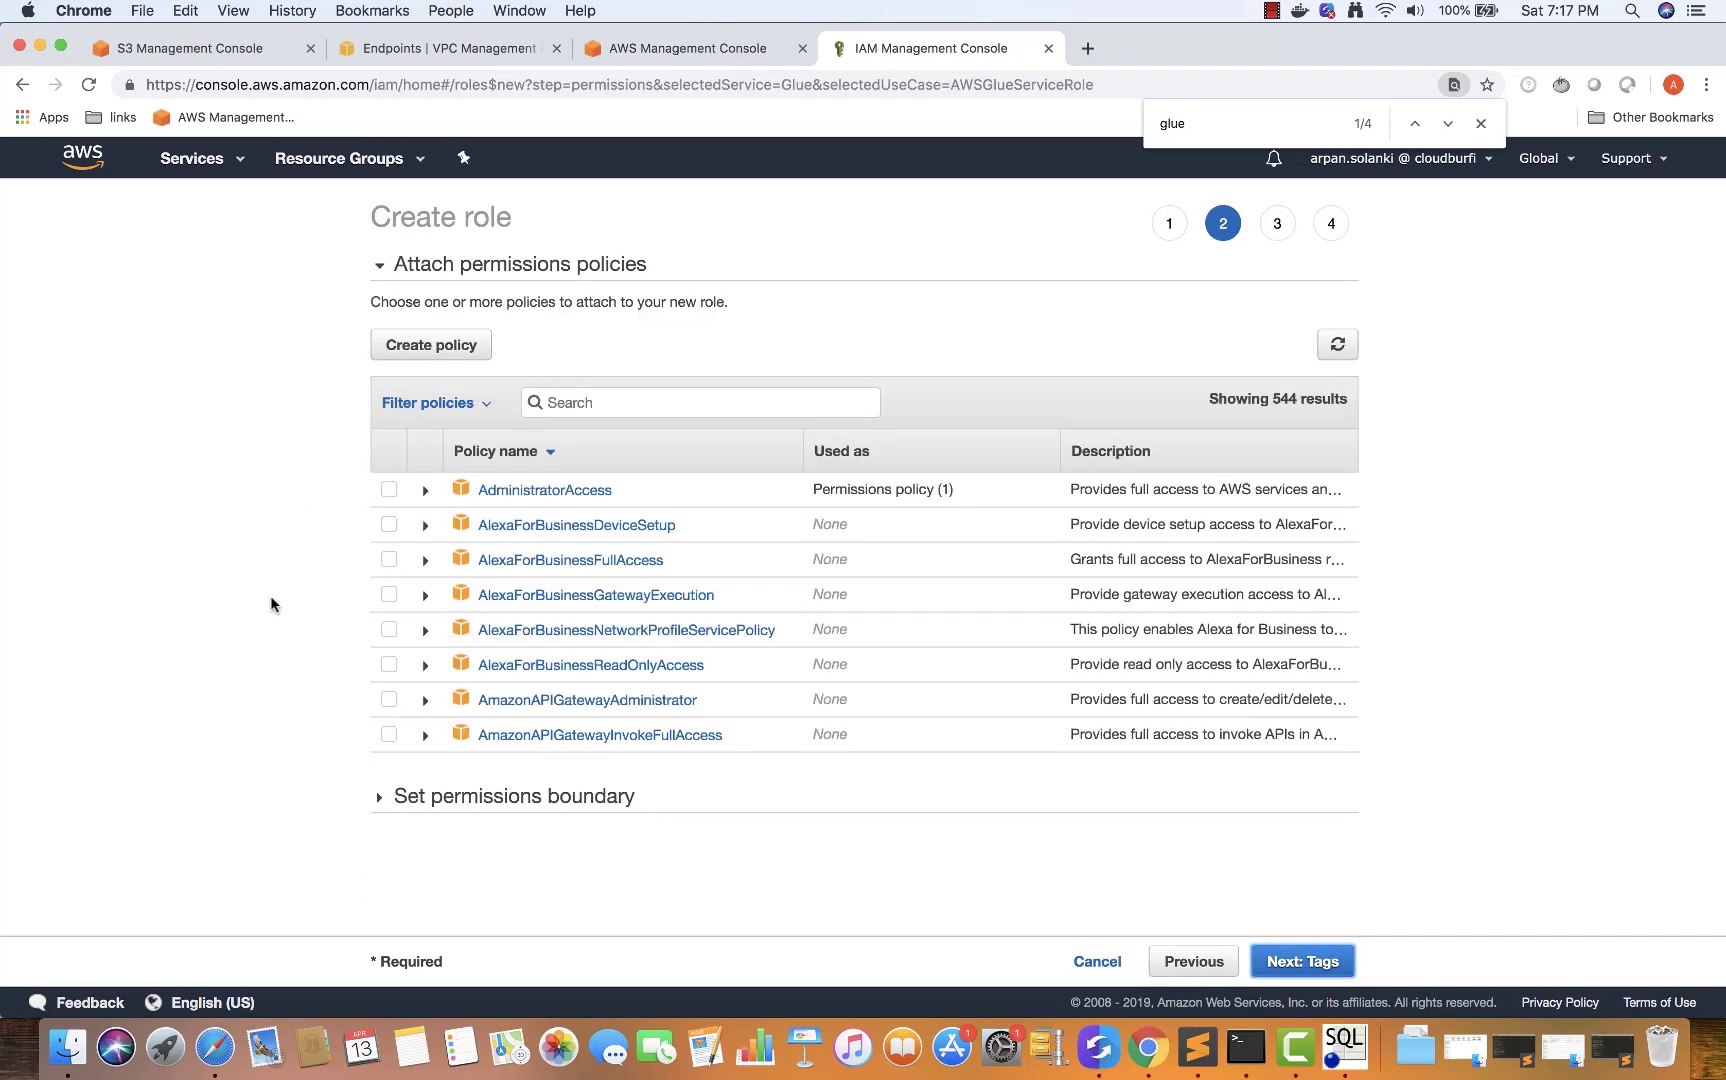
Attach the AmazonS3FullAccess policy to the new role
click(560, 400)
text(s3full)
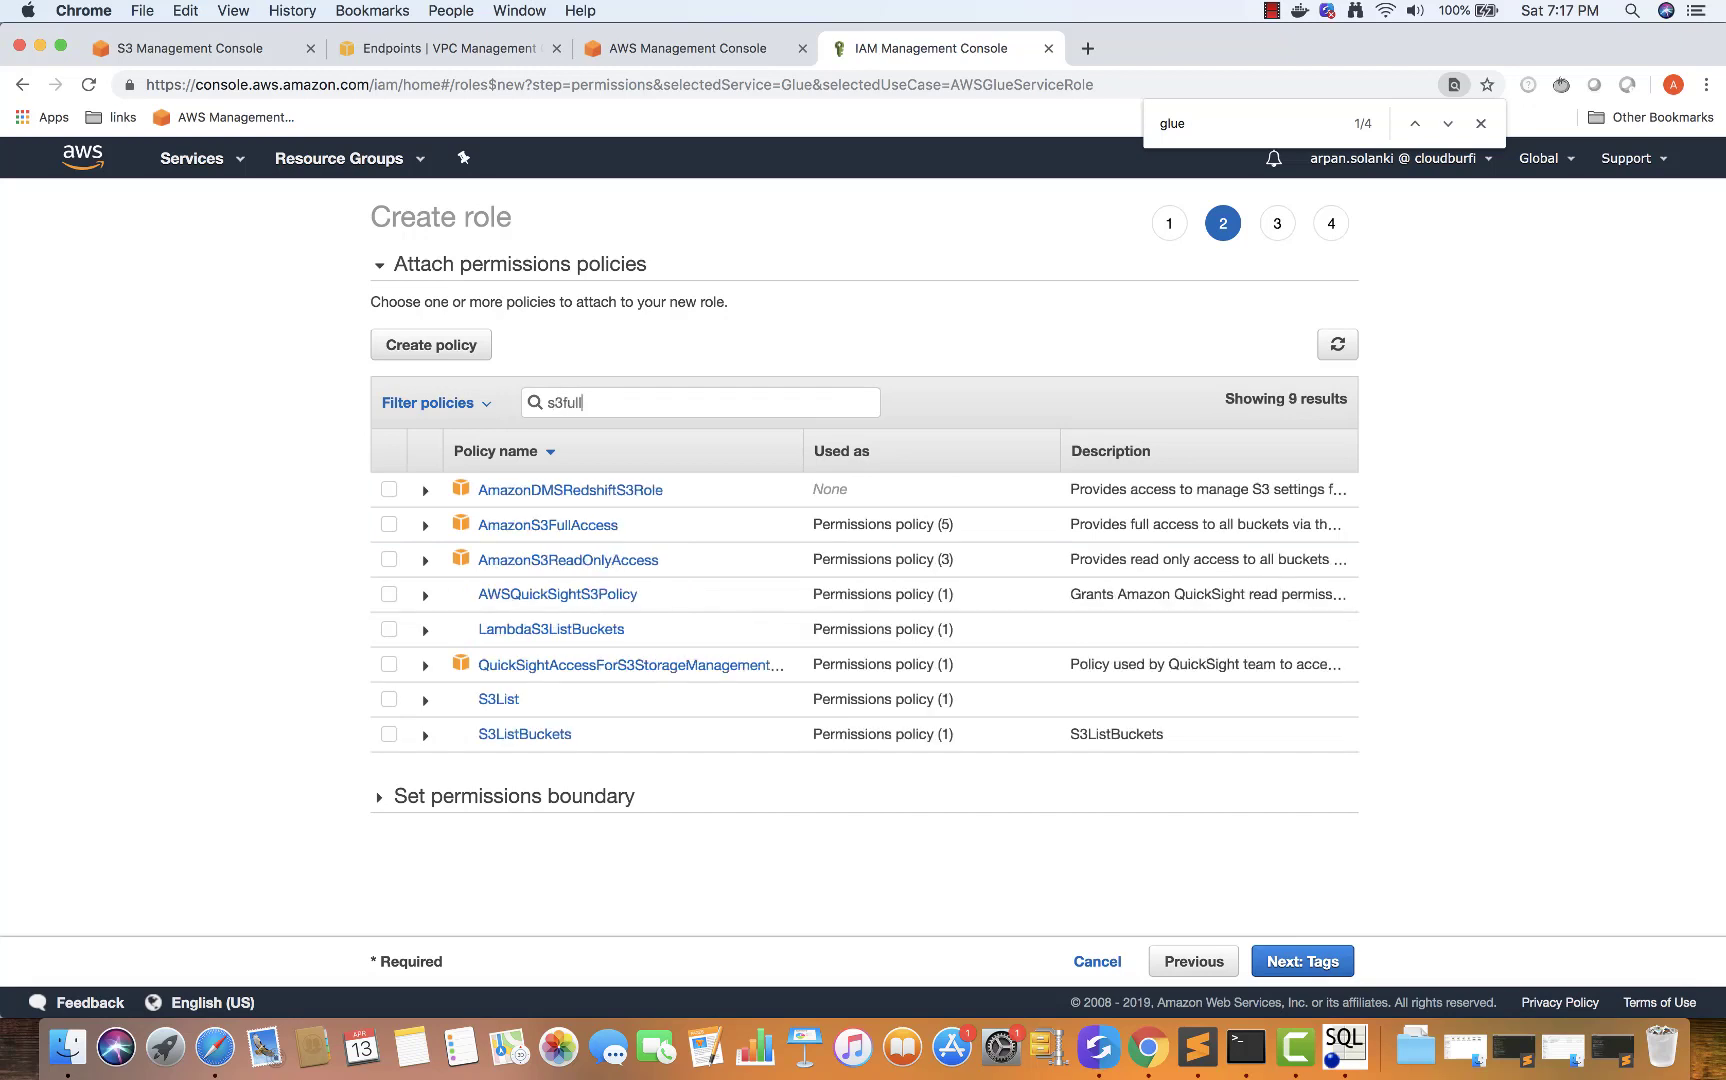
click(389, 489)
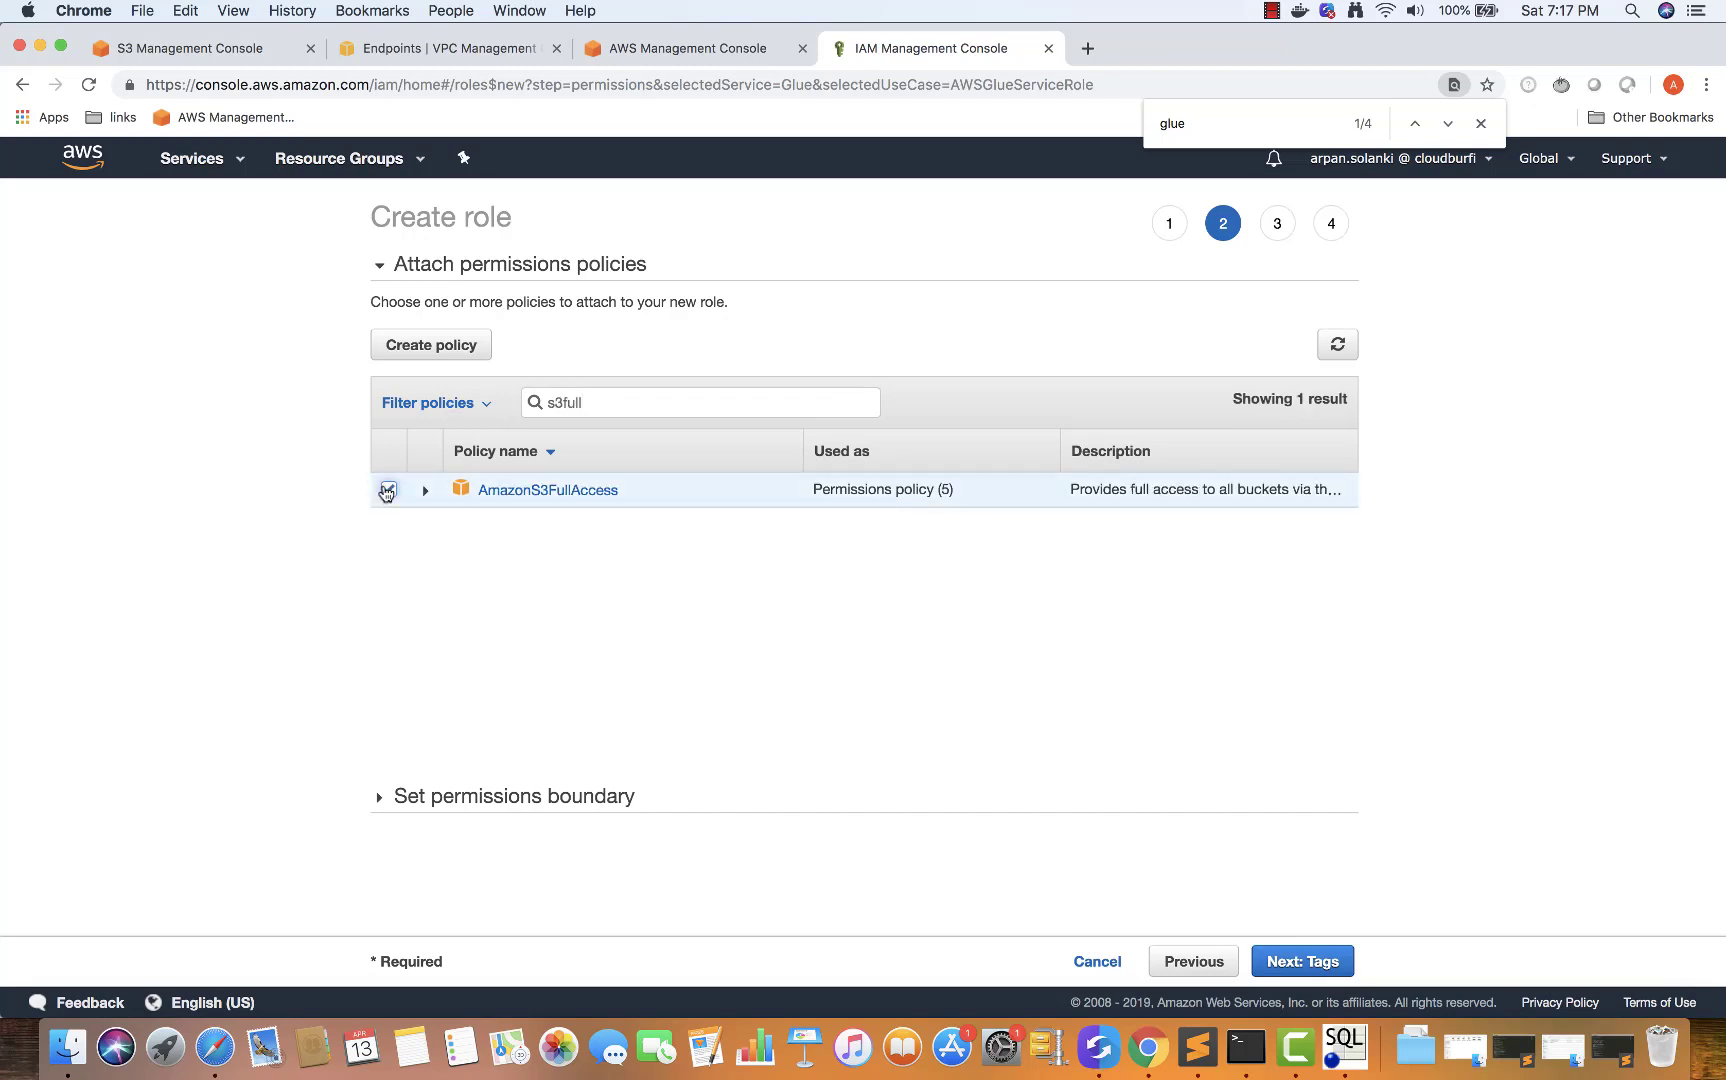
click(1313, 960)
click(1194, 962)
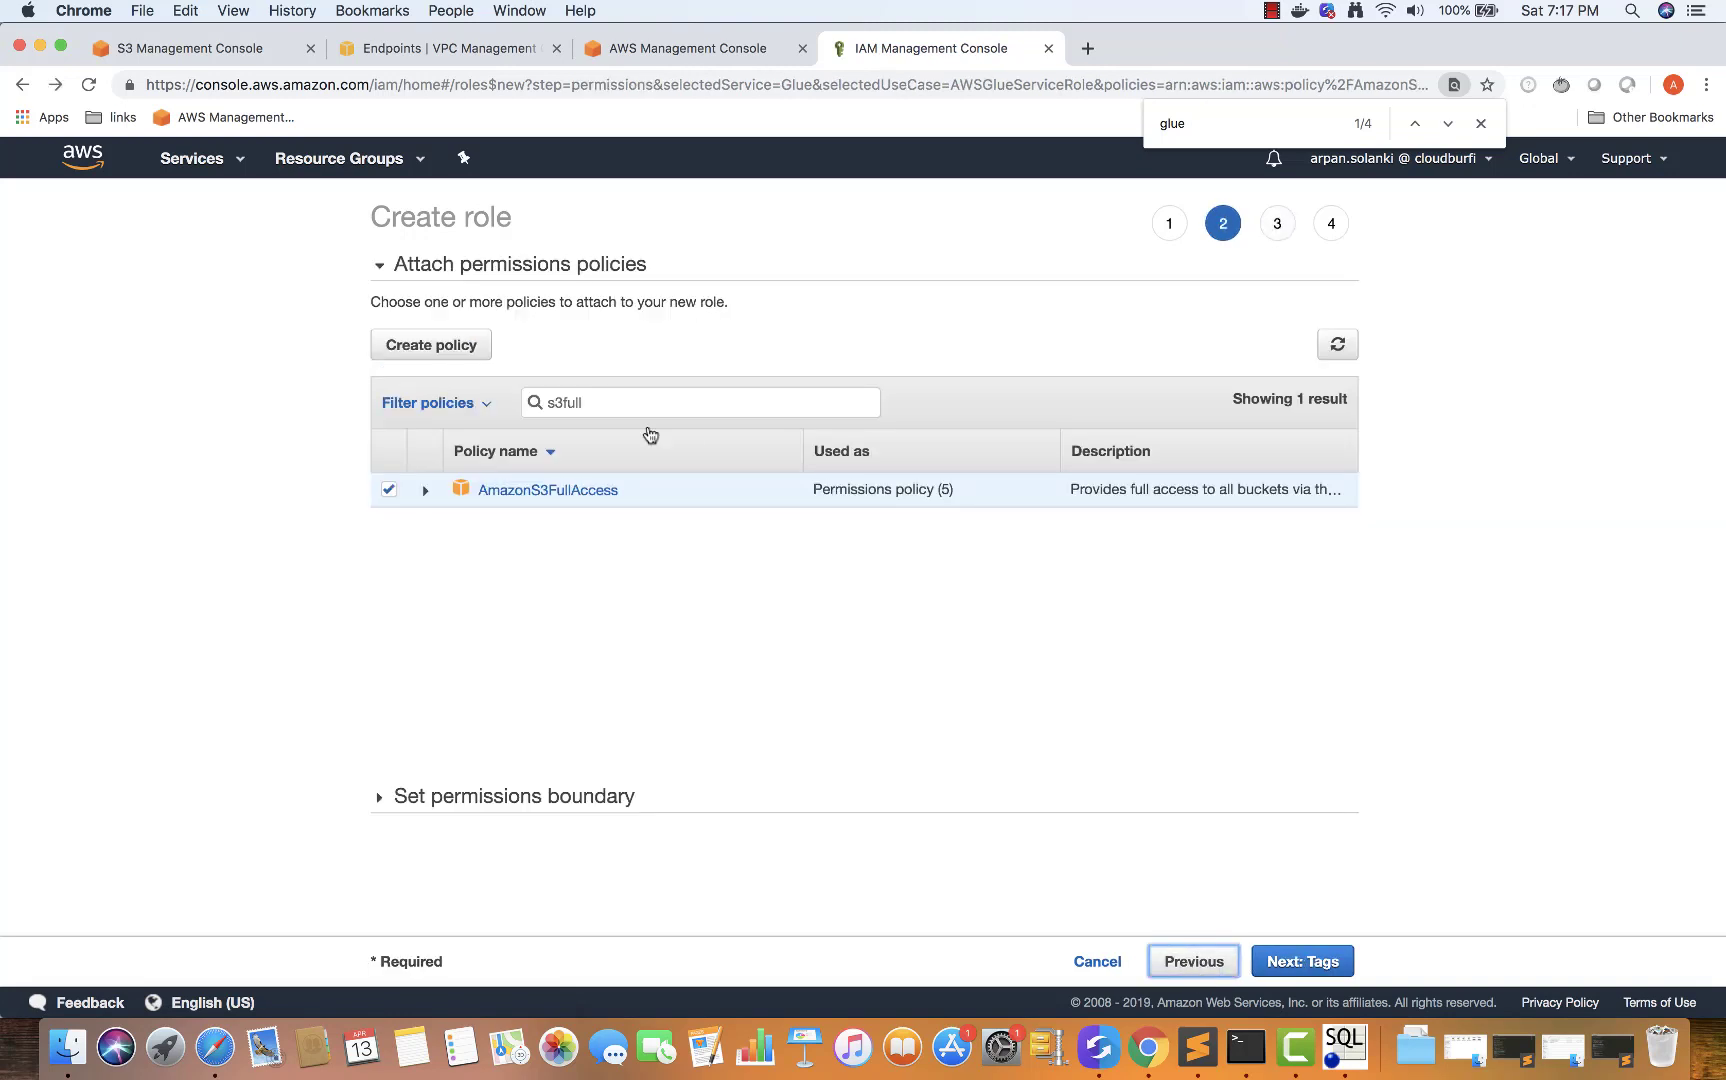
Search for Redshift policies and attach AmazonRedshiftFullAccess
double_click(551, 403)
key(BackSpace)
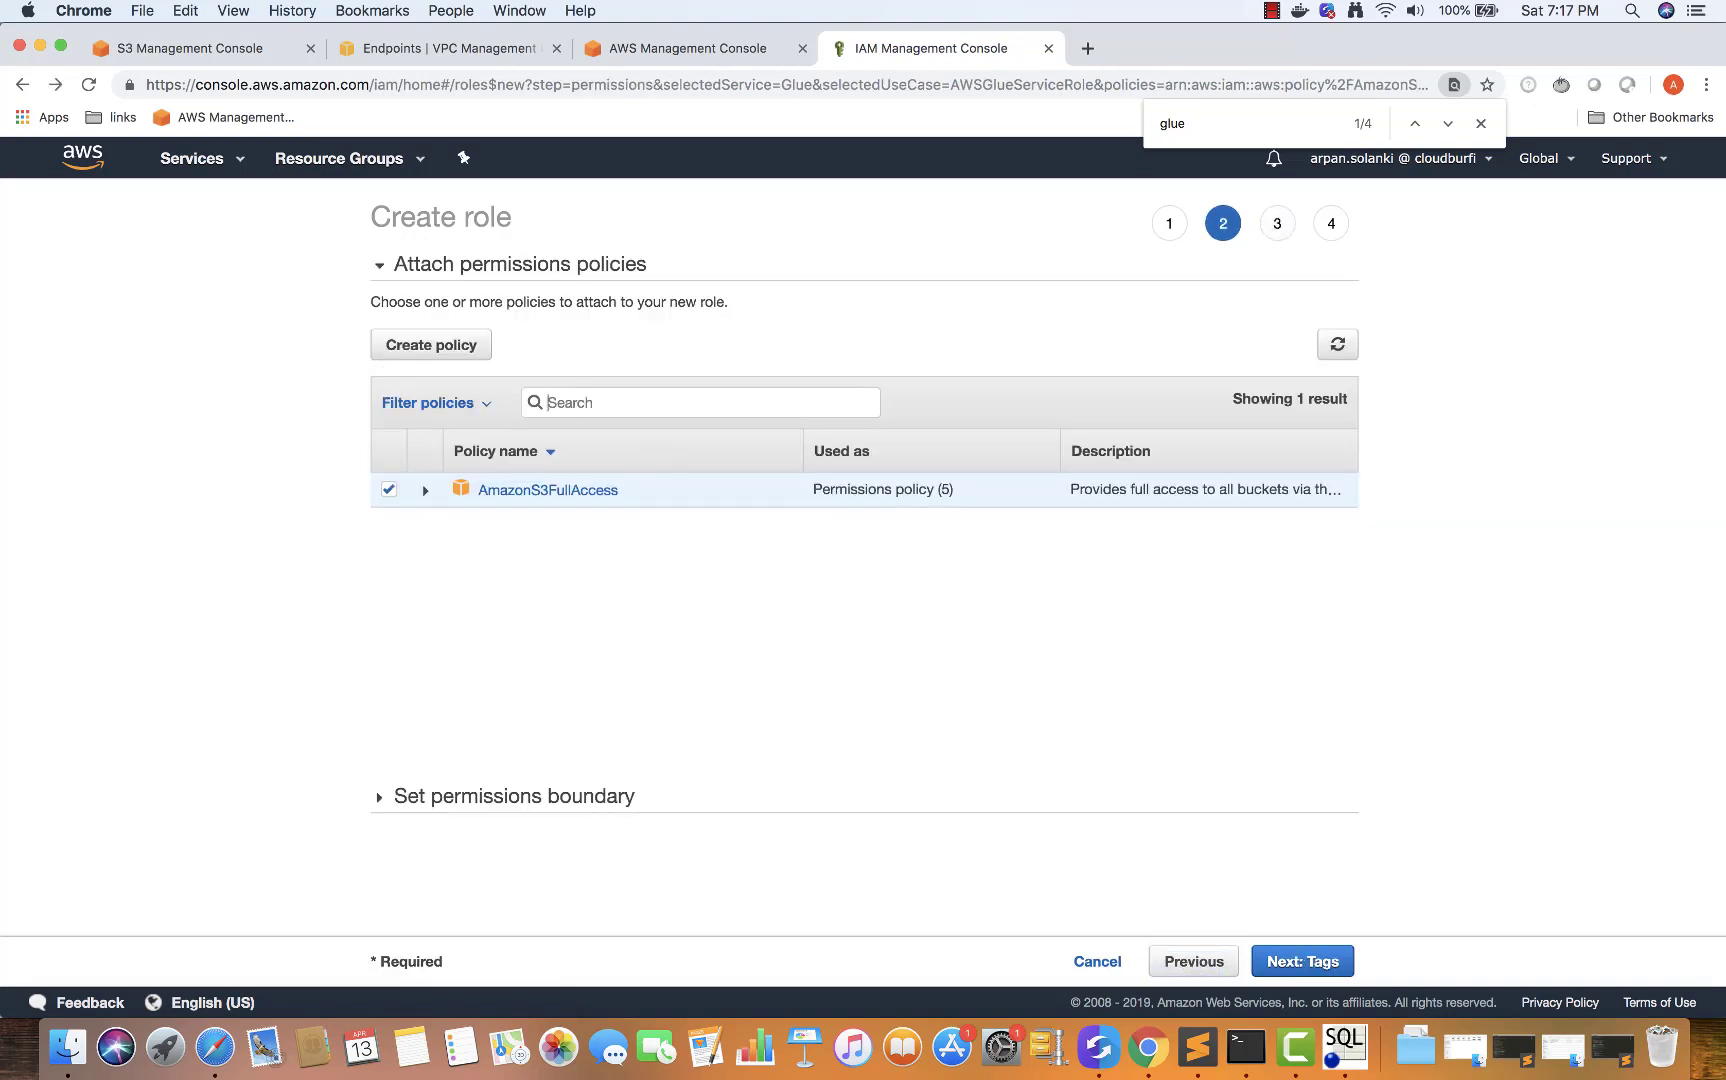
text(red)
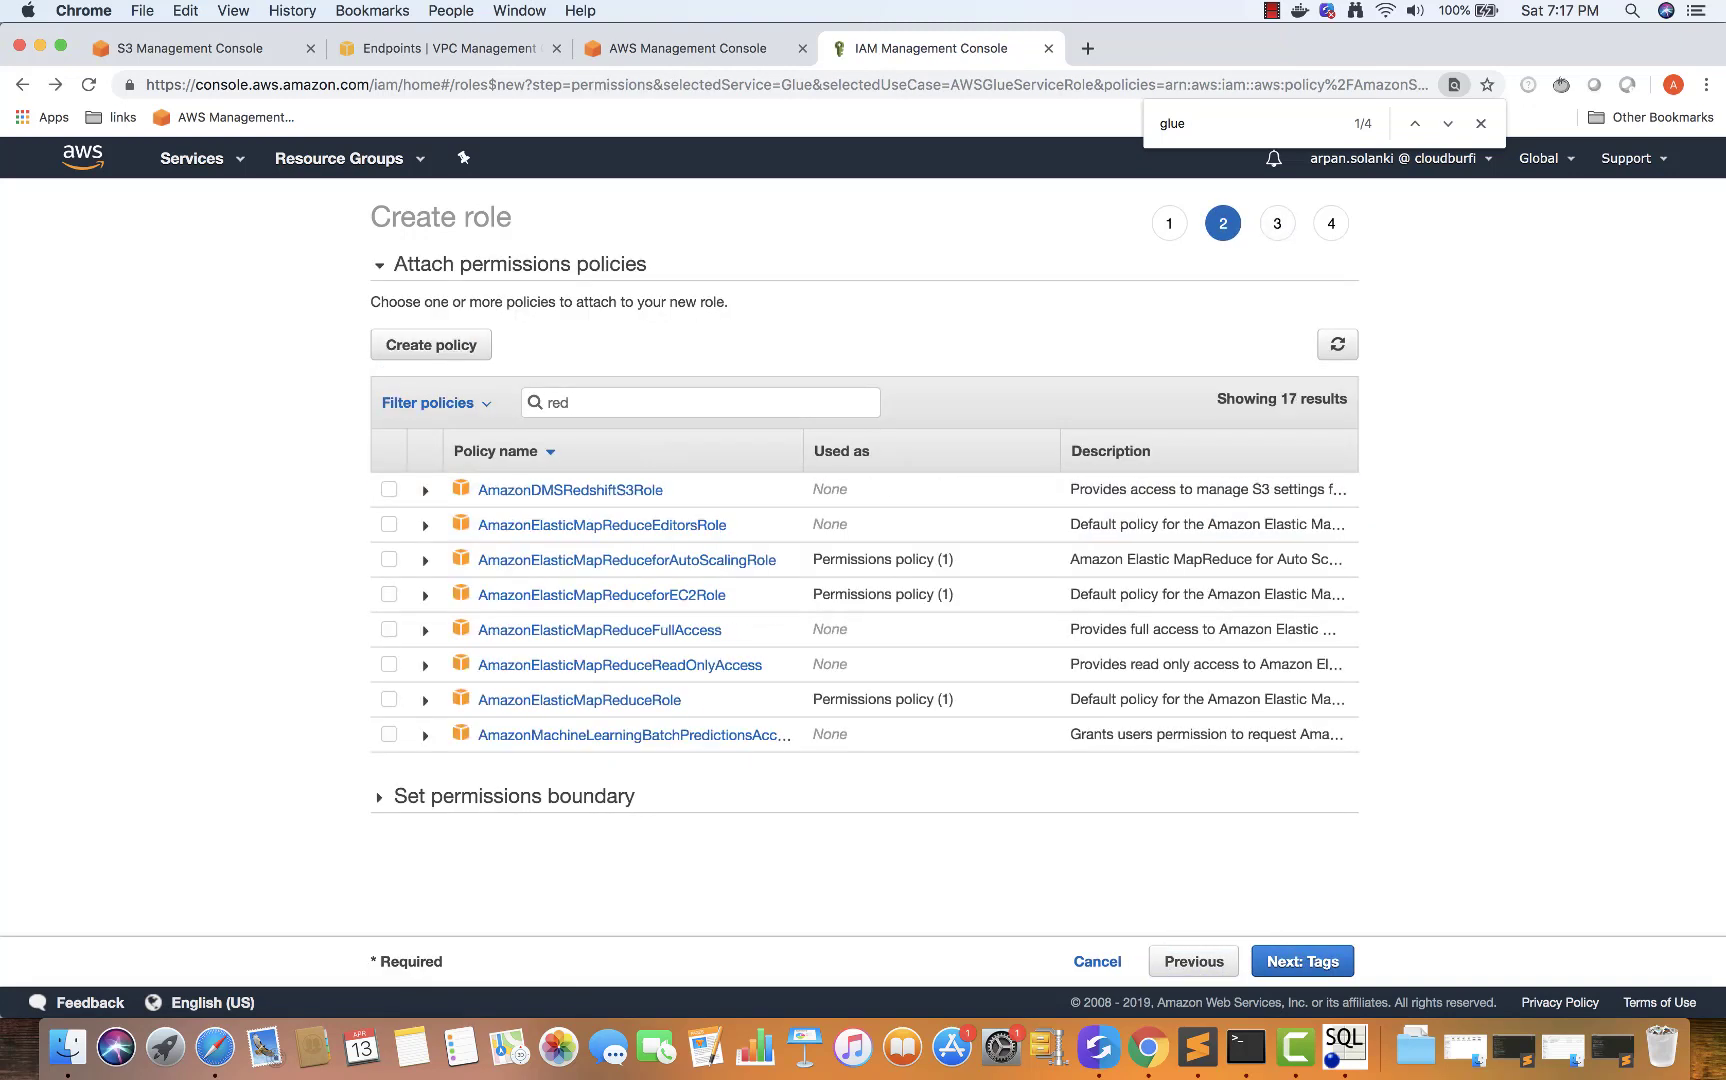
text(shf)
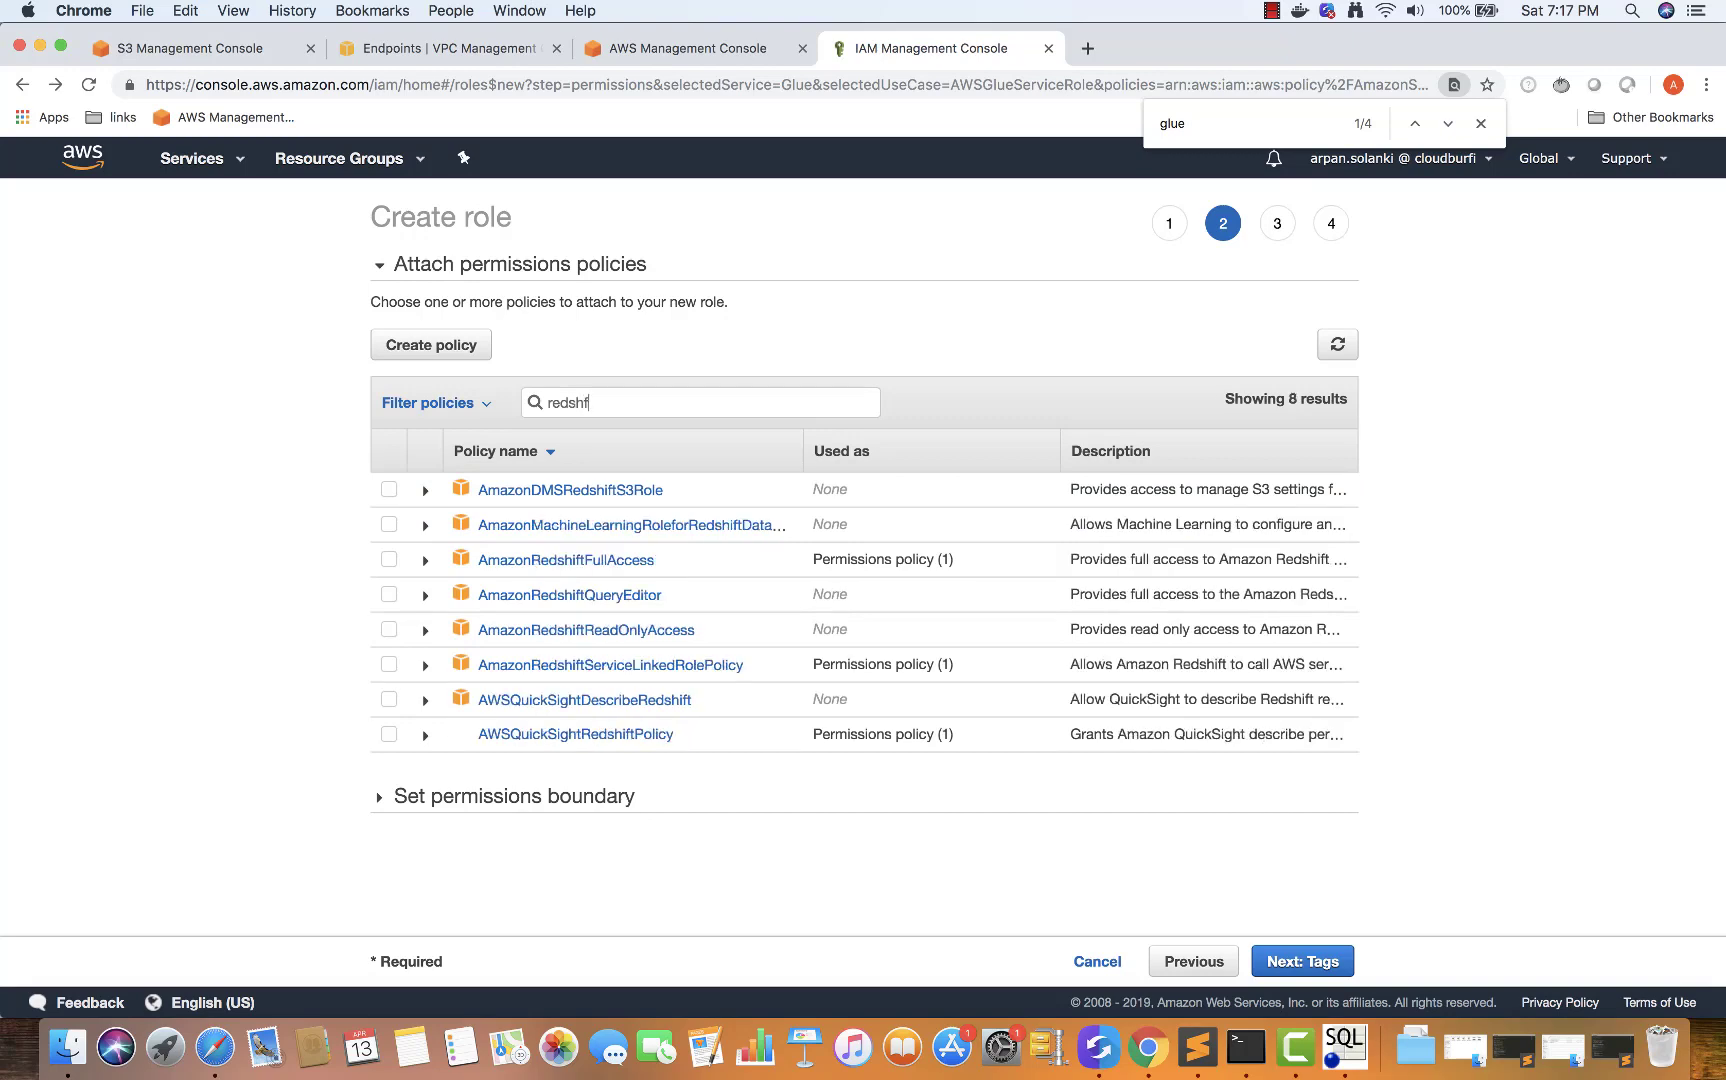
text(i)
click(389, 559)
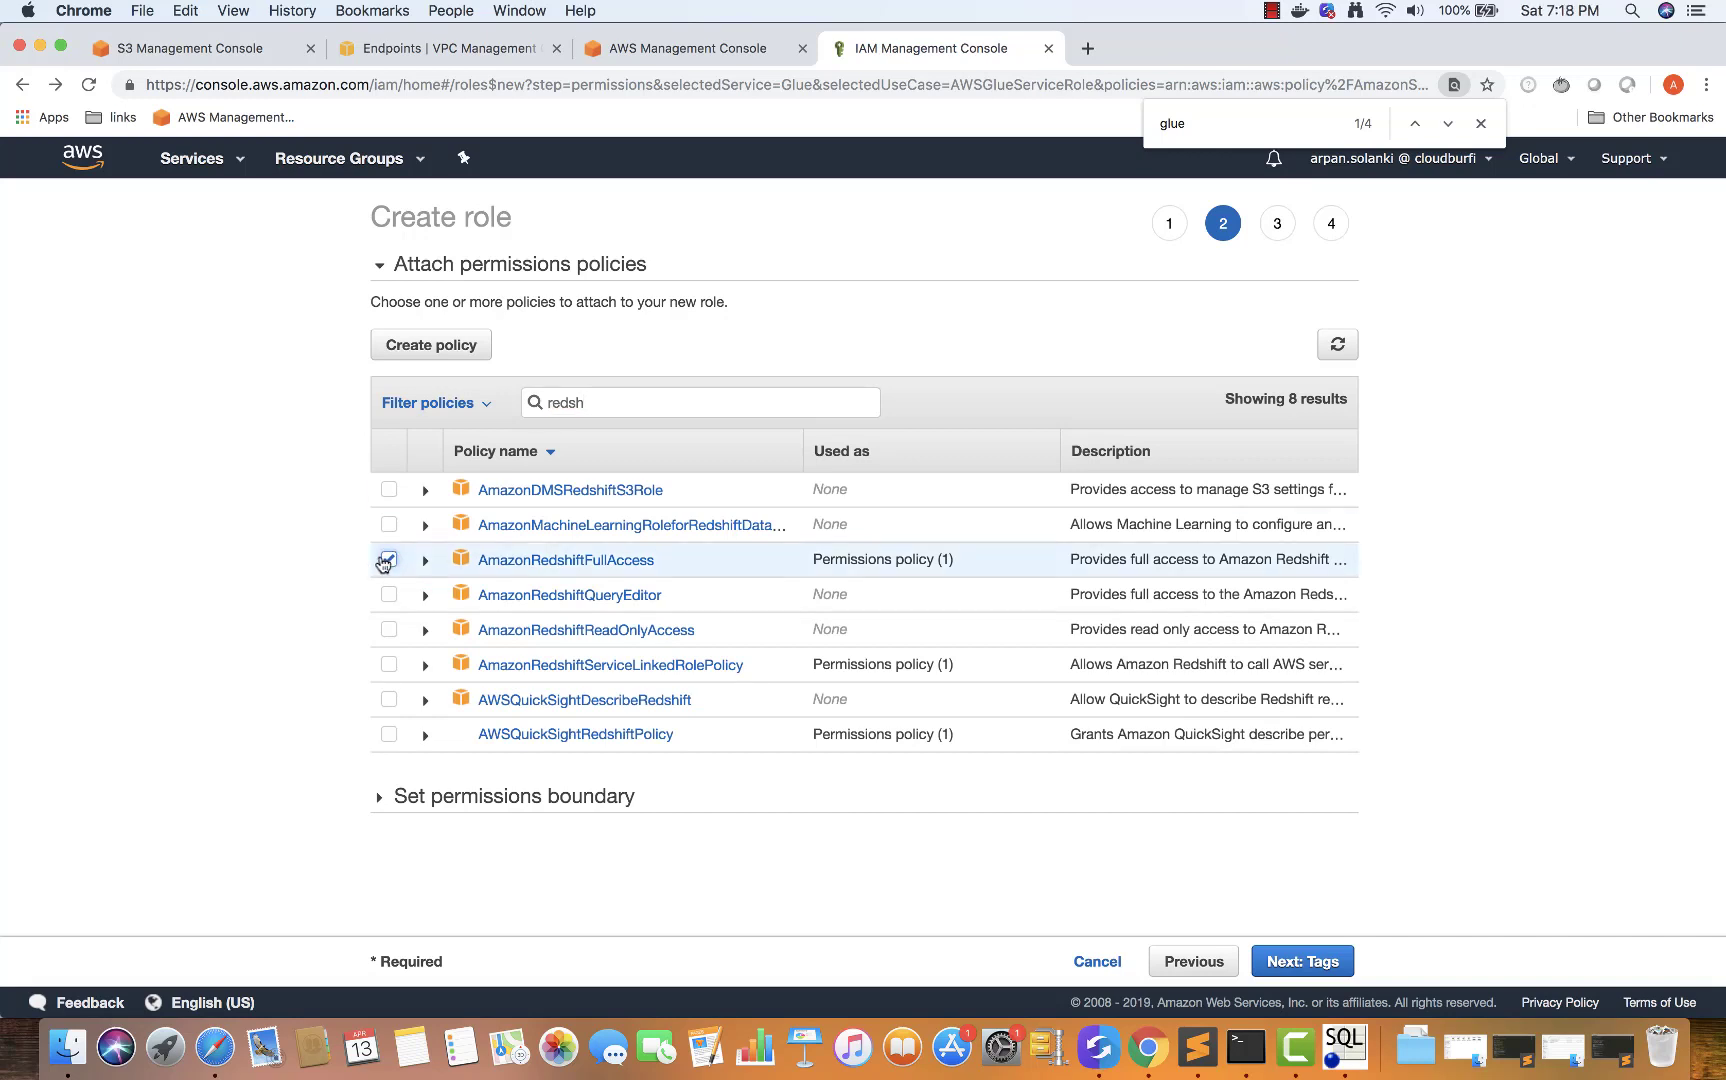
Attach the AWSGlueServiceRole policy and continue to the Add tags step
double_click(562, 405)
key(BackSpace)
text(glue)
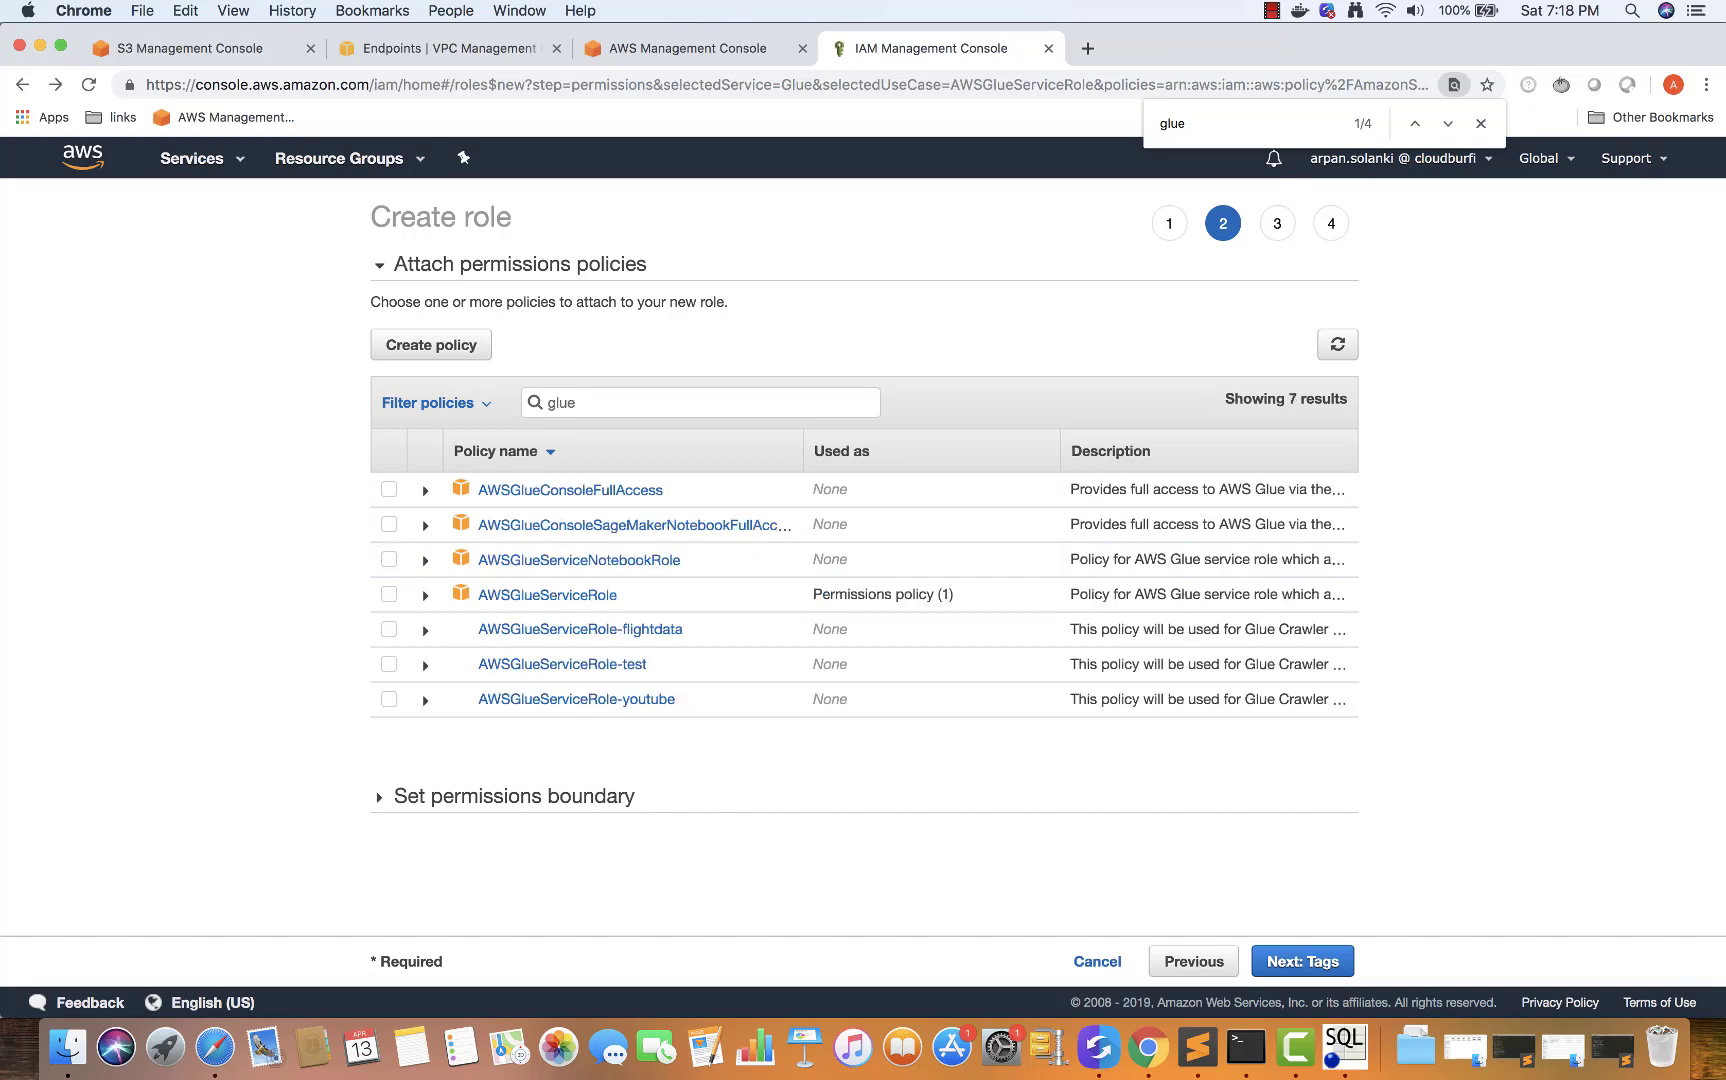
click(389, 596)
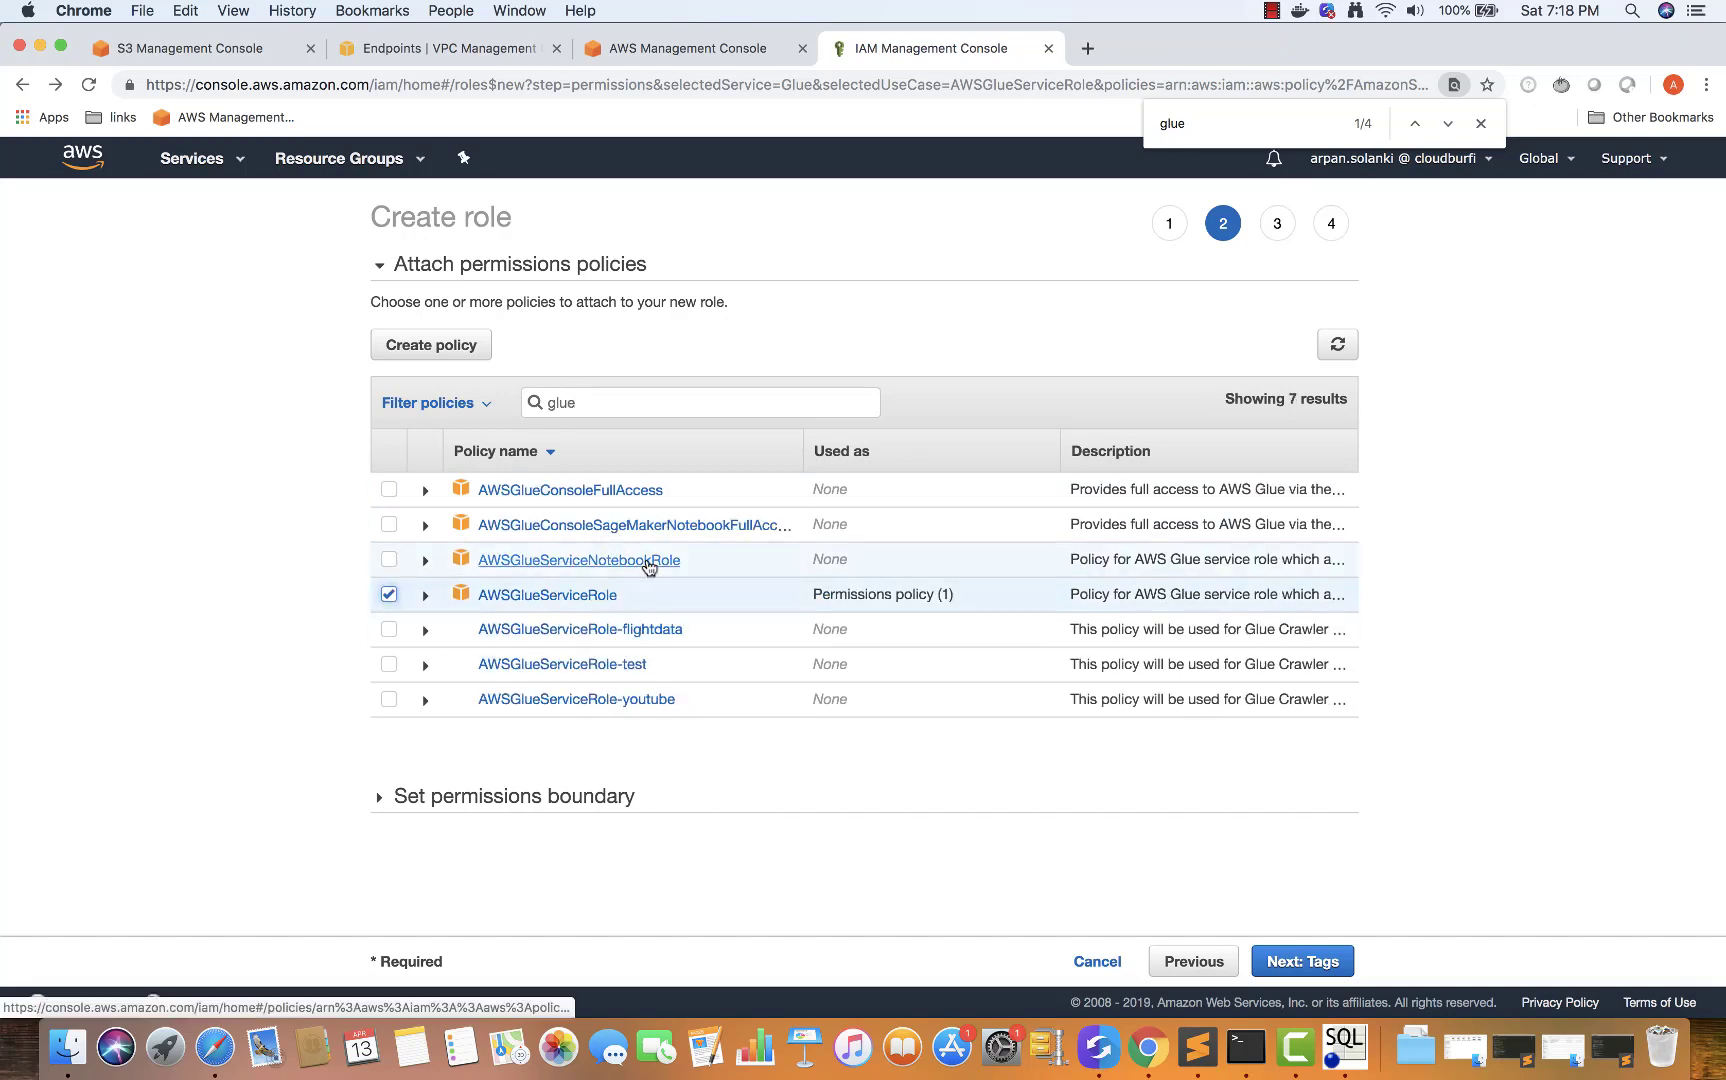
click(1300, 962)
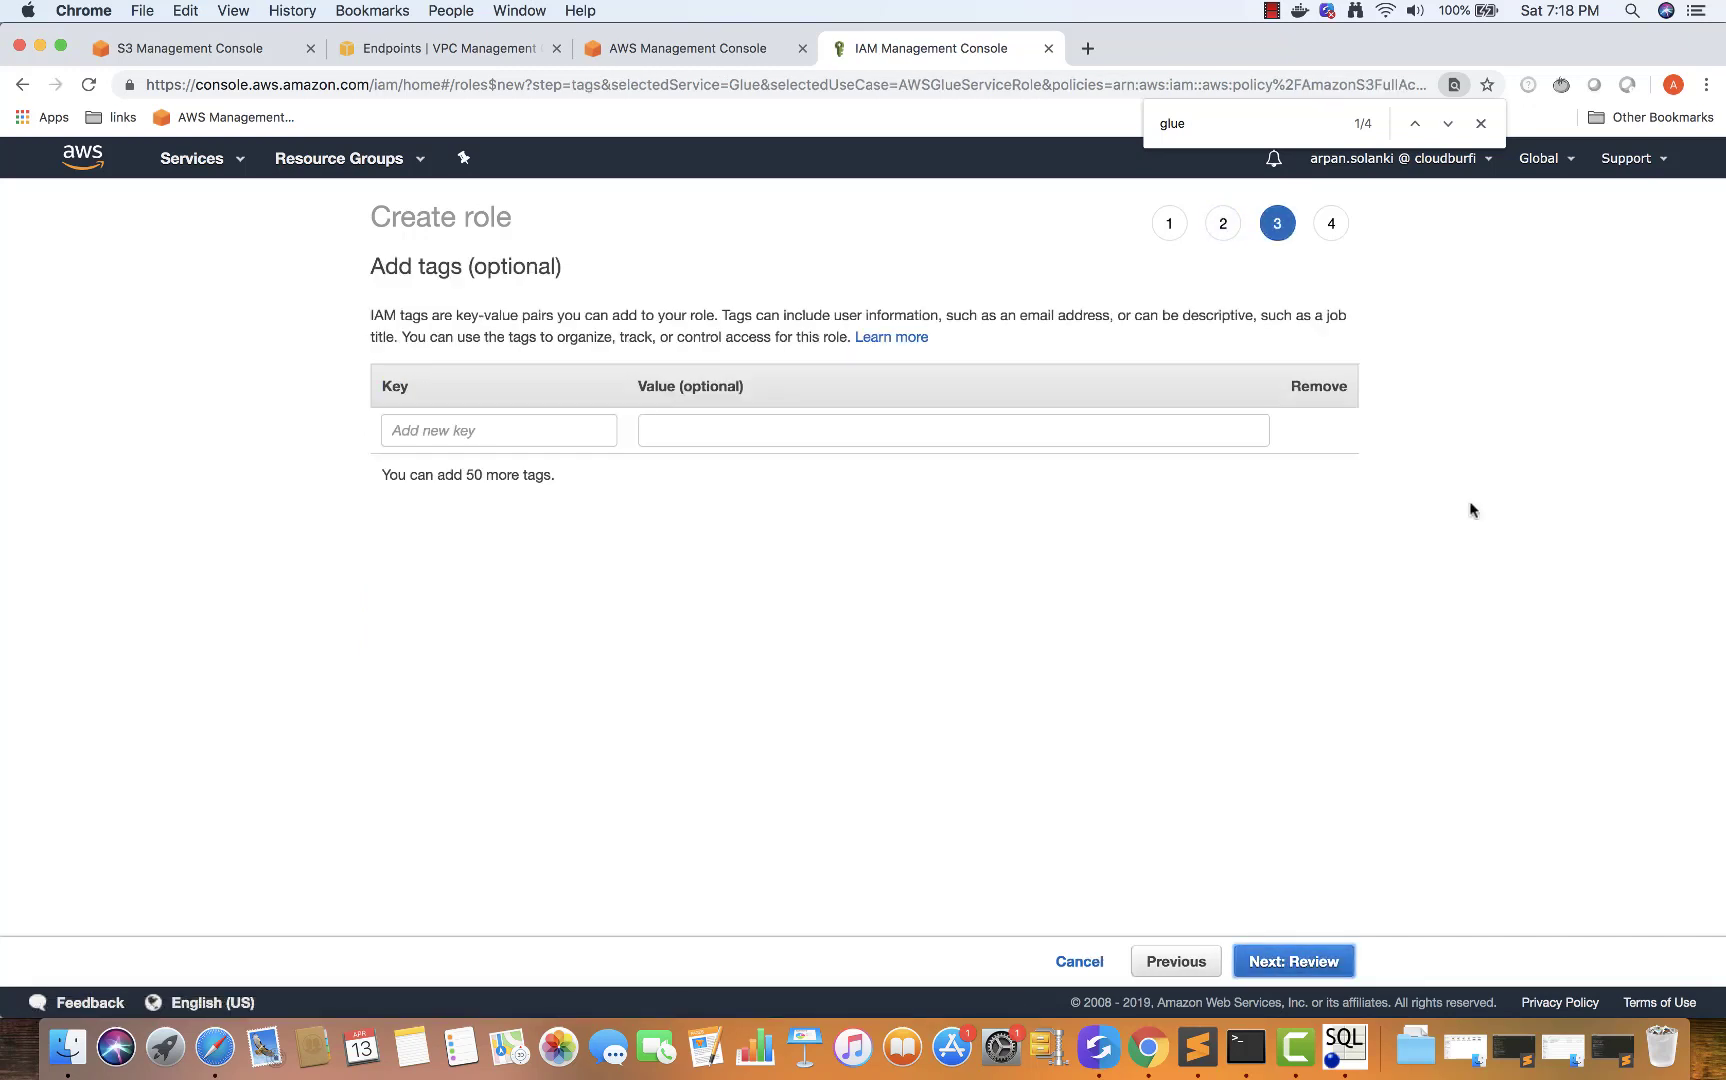
Move to the review step and autofill the role name as AWSGlueServiceRole
click(1481, 124)
click(1290, 962)
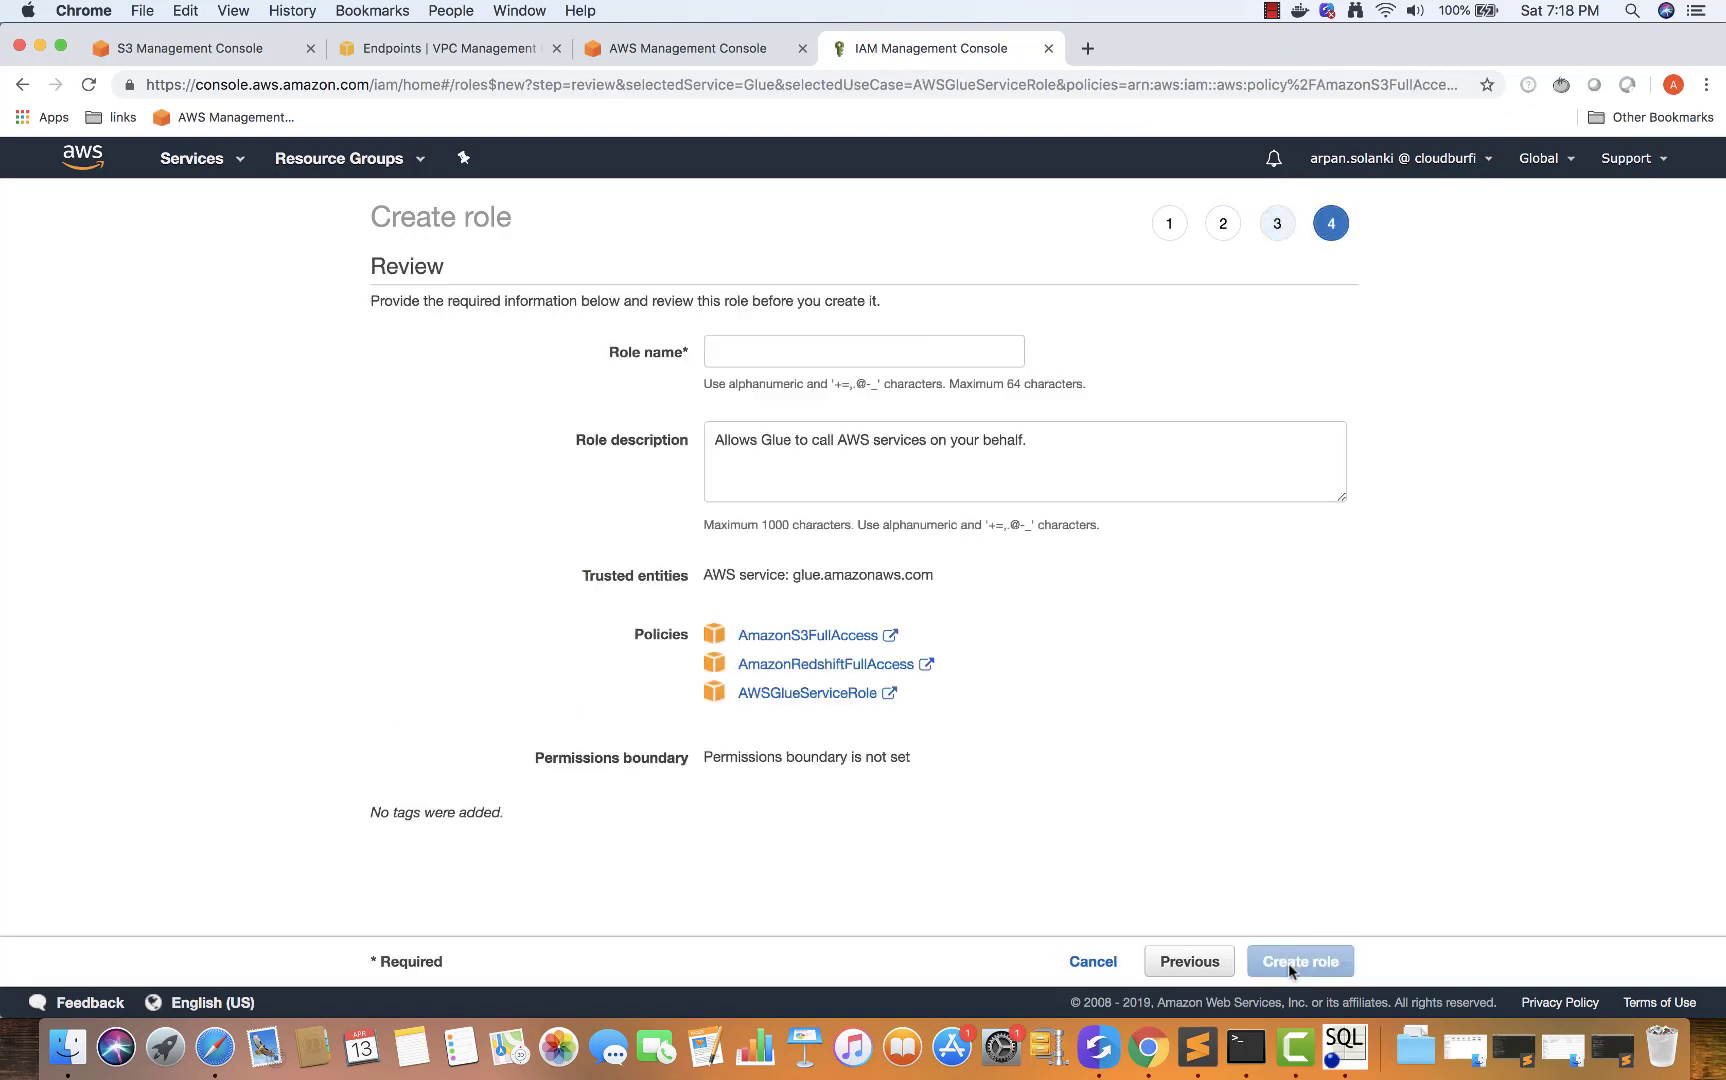
click(732, 351)
click(783, 395)
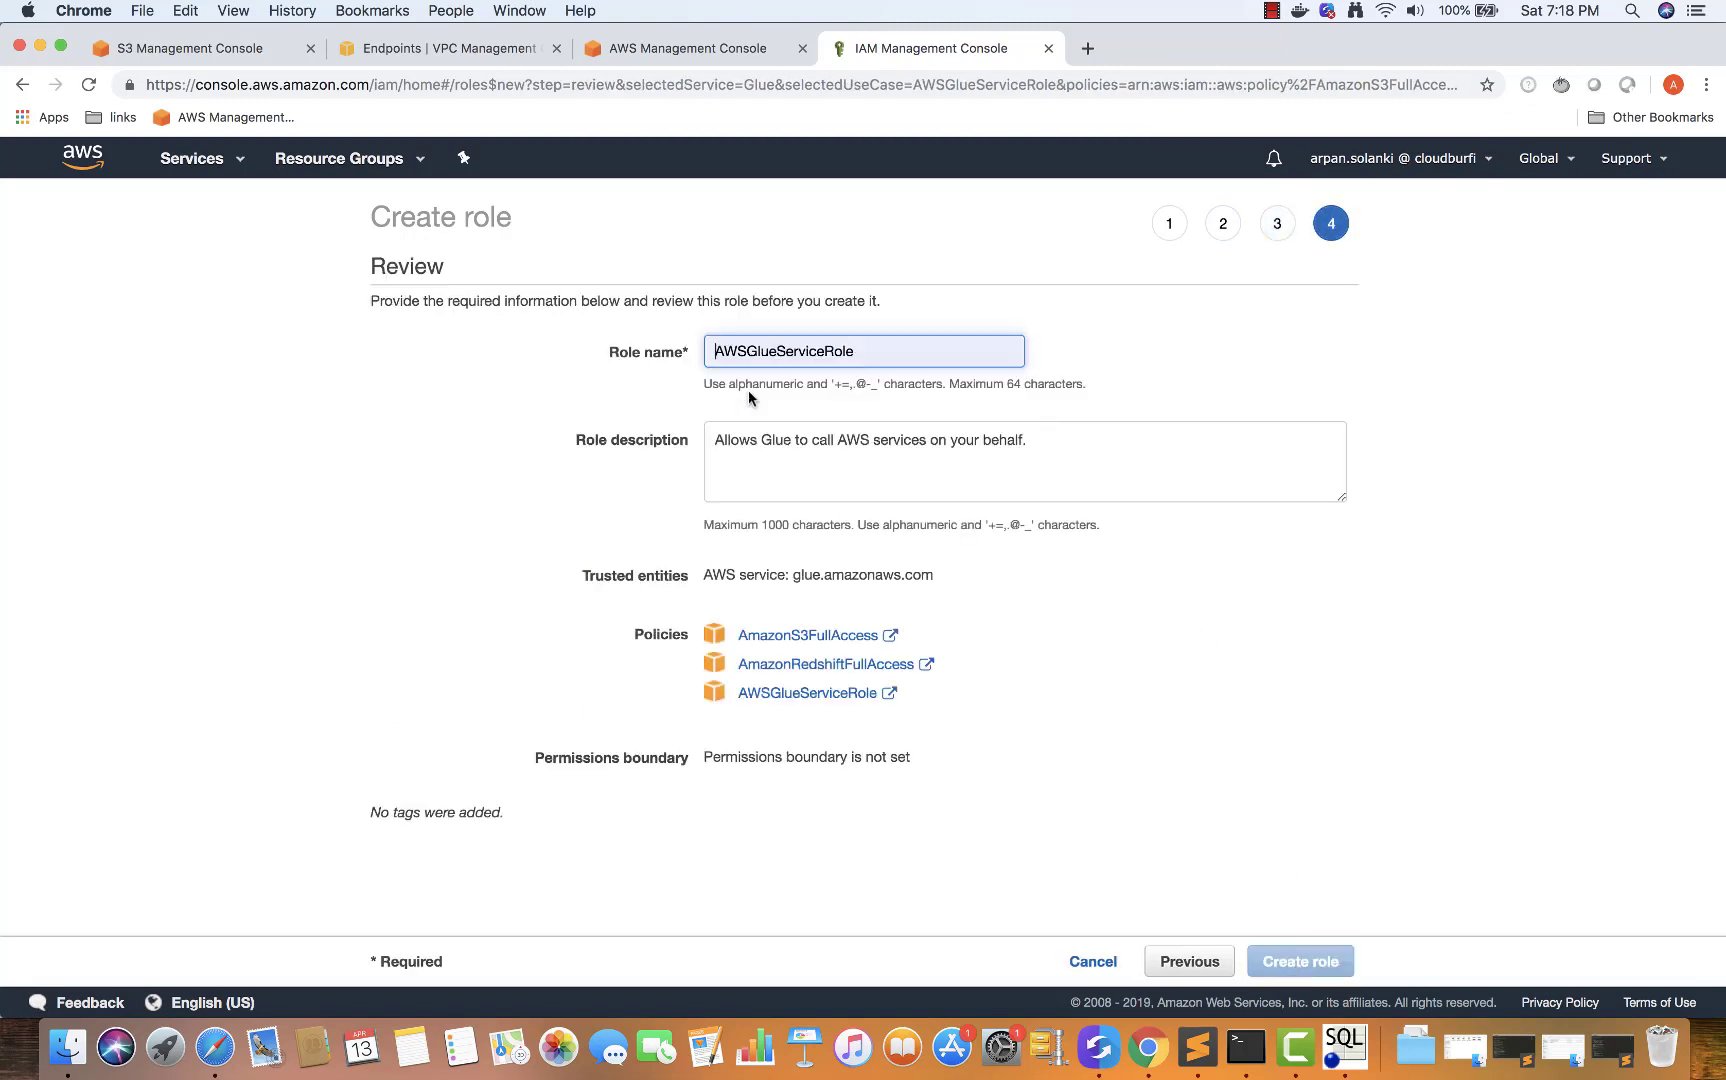
Find that role name AWSGlueServiceRole already exists, then leave the wizard for the console home
double_click(767, 352)
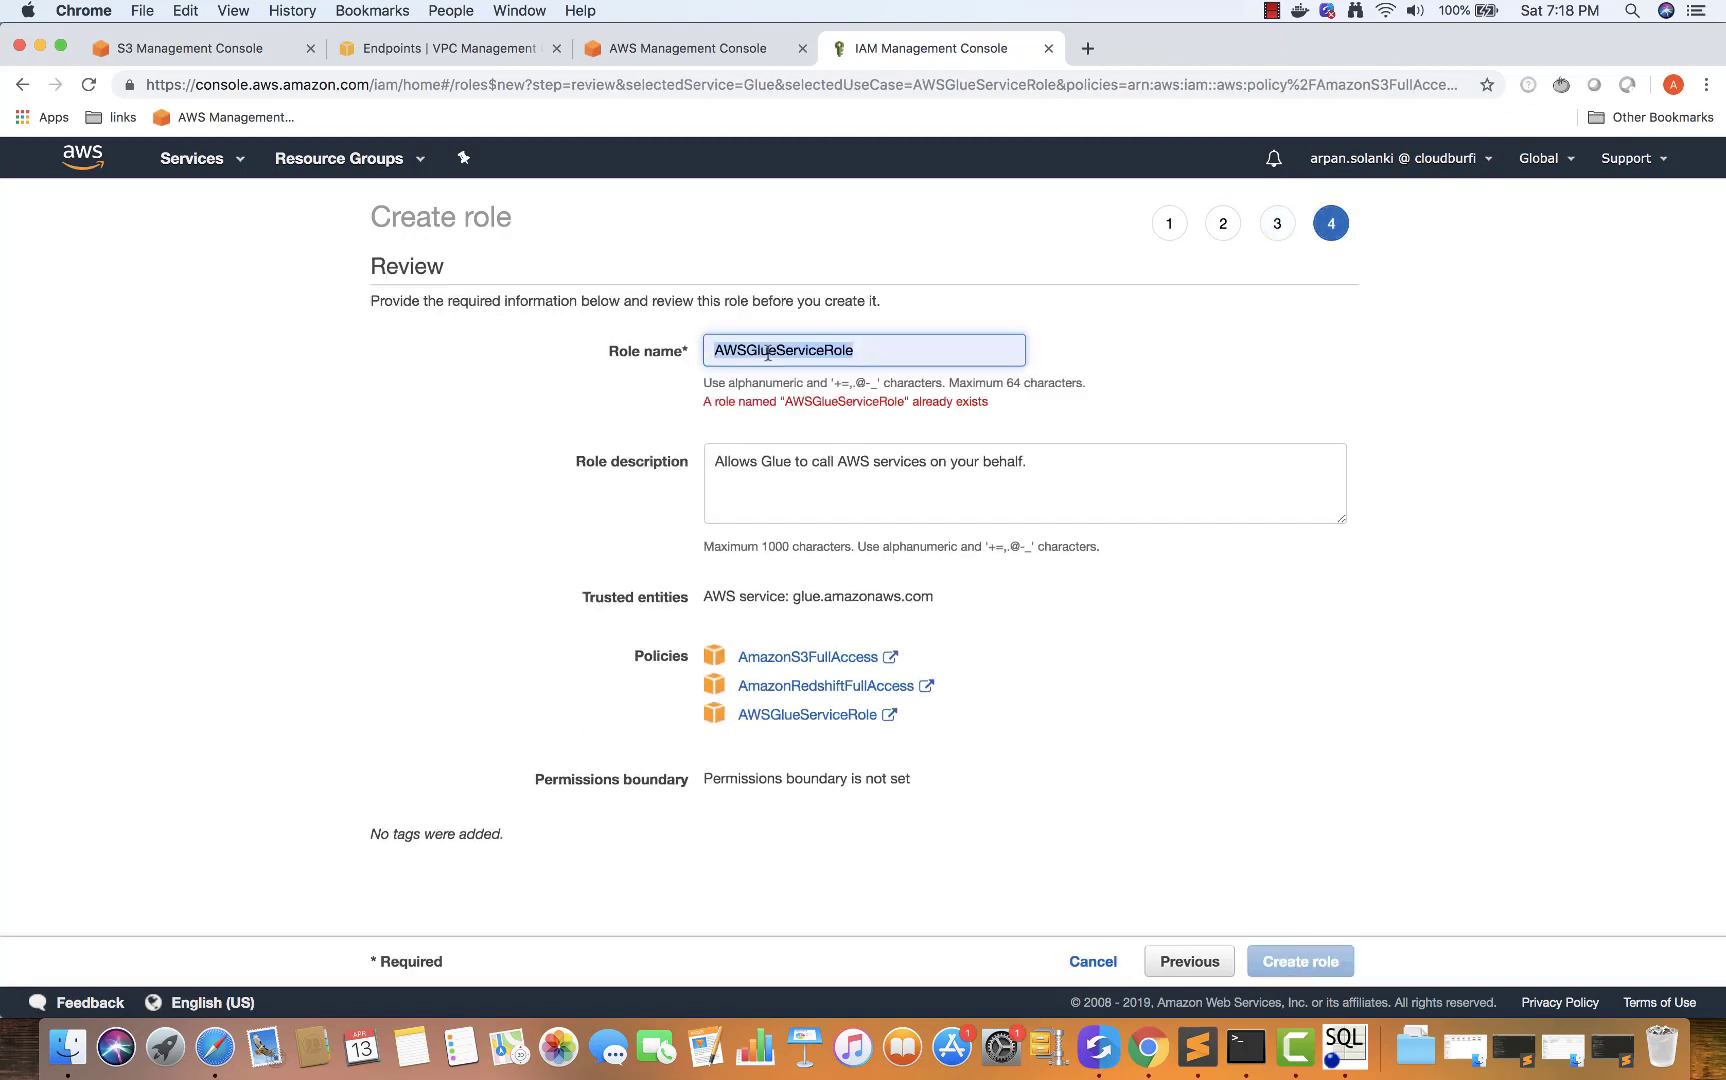
click(883, 349)
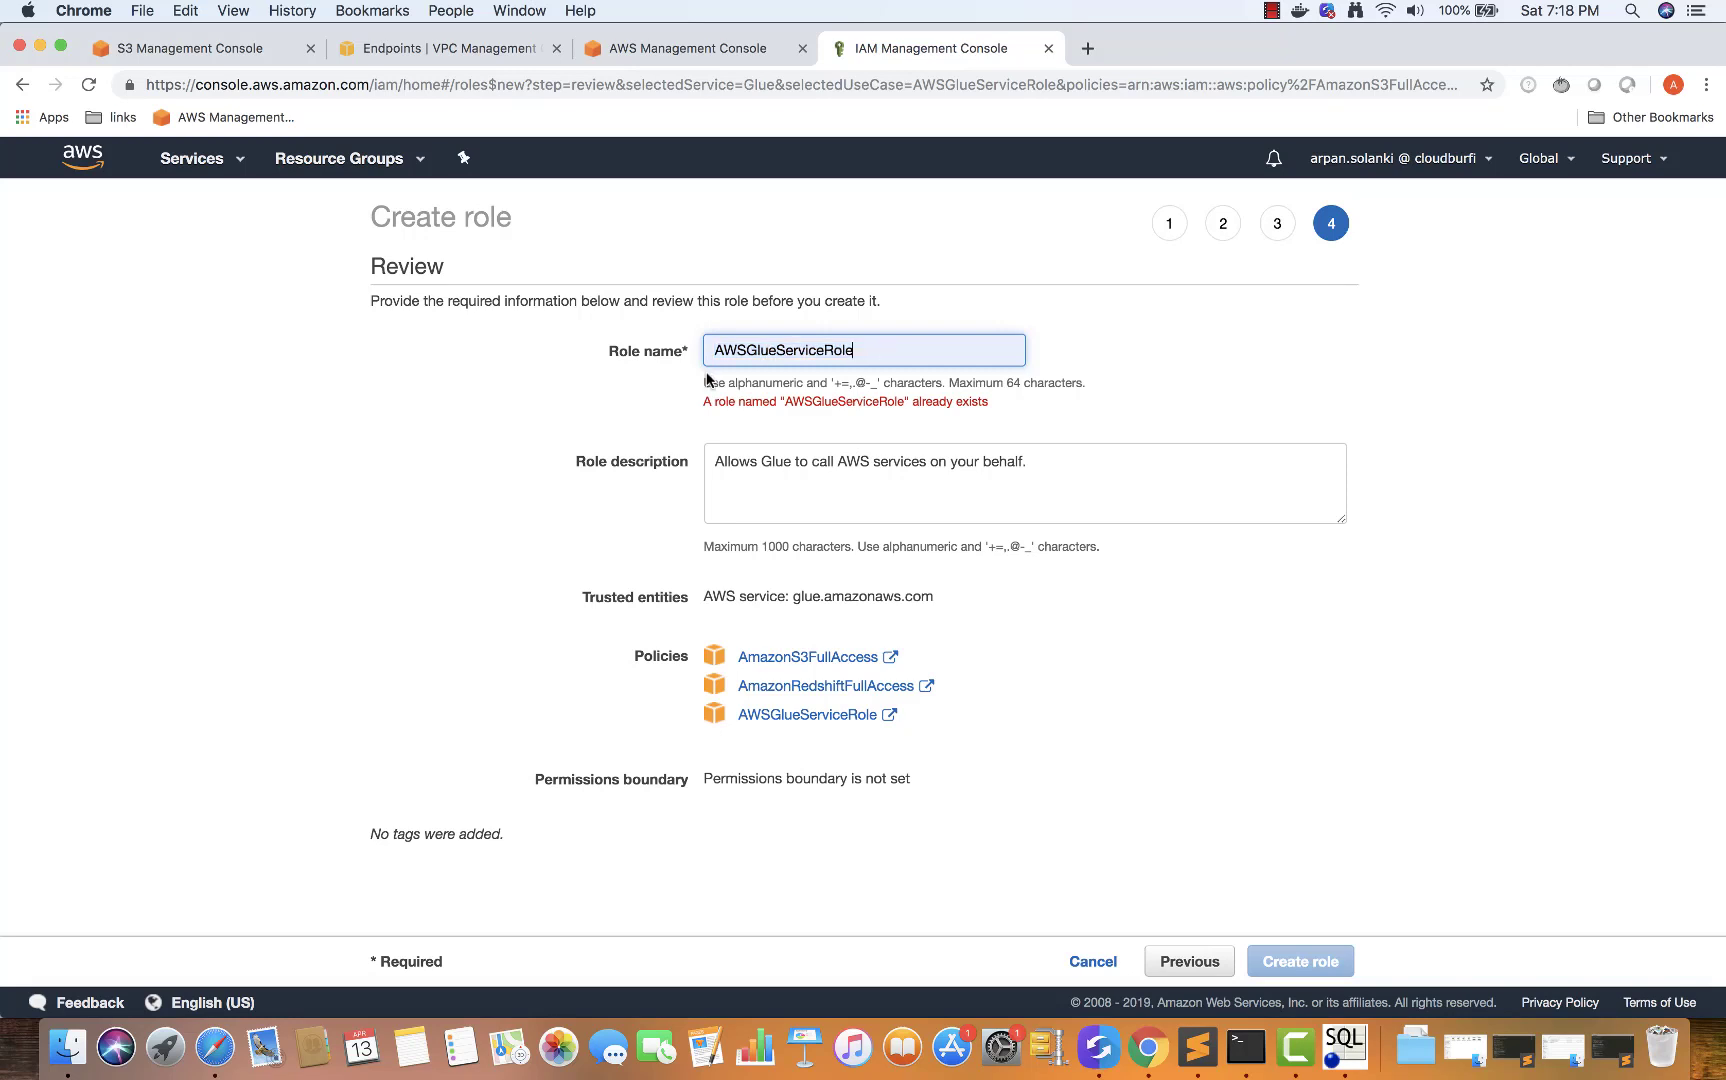
drag(876, 356, 712, 352)
click(620, 395)
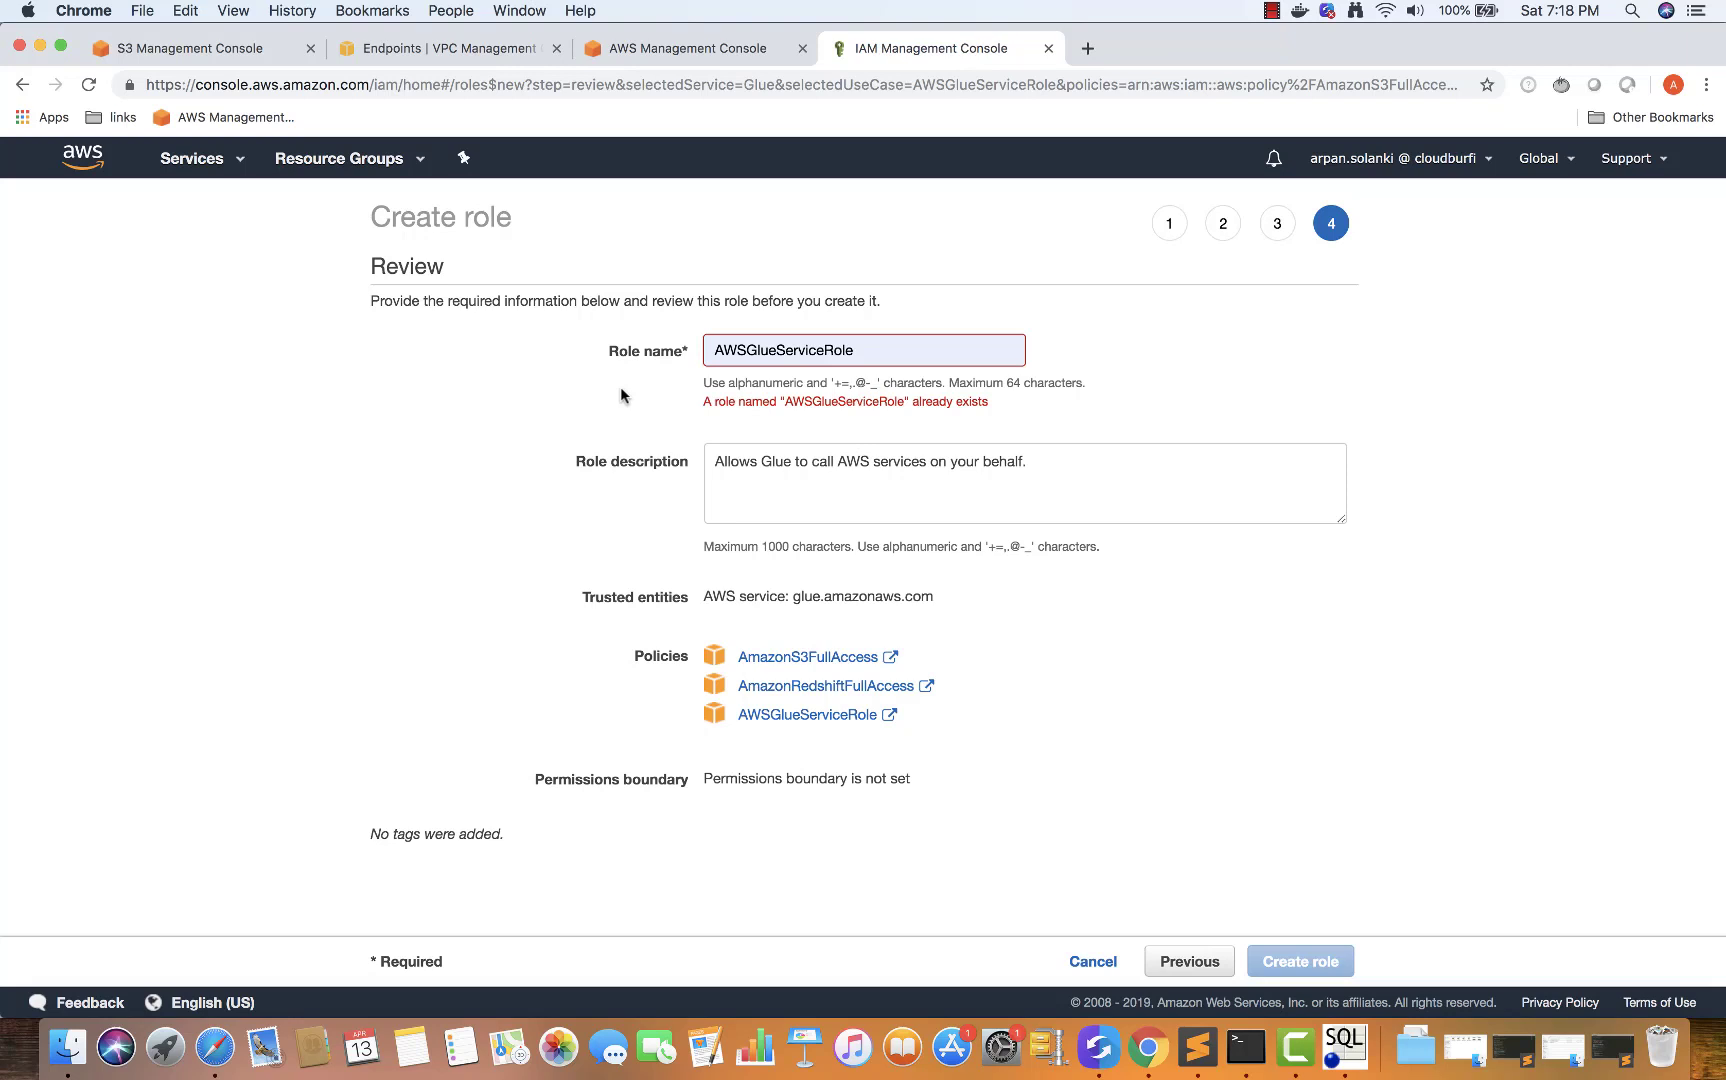
double_click(753, 349)
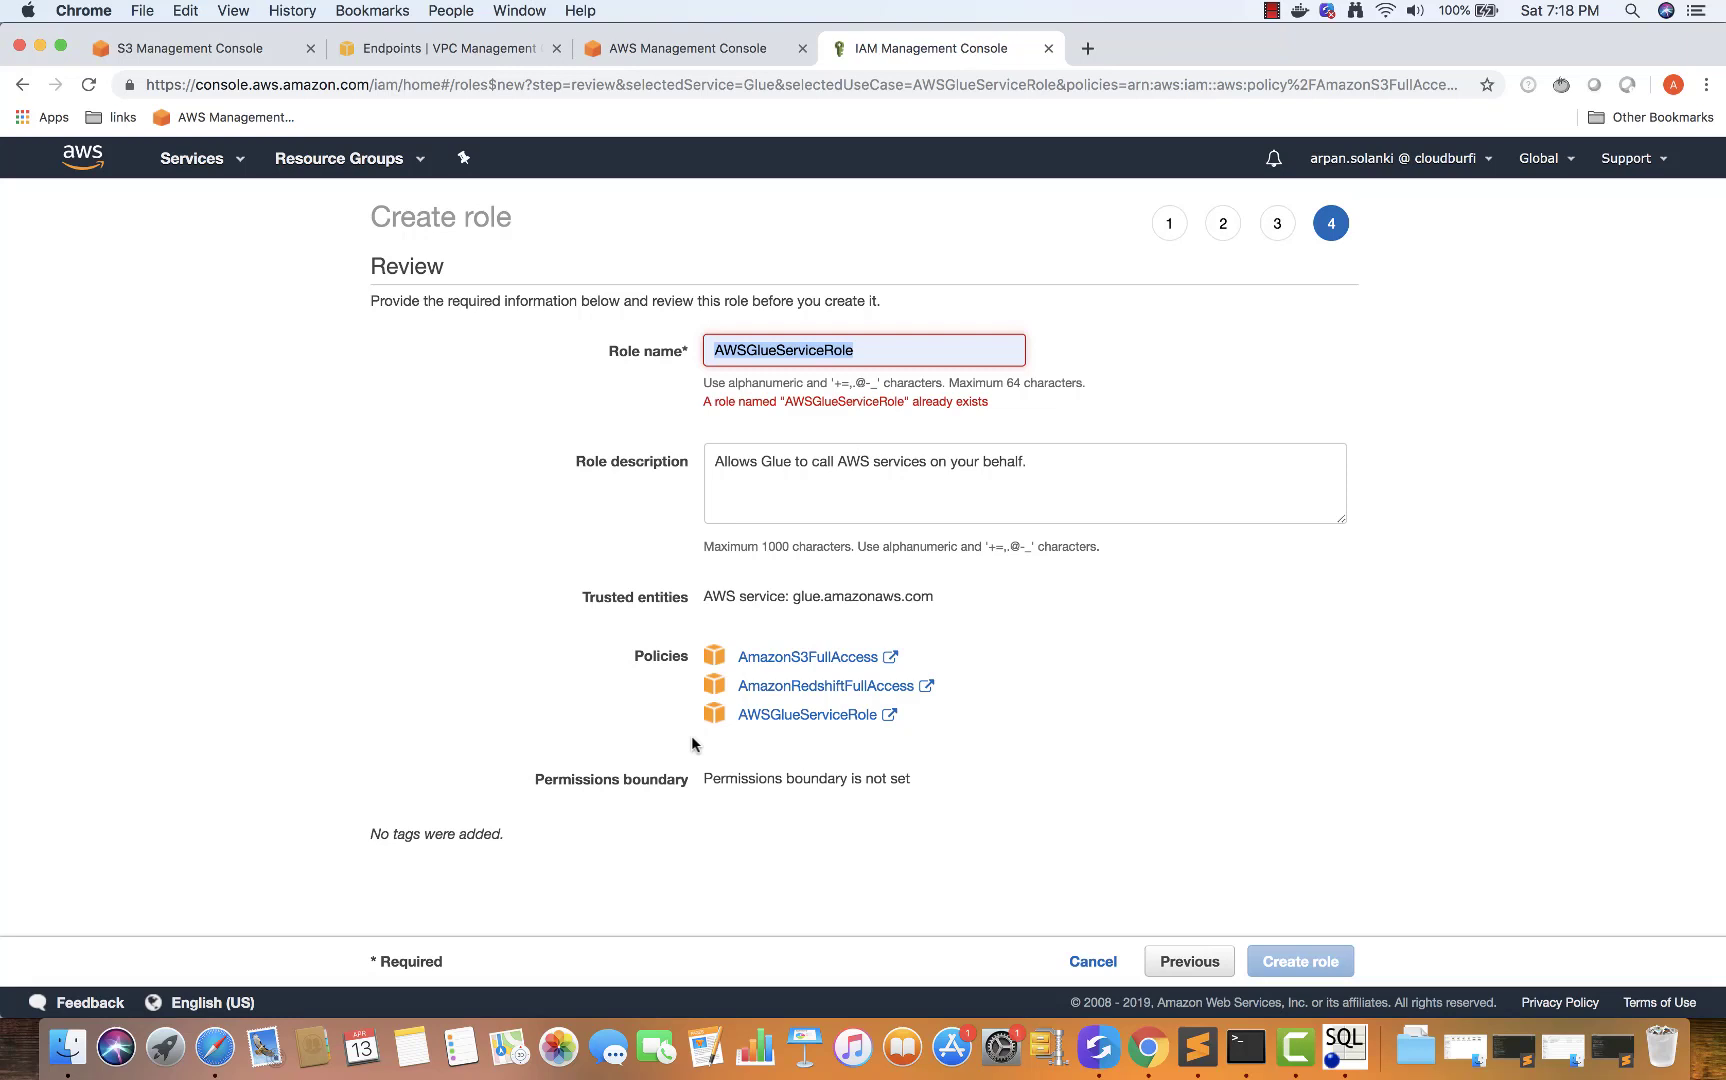
click(1184, 968)
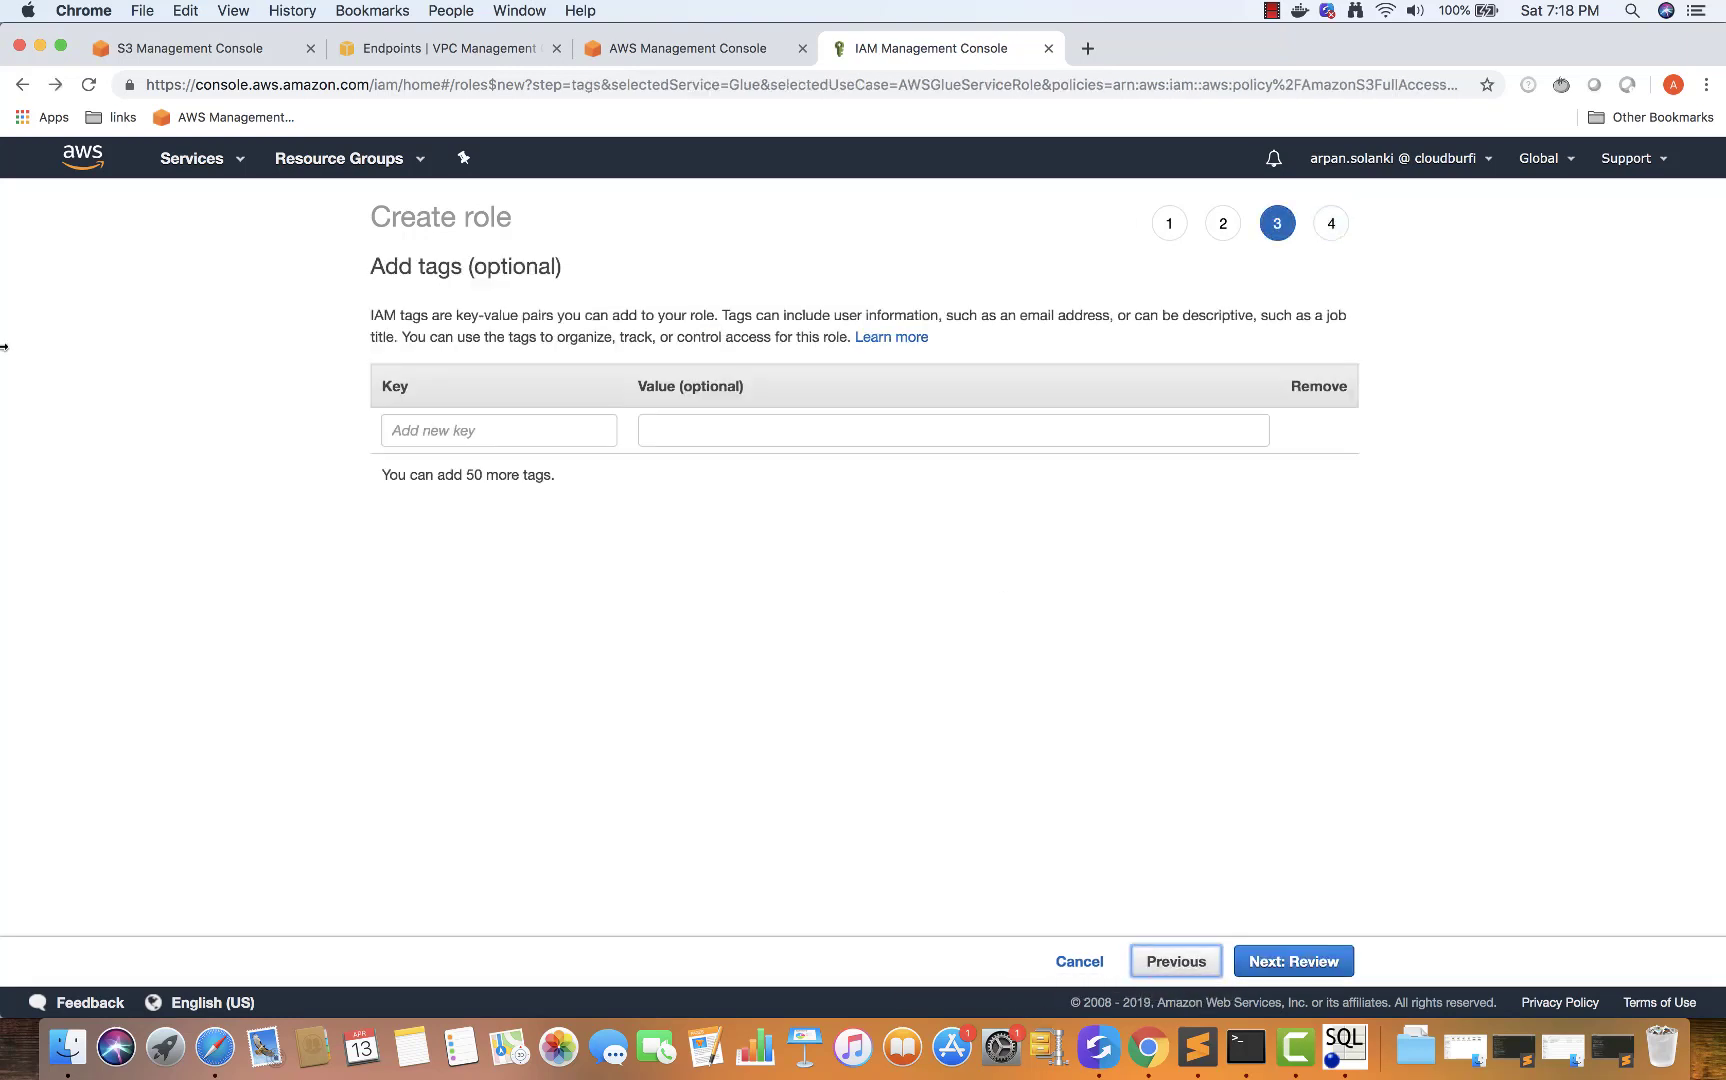
click(88, 155)
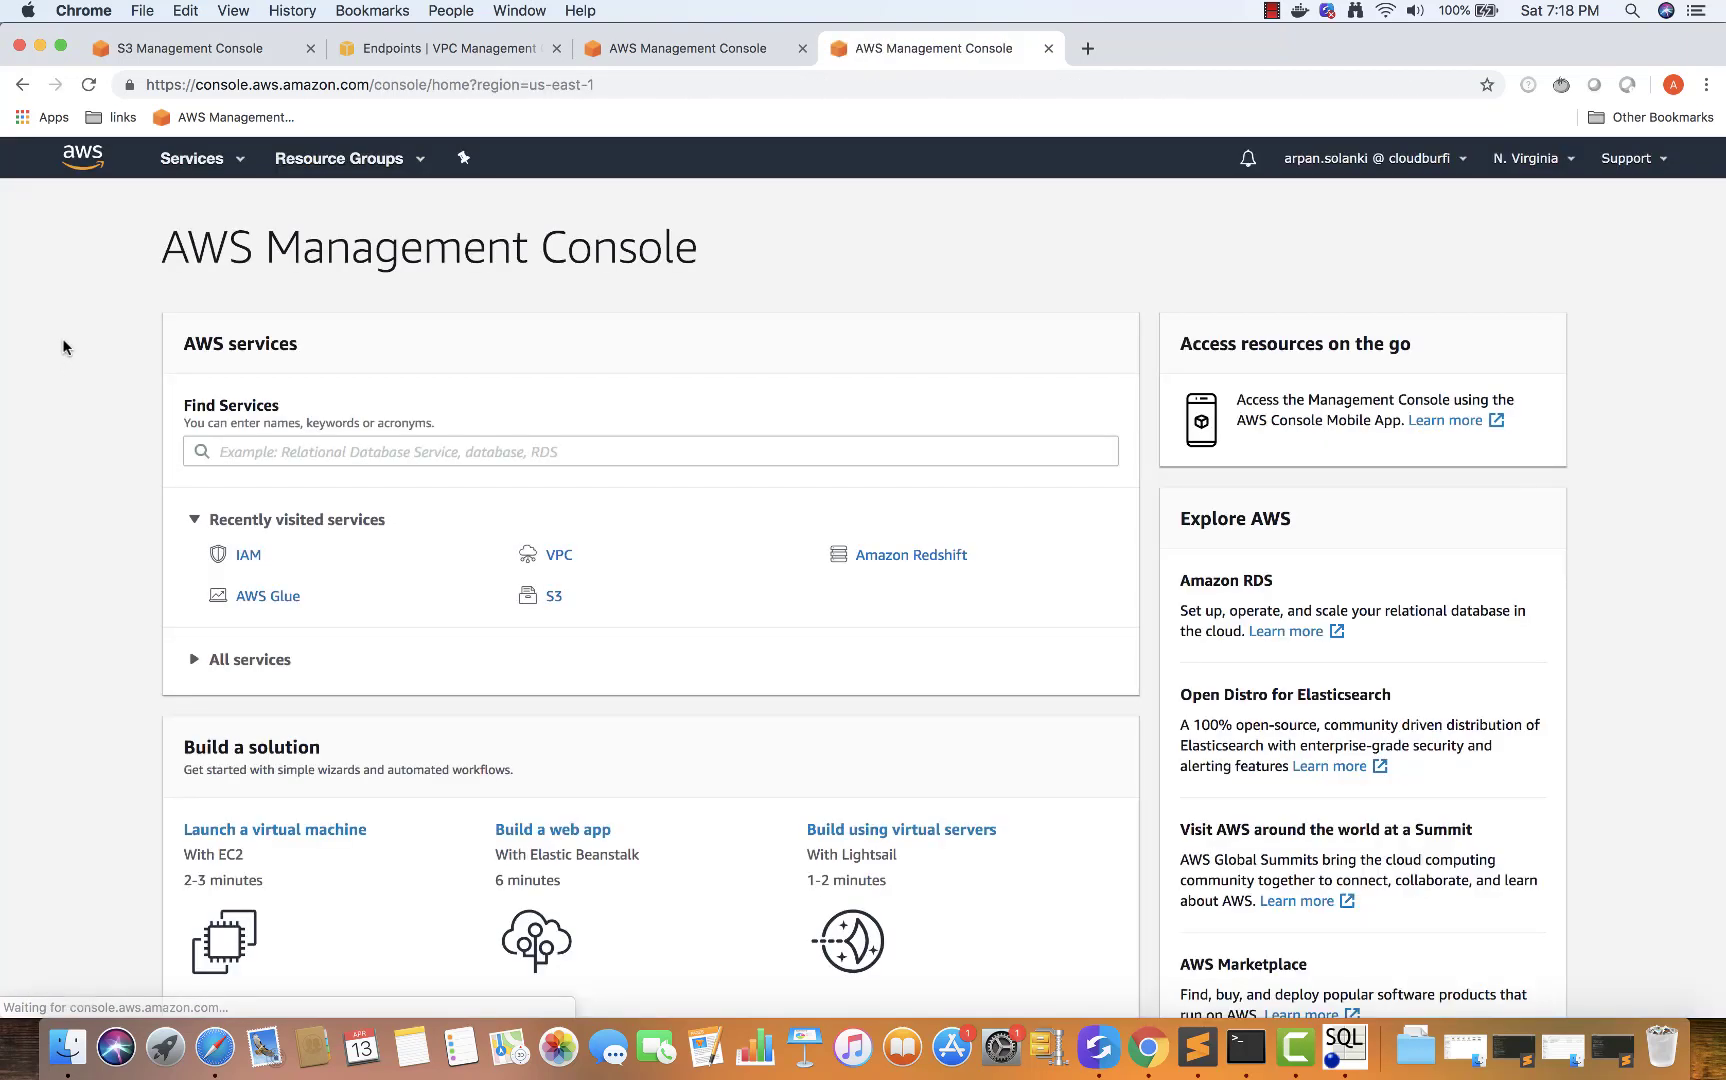
Open the existing AWSGlueServiceRole in IAM Roles and view all three attached policies
click(247, 554)
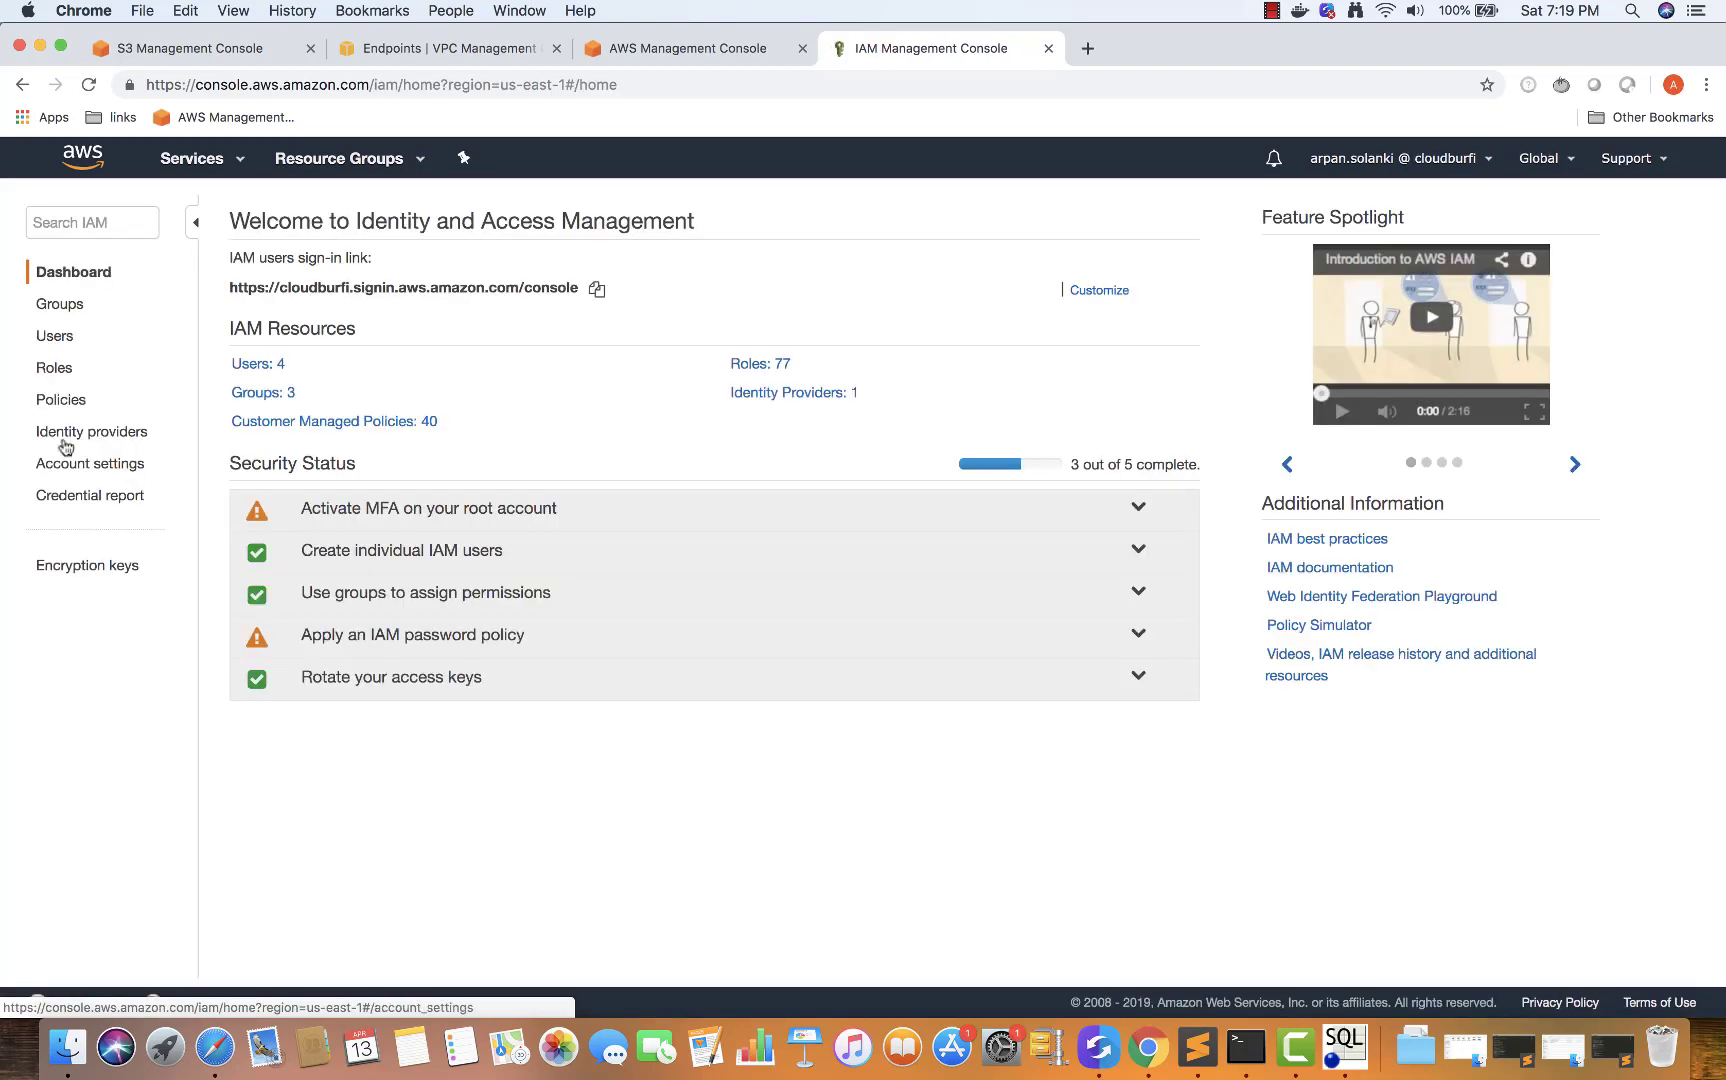
click(54, 369)
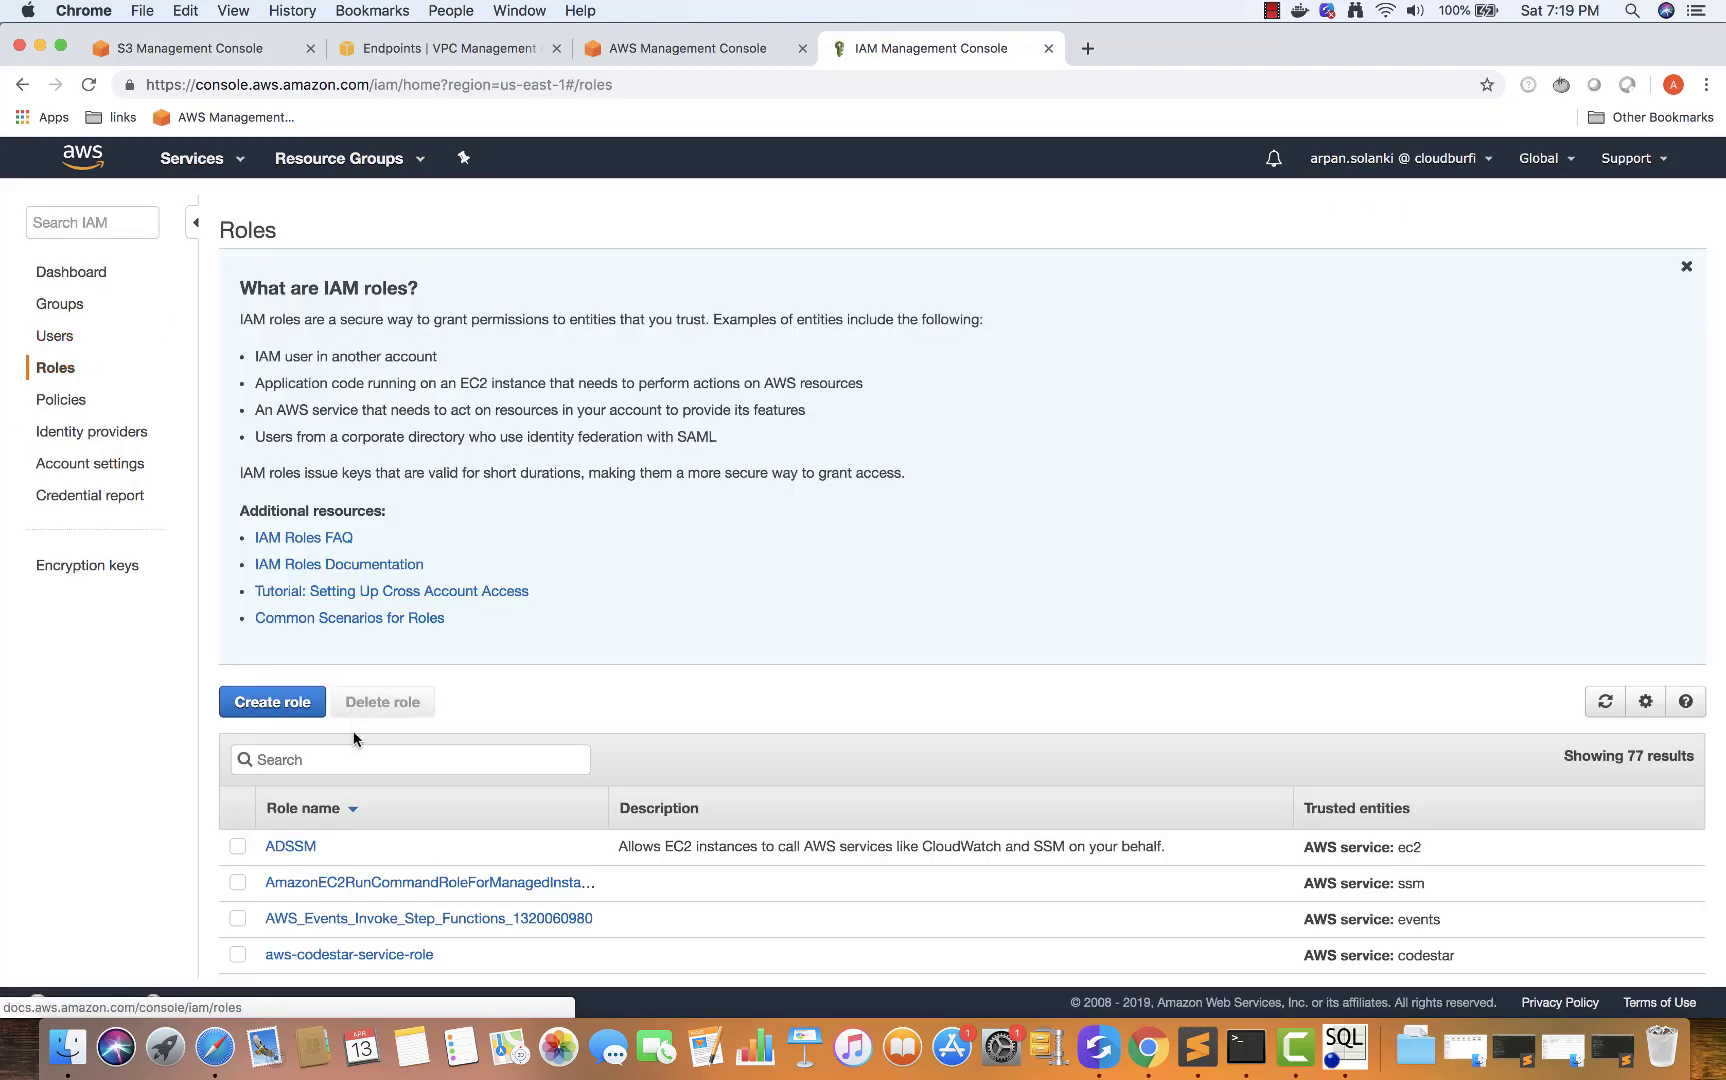
click(355, 758)
text(glue)
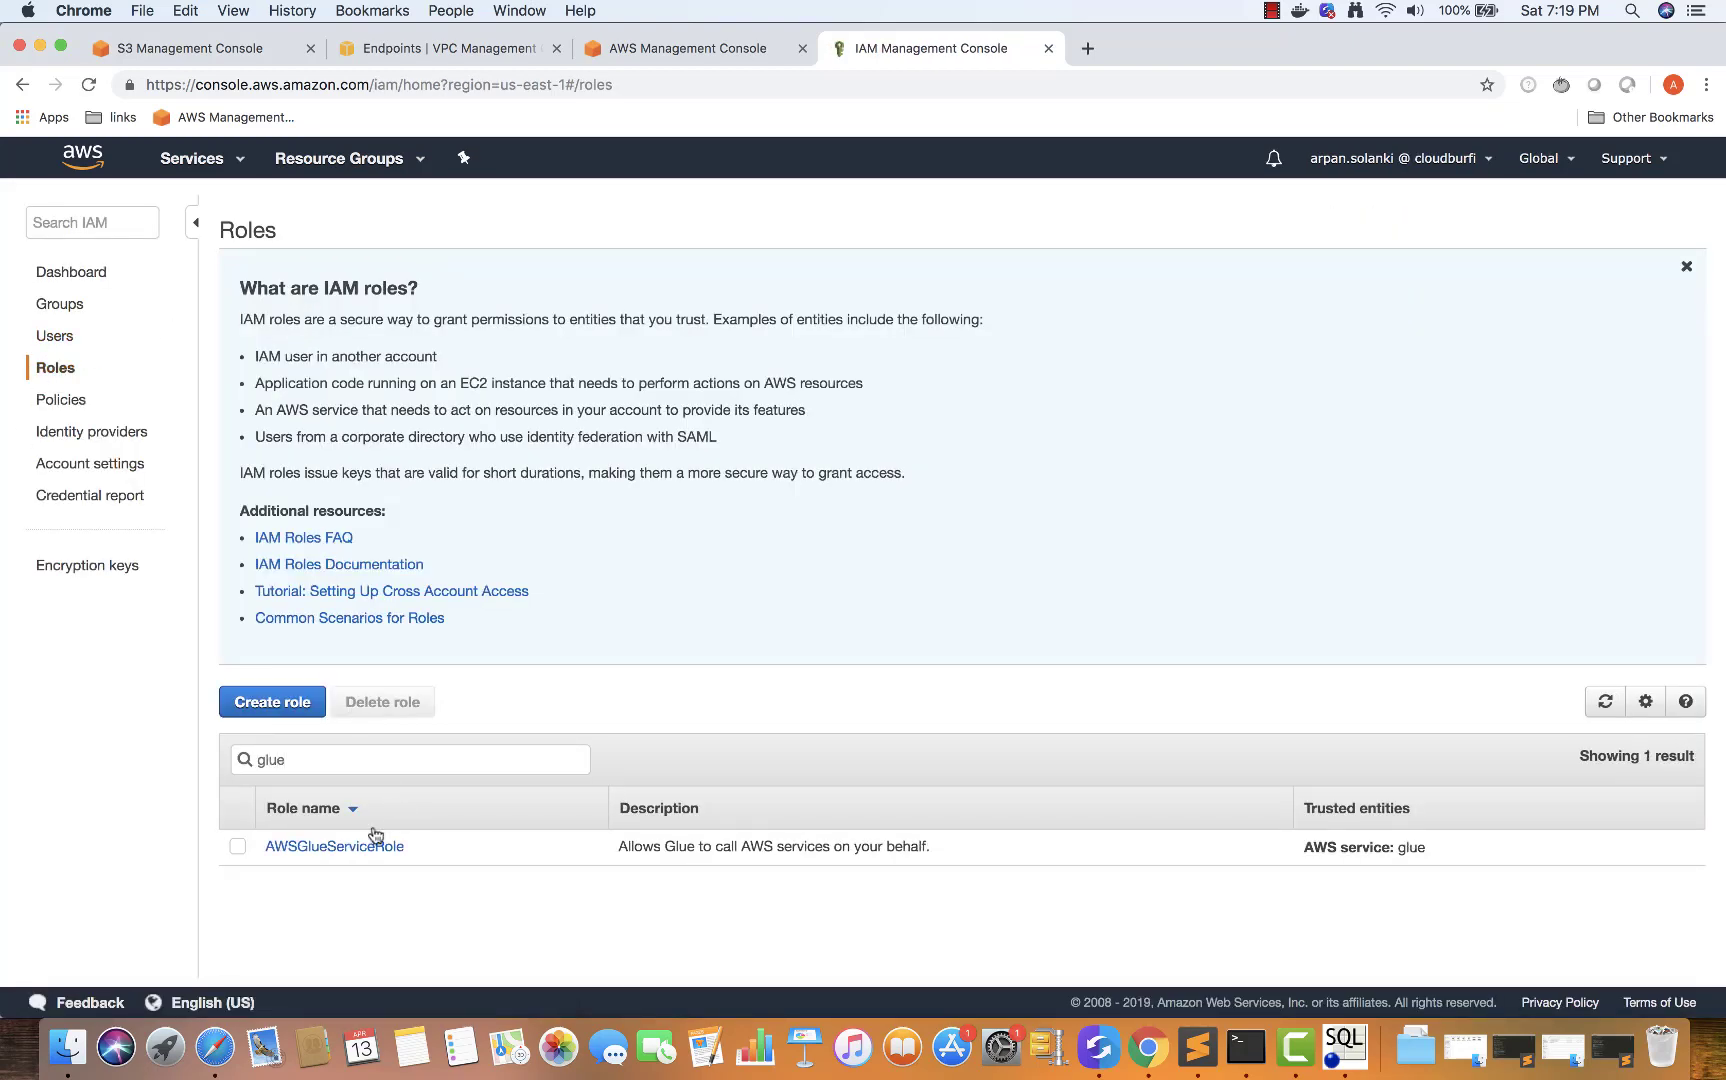
click(335, 846)
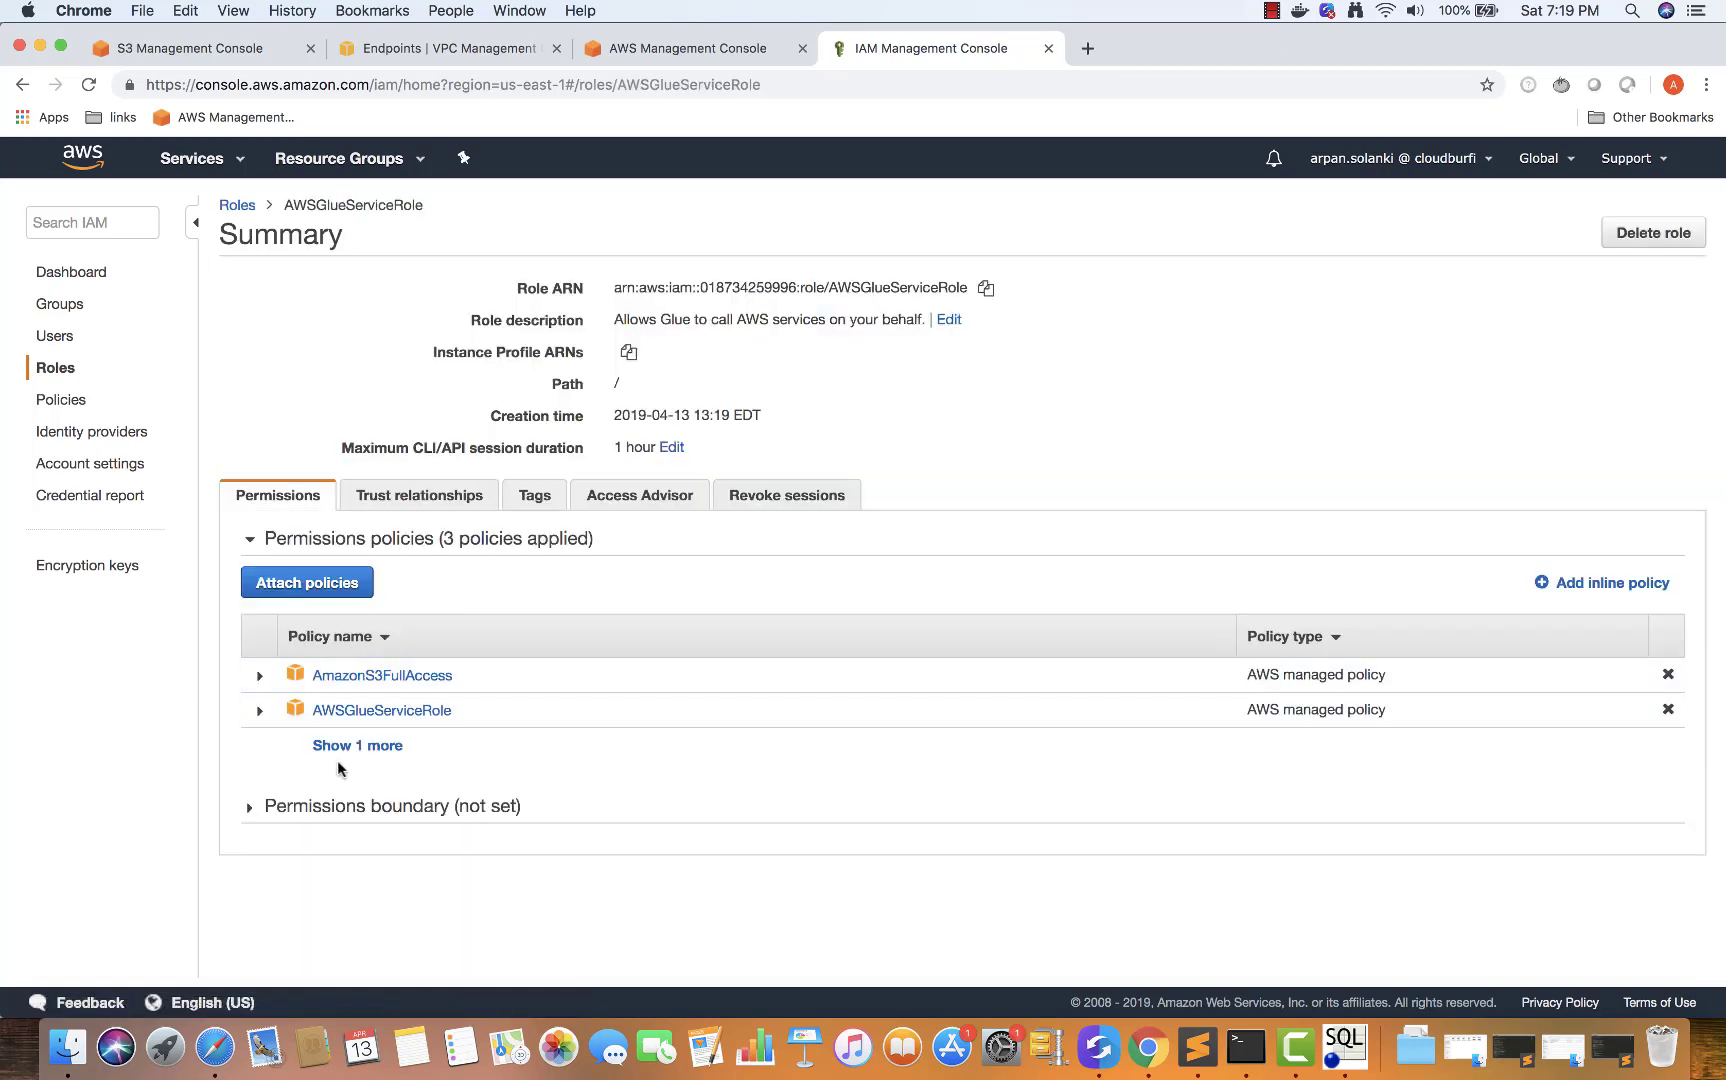
click(345, 746)
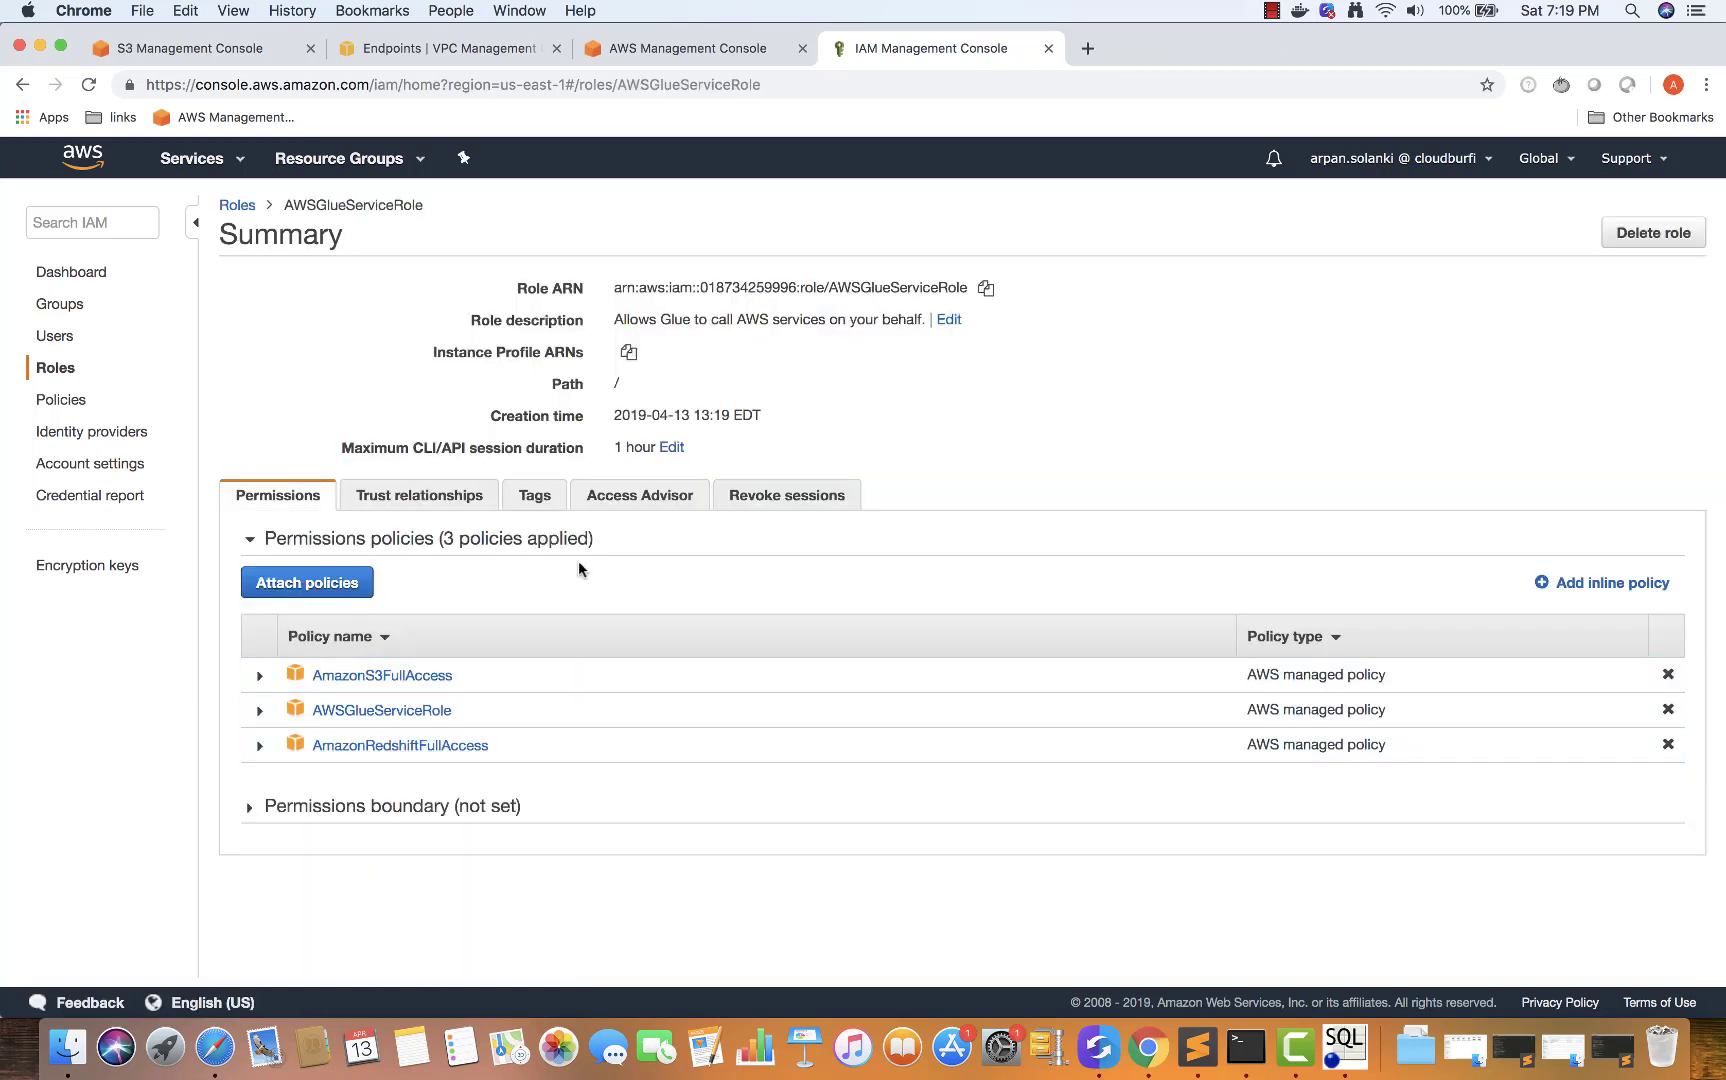
From the console home, search for 'glue' and open AWS Glue
click(79, 163)
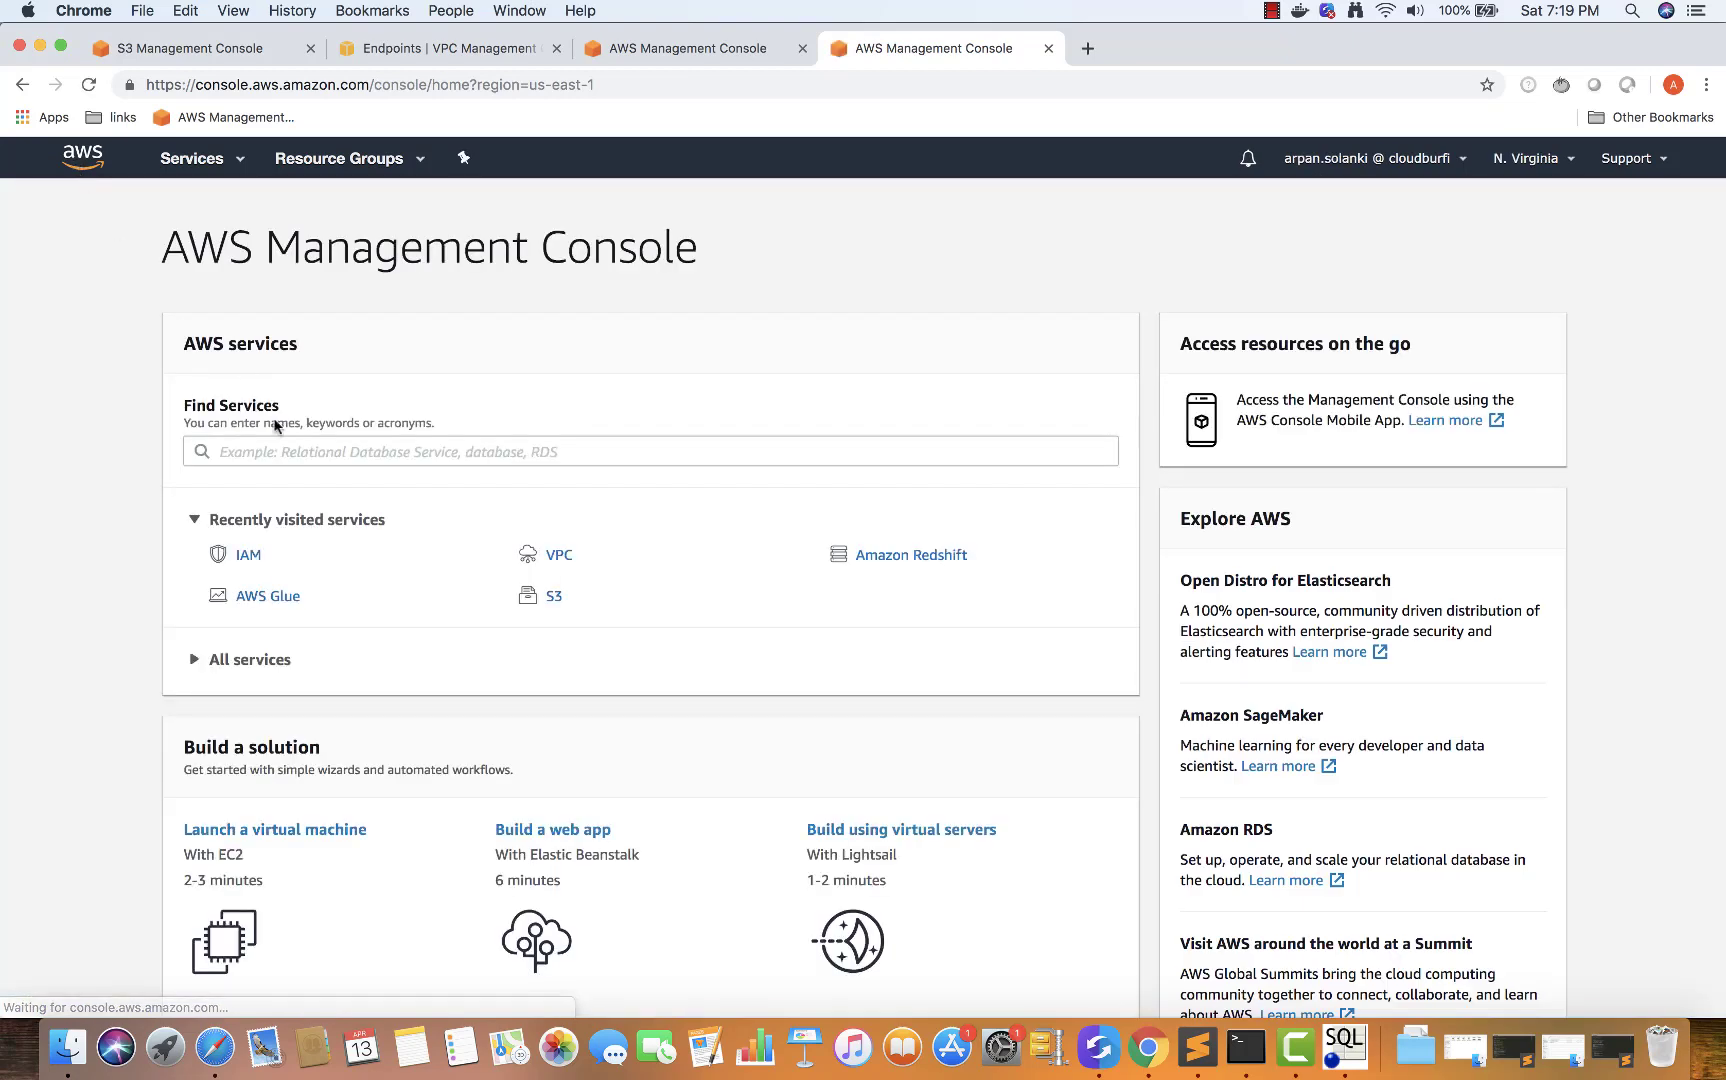
click(278, 450)
text(glue)
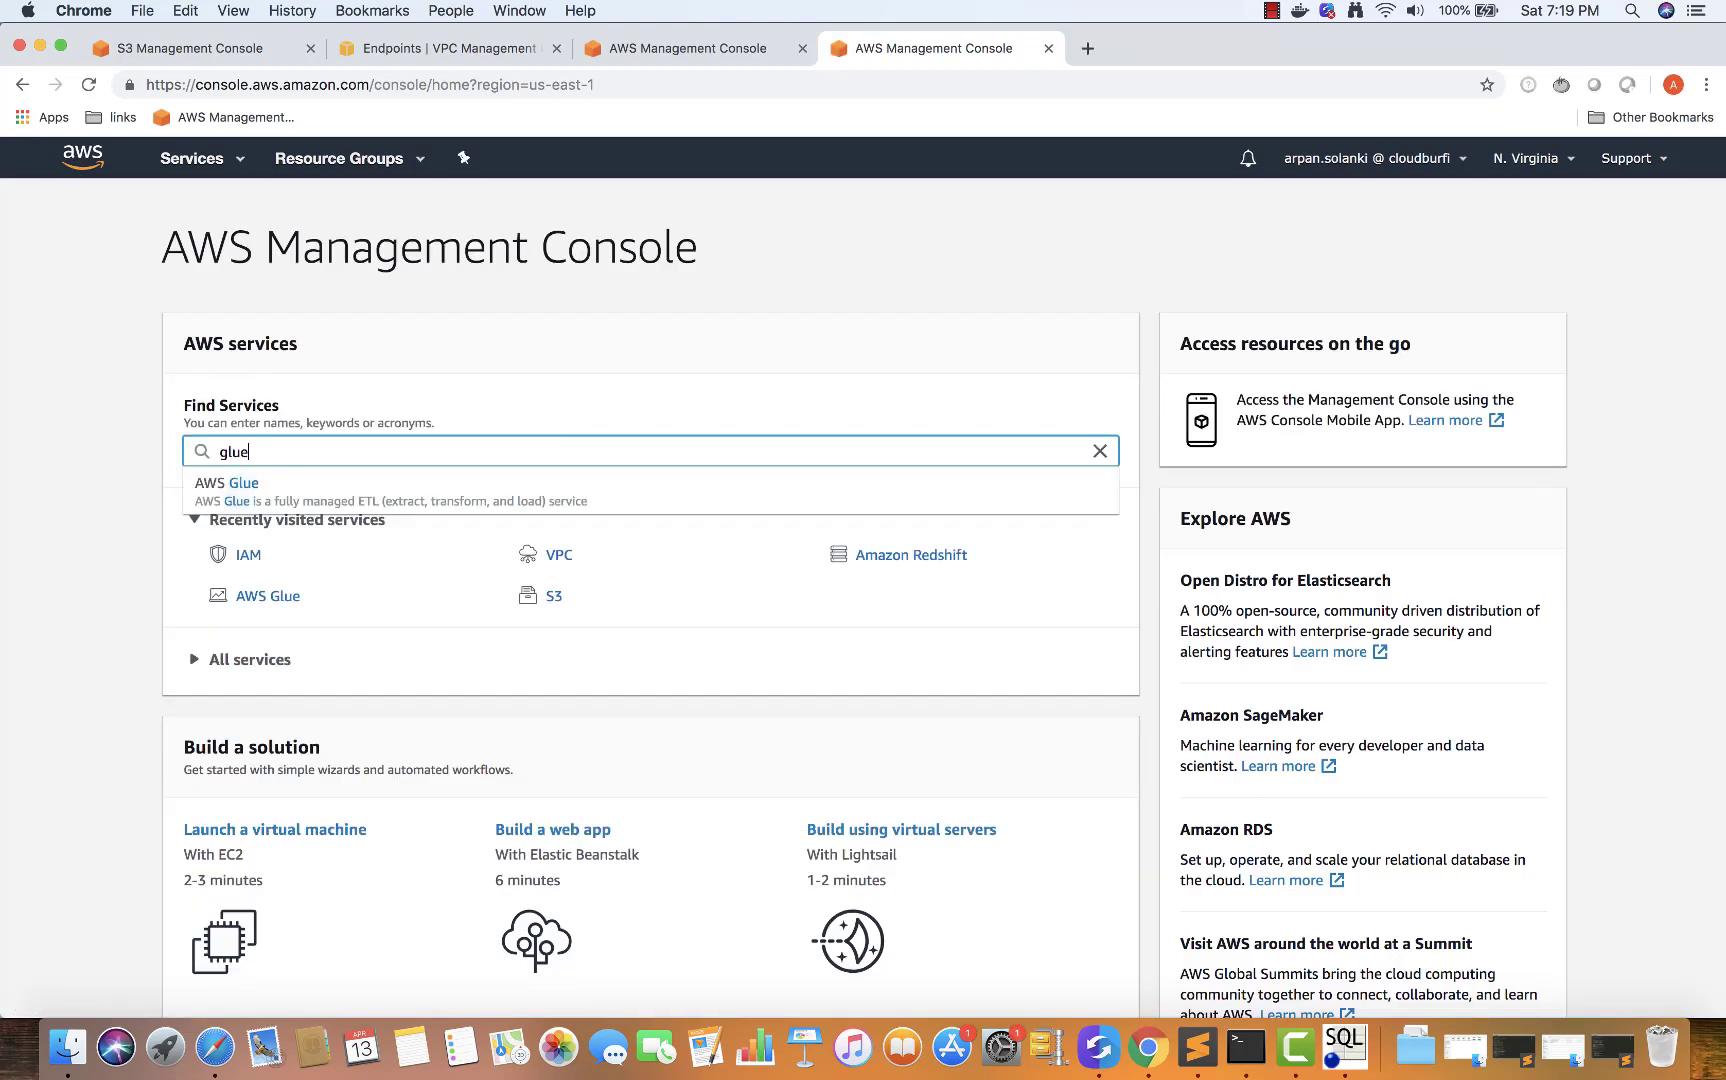
click(322, 492)
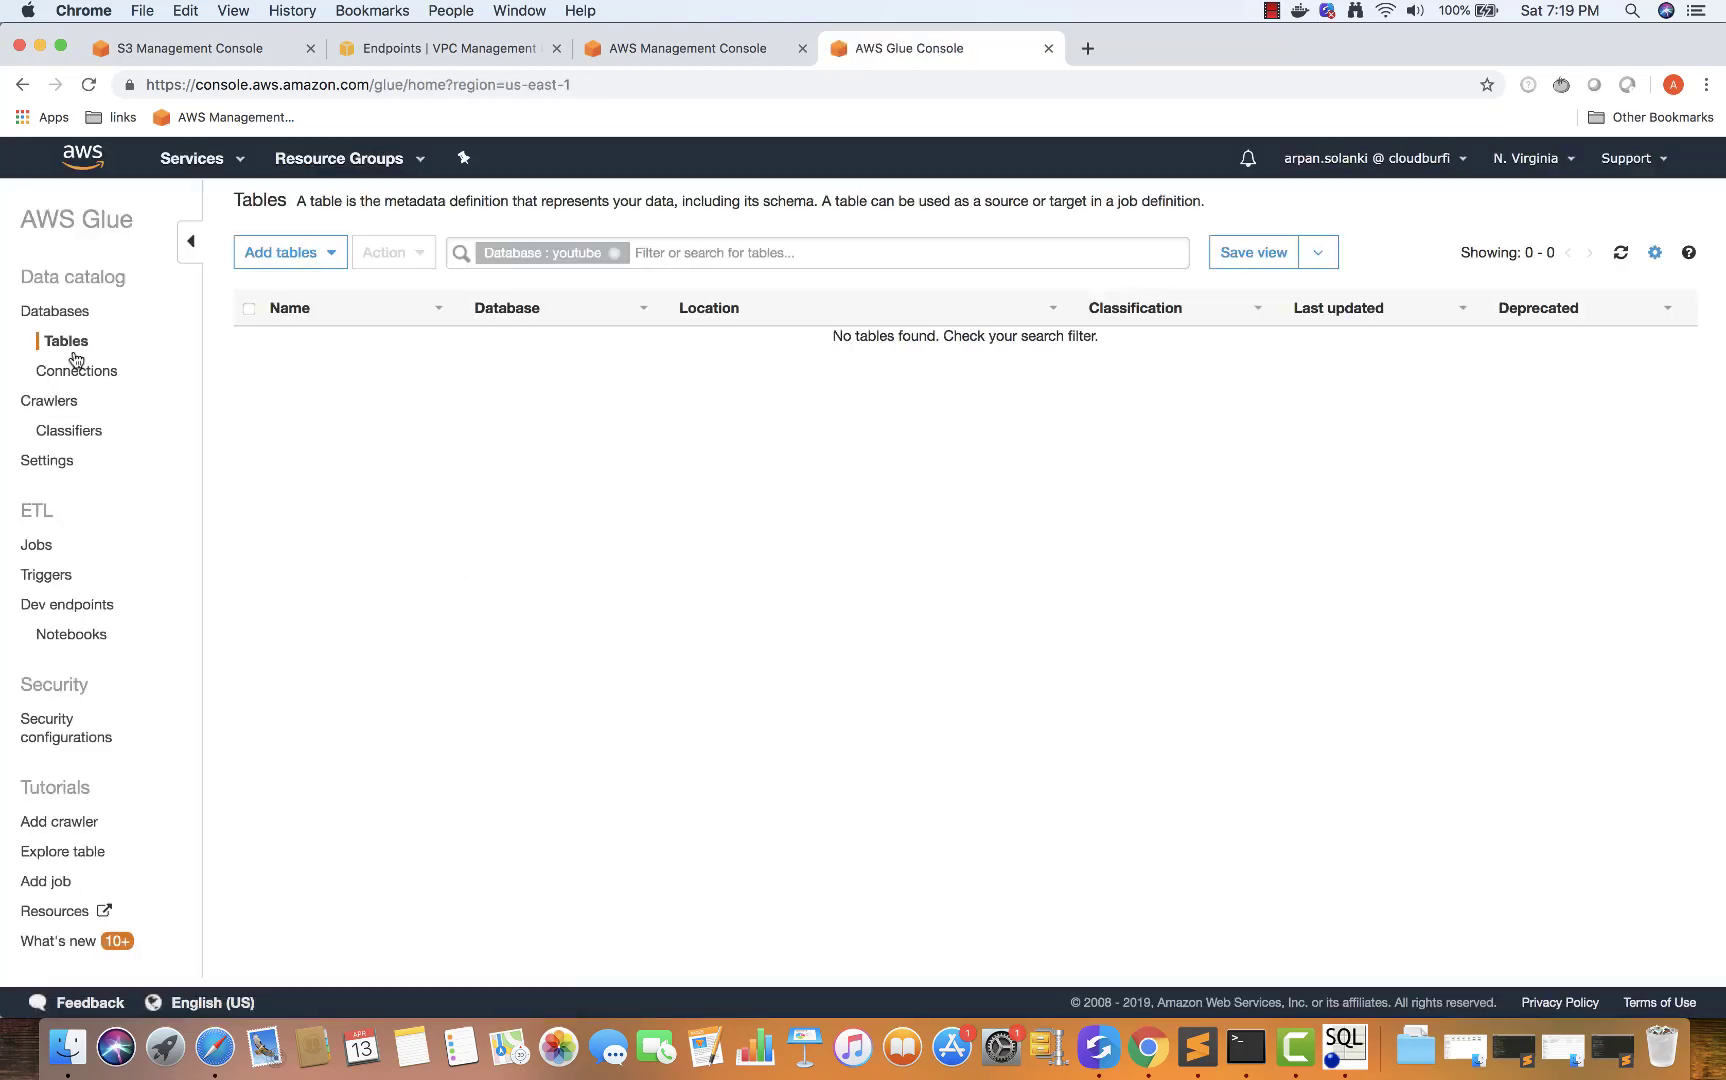
Clear the youtube tables filter and look through Glue's Connections, Crawlers and Classifiers pages
click(614, 256)
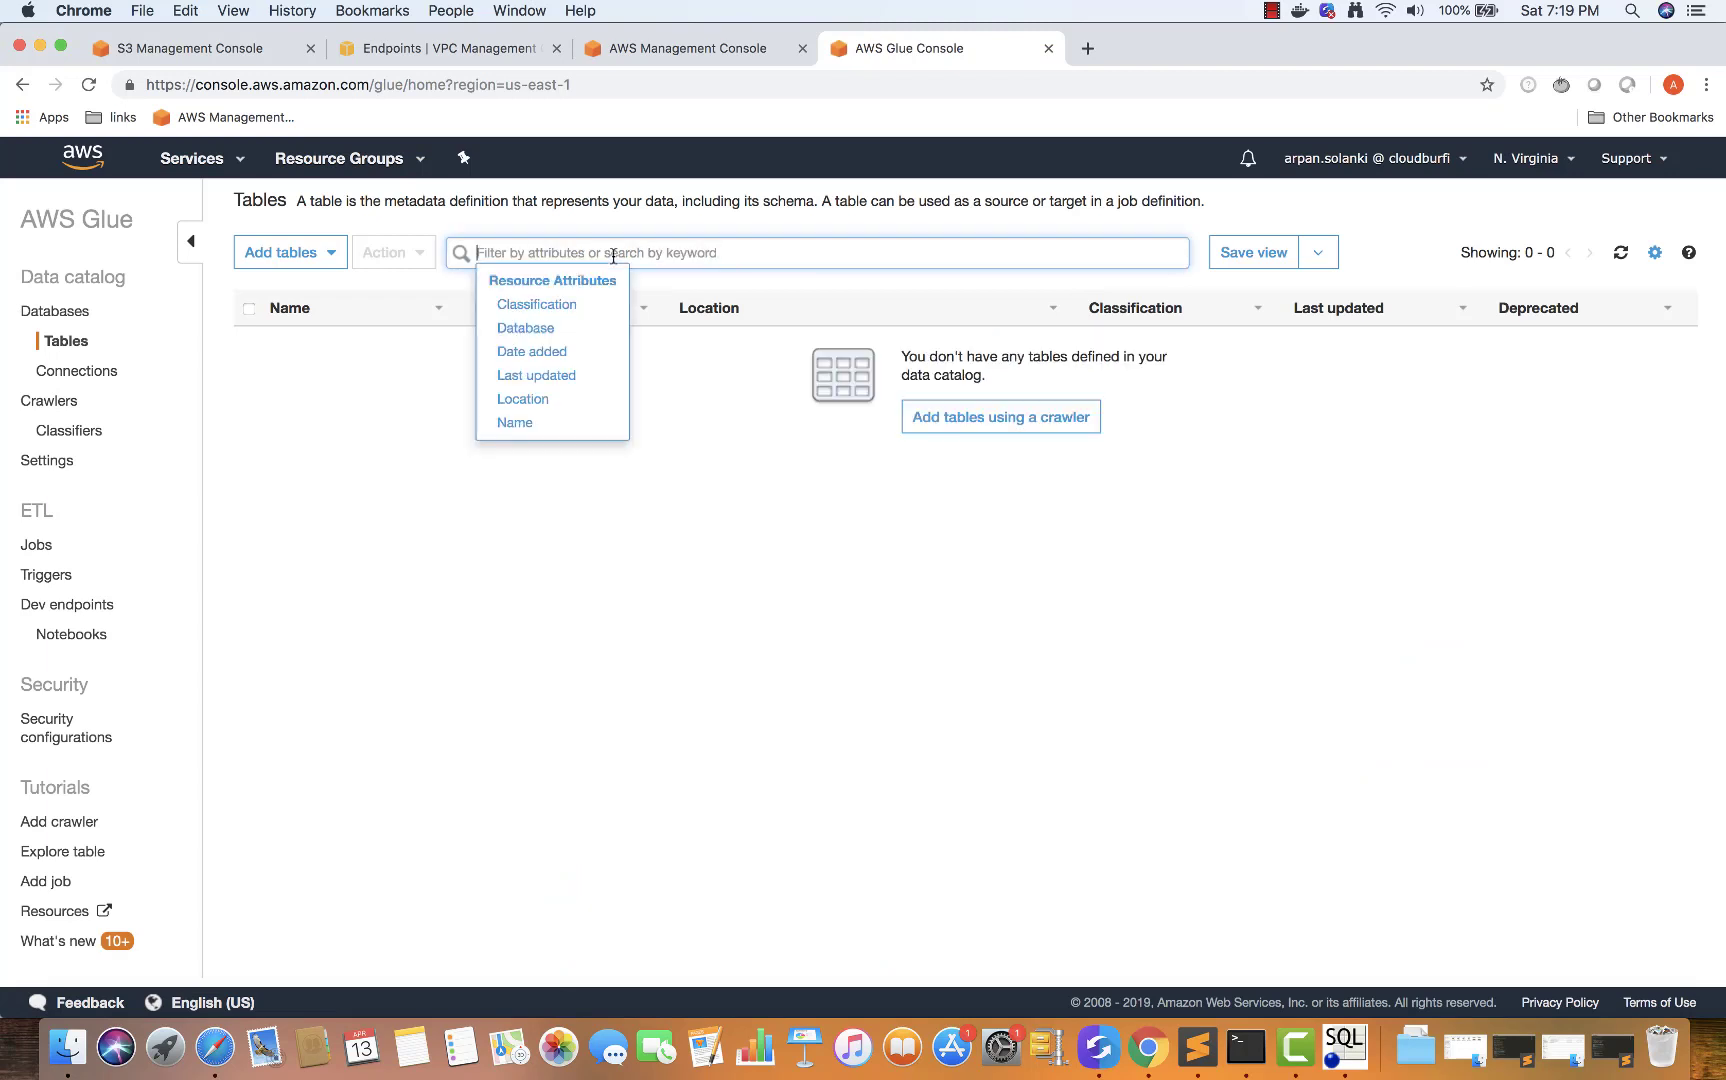
click(75, 372)
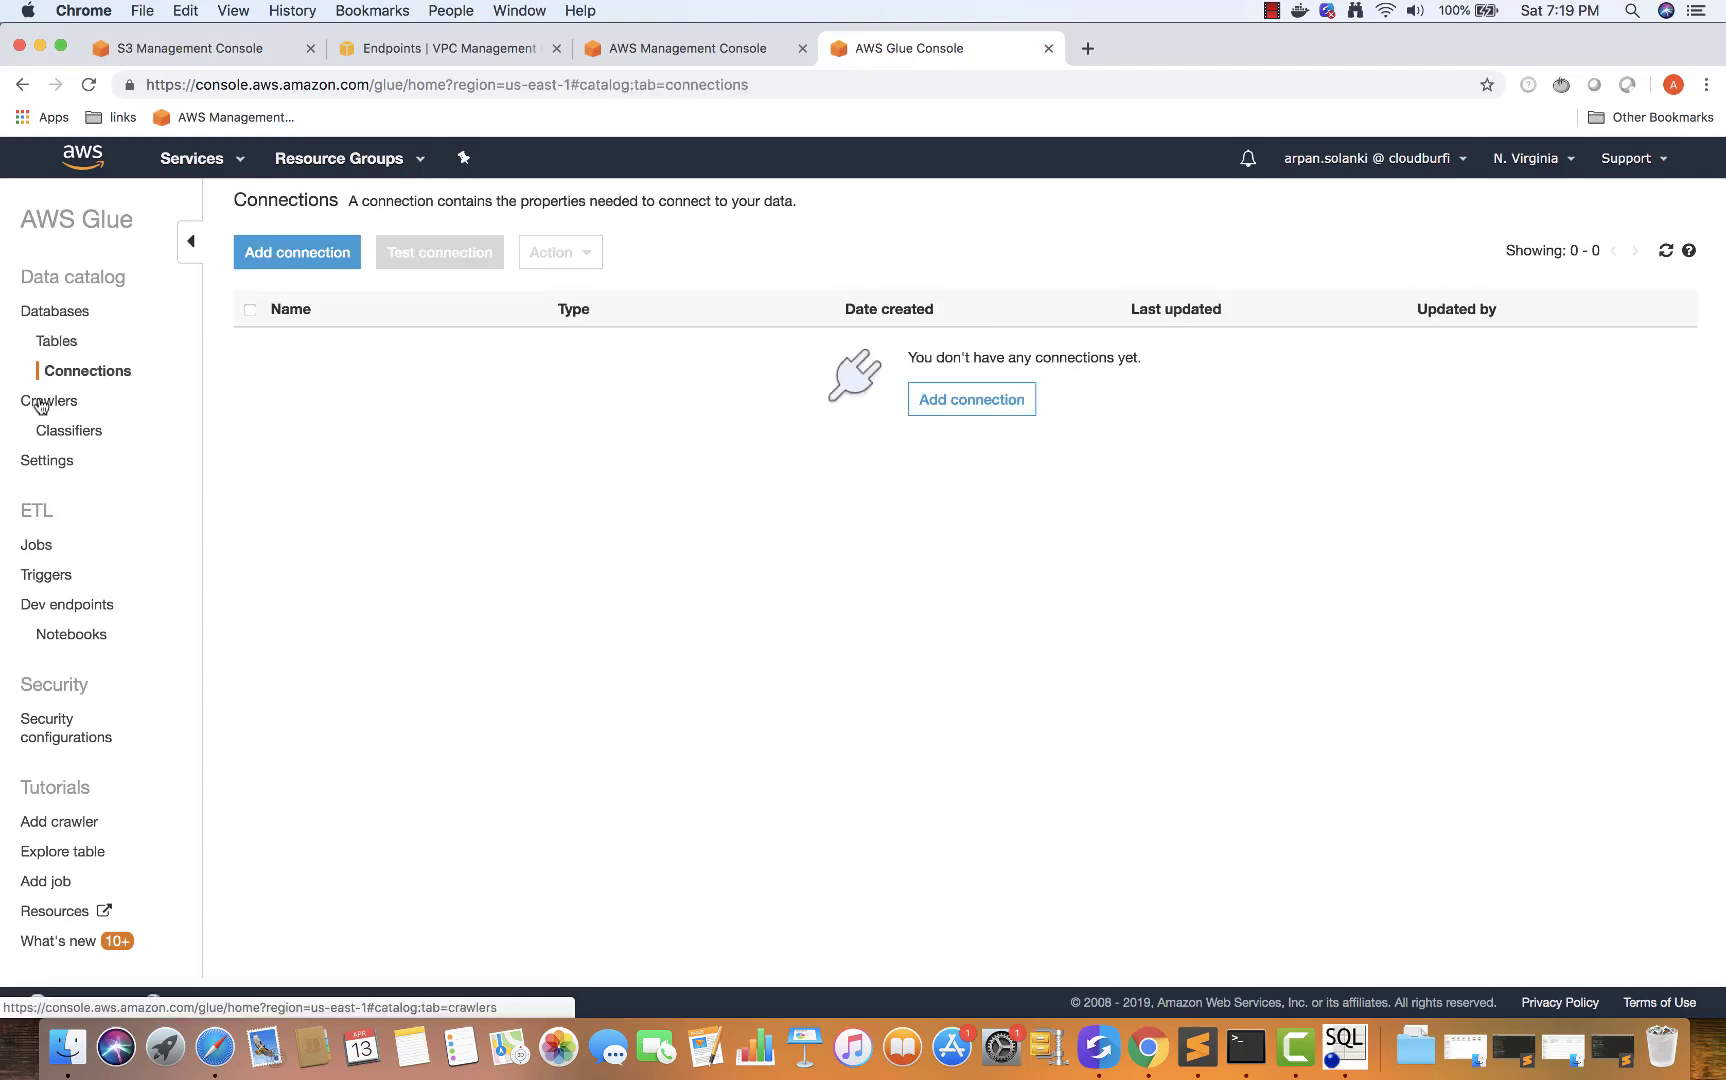
click(42, 400)
click(47, 430)
Review the two CSV files in the cloudburfi-glue bucket, then return to the empty Crawlers list
click(46, 405)
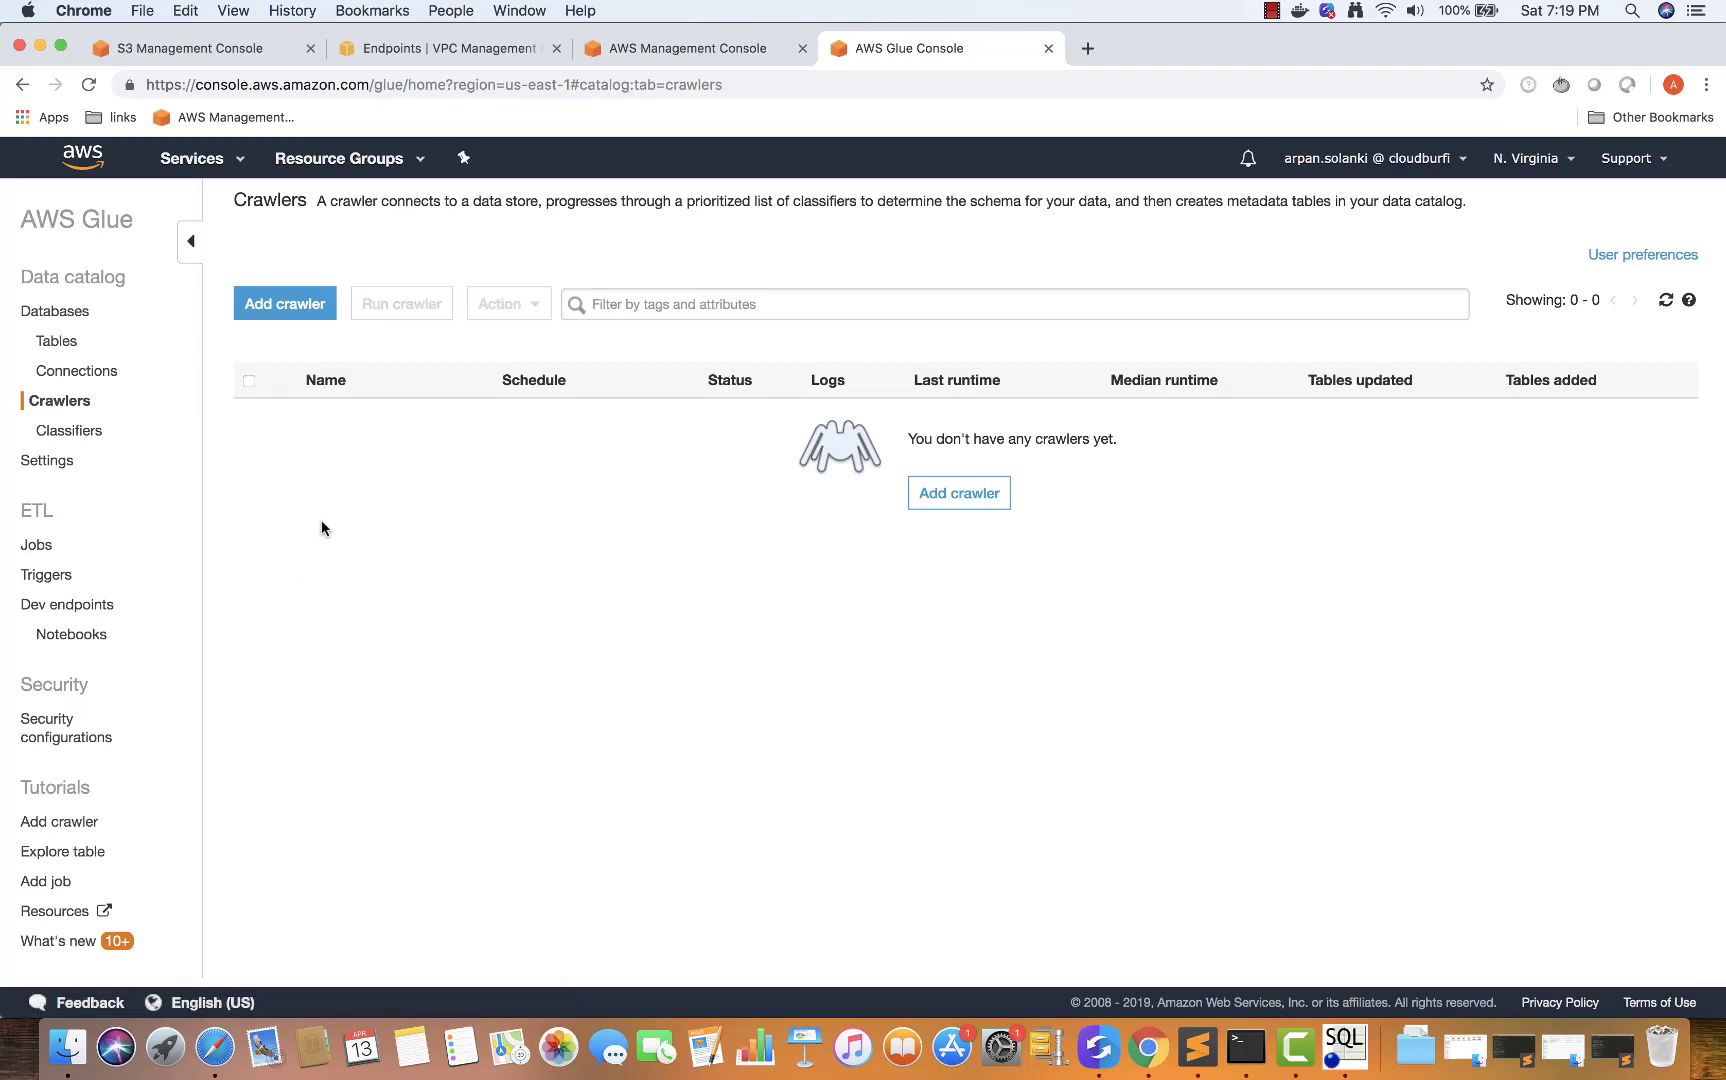
click(203, 52)
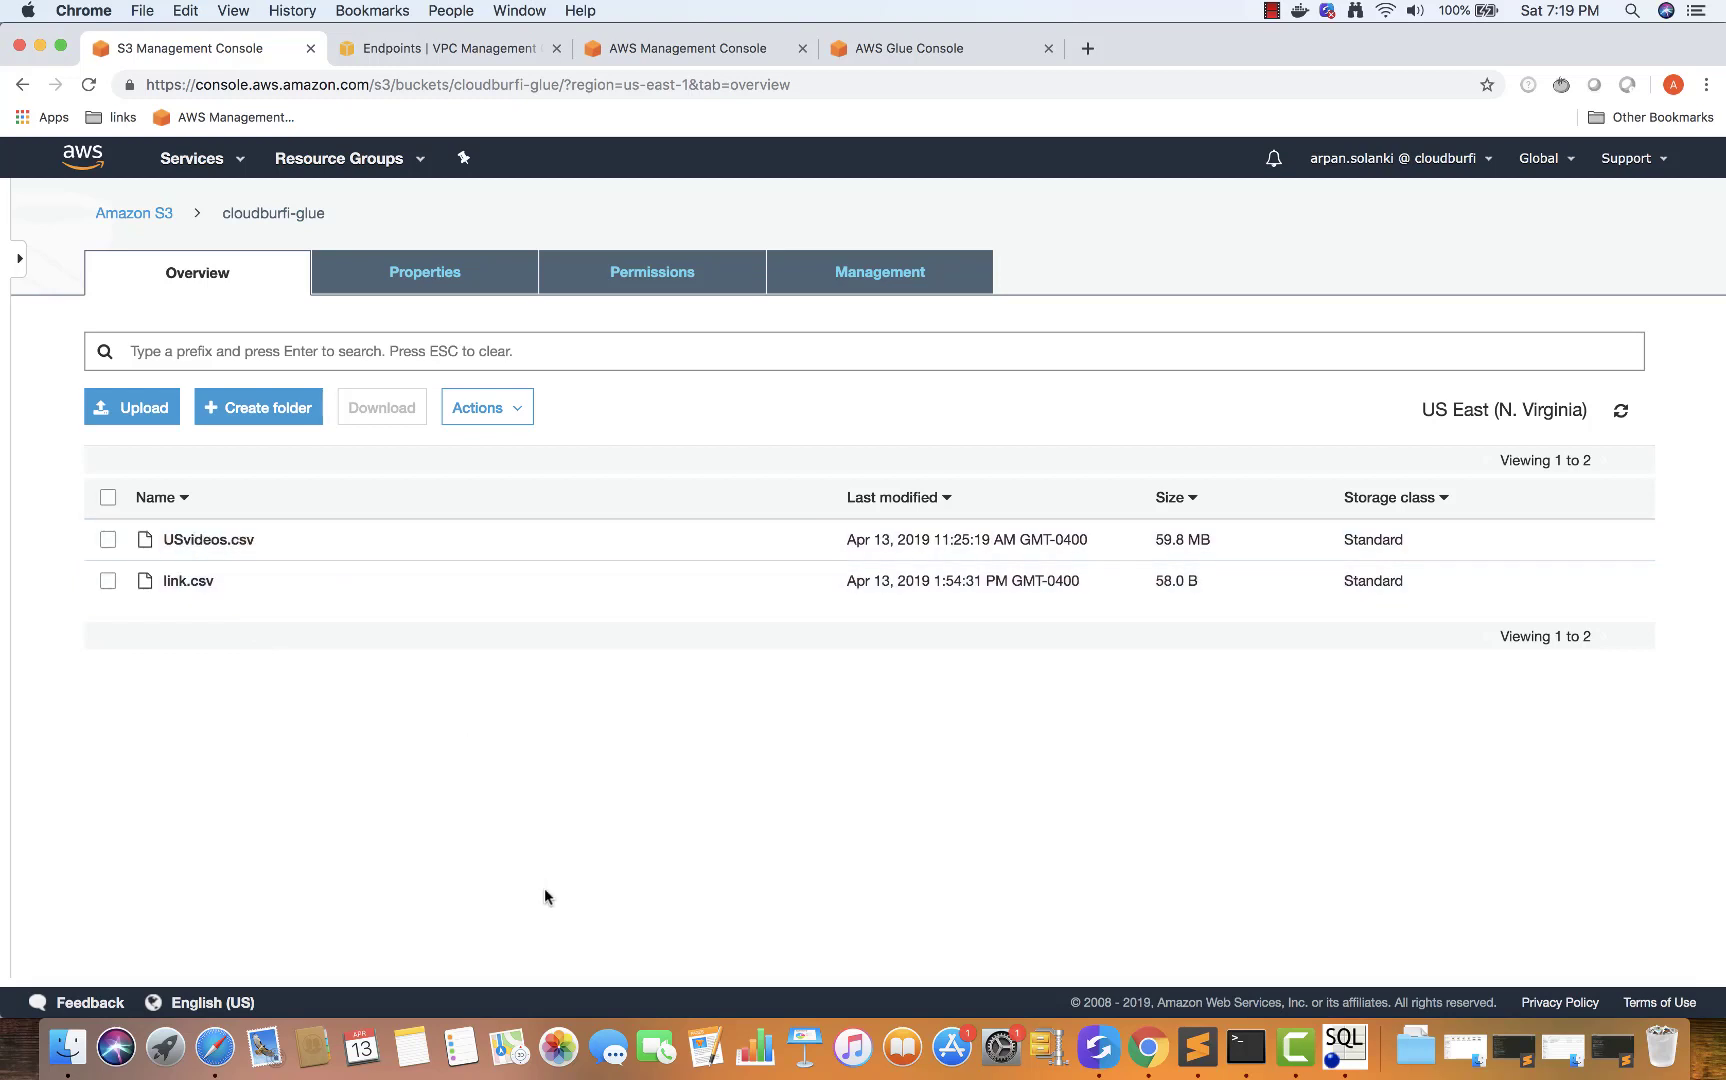
click(918, 49)
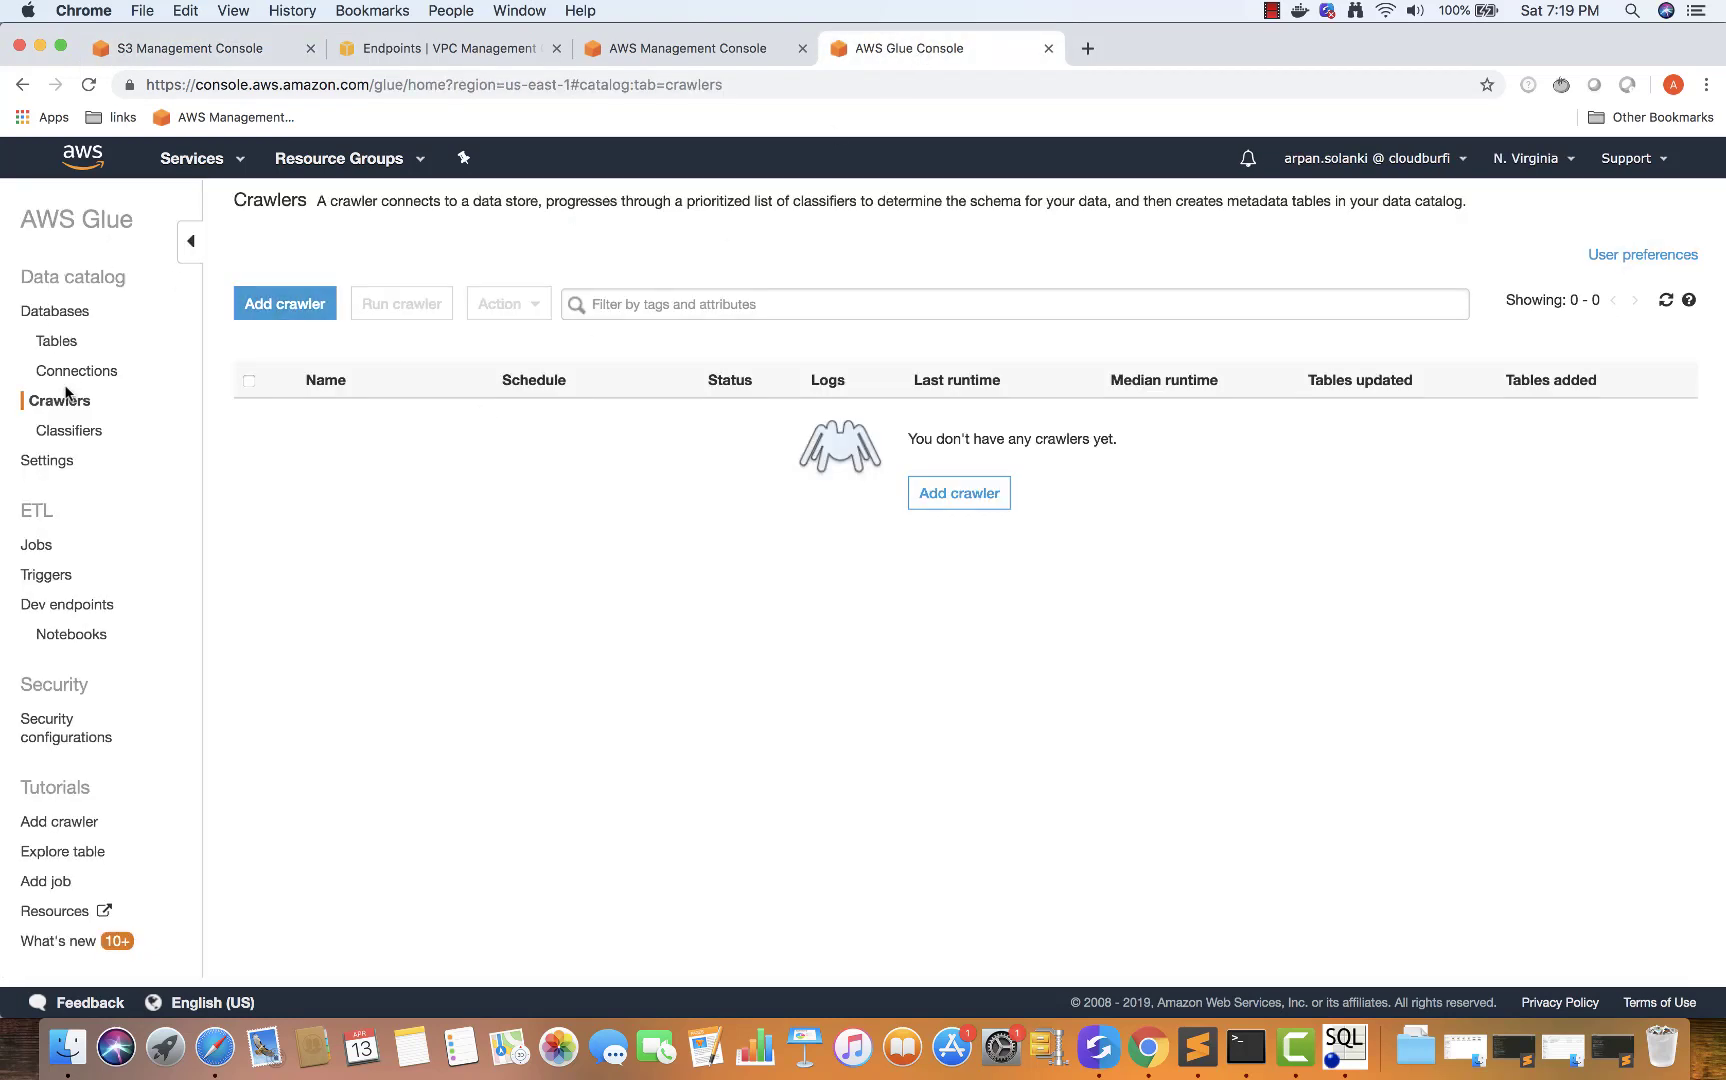
Add a crawler named YoutubeDataCrawler and keep S3 as its data store
click(280, 303)
click(637, 348)
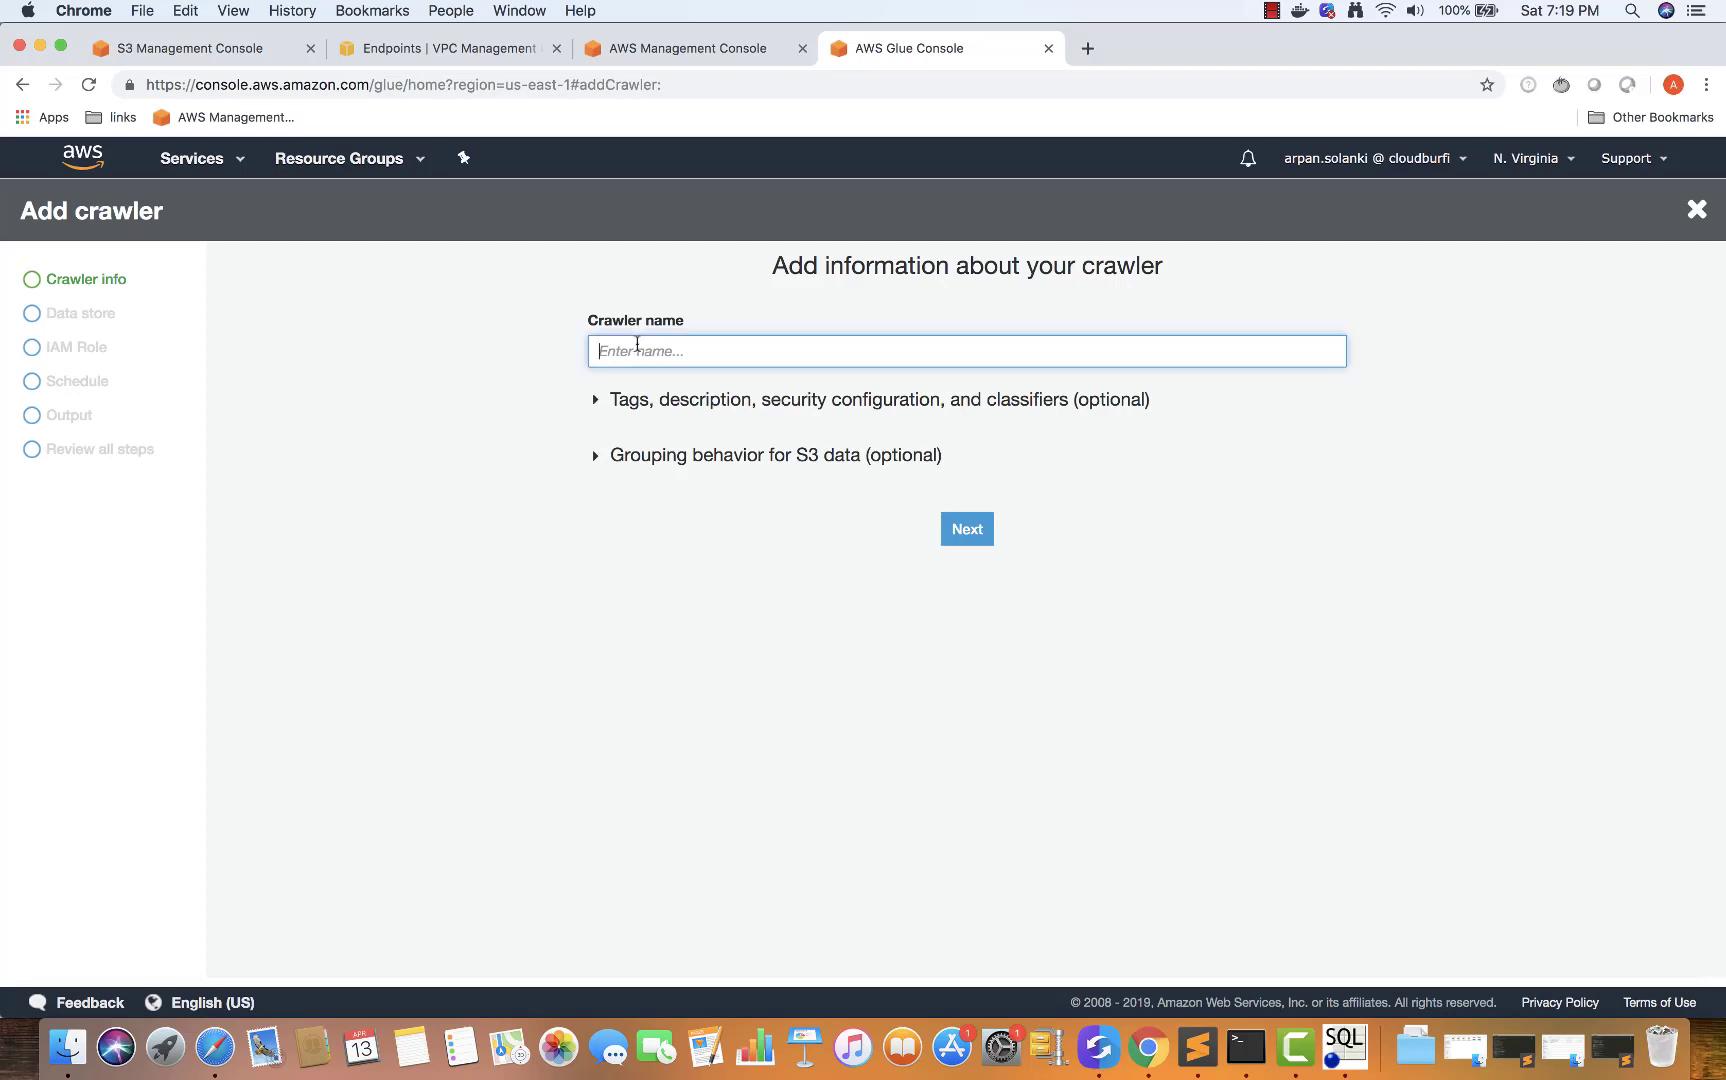
text(YoutubeDataCrawler)
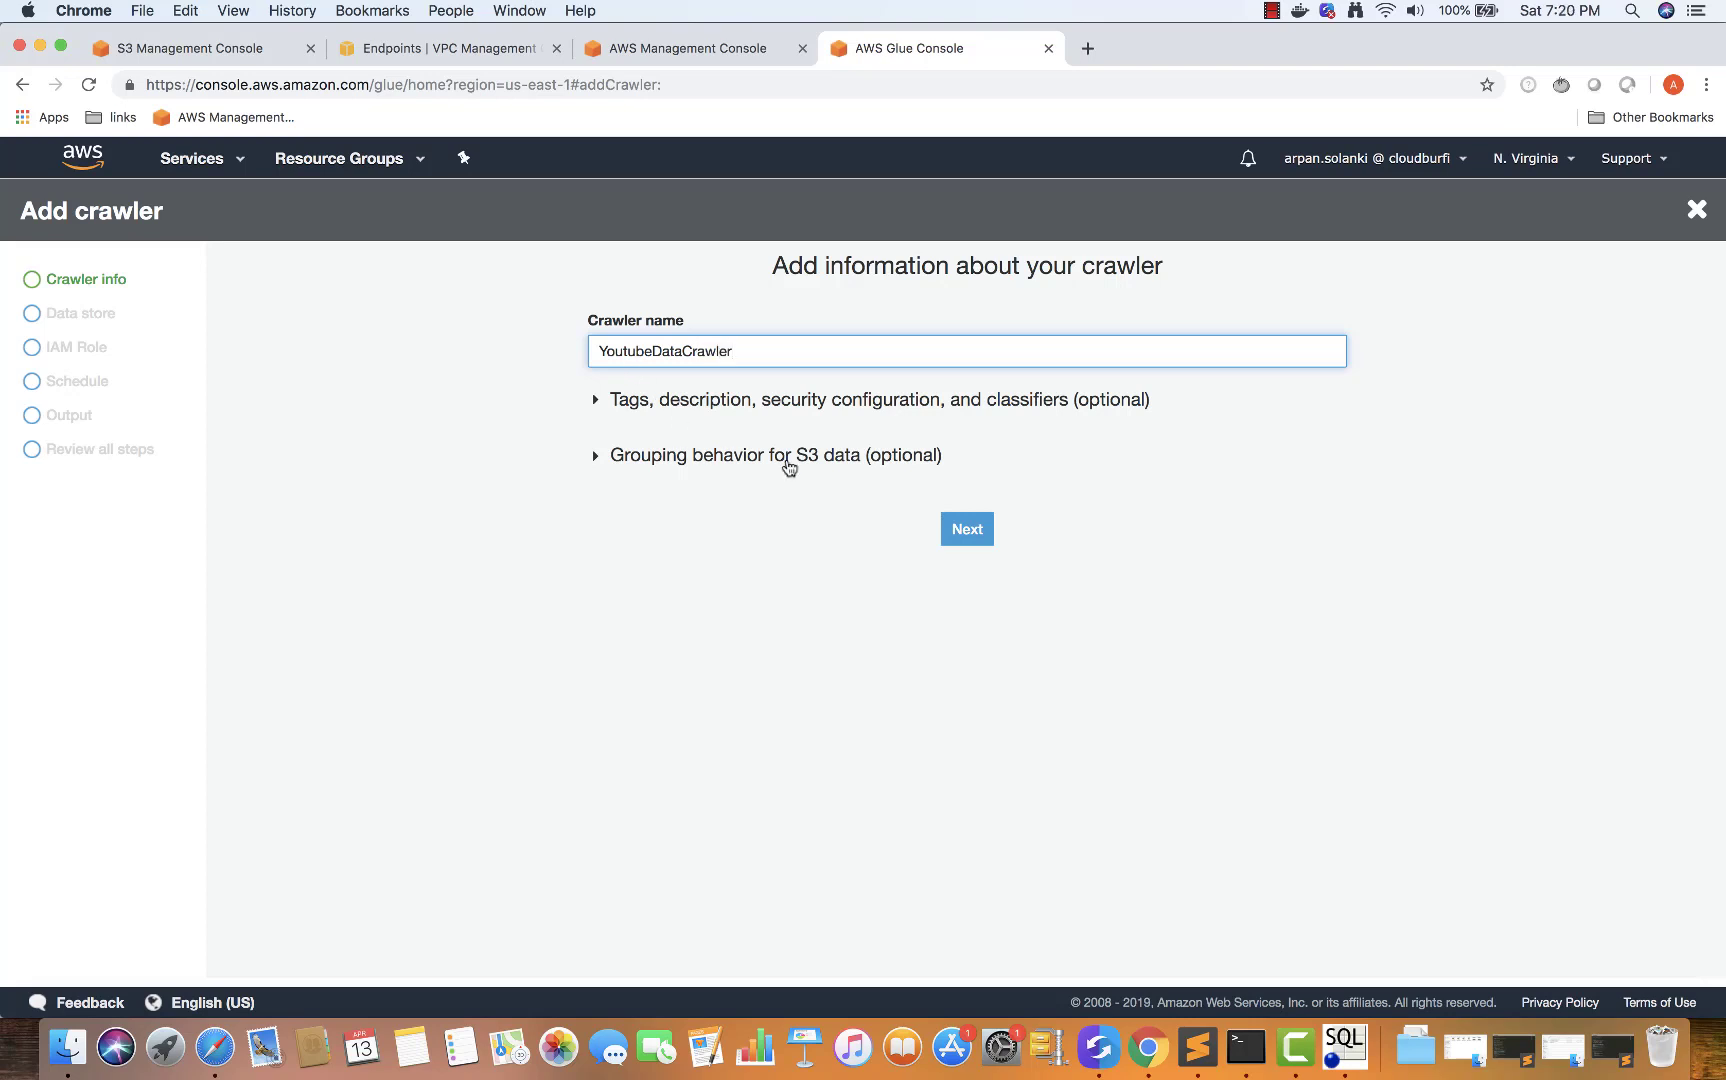
click(967, 529)
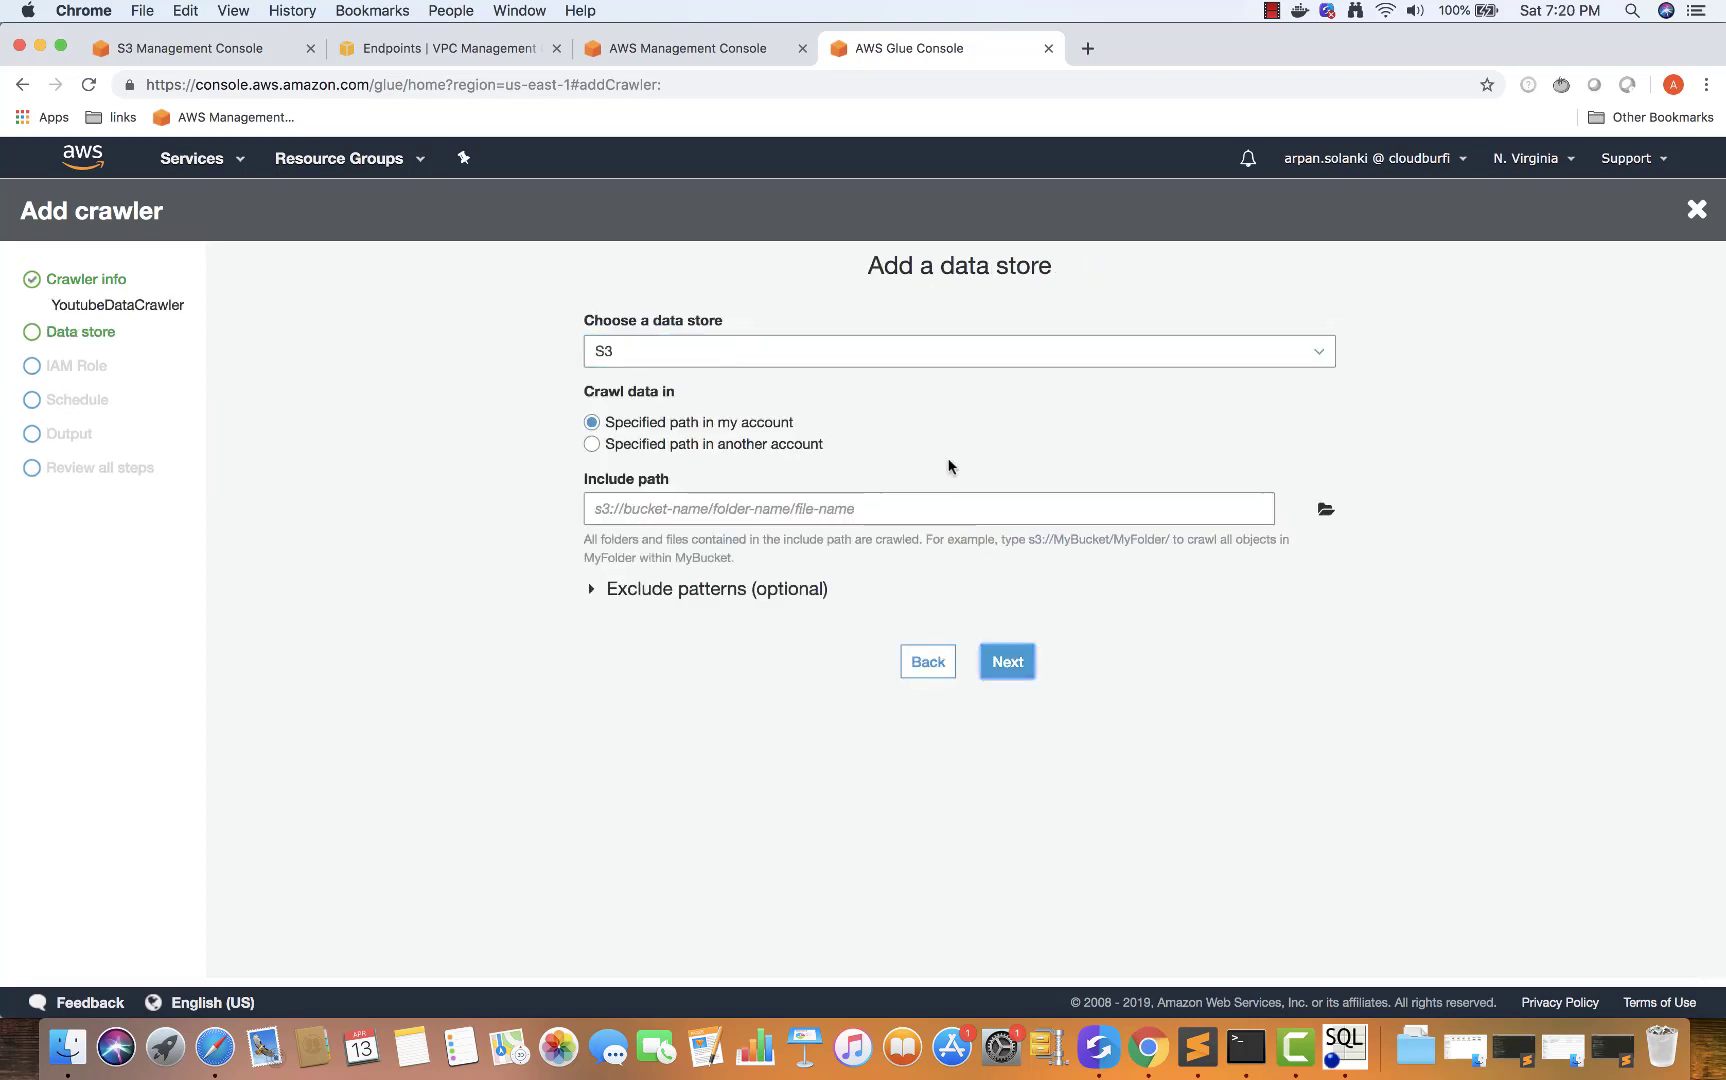
click(647, 356)
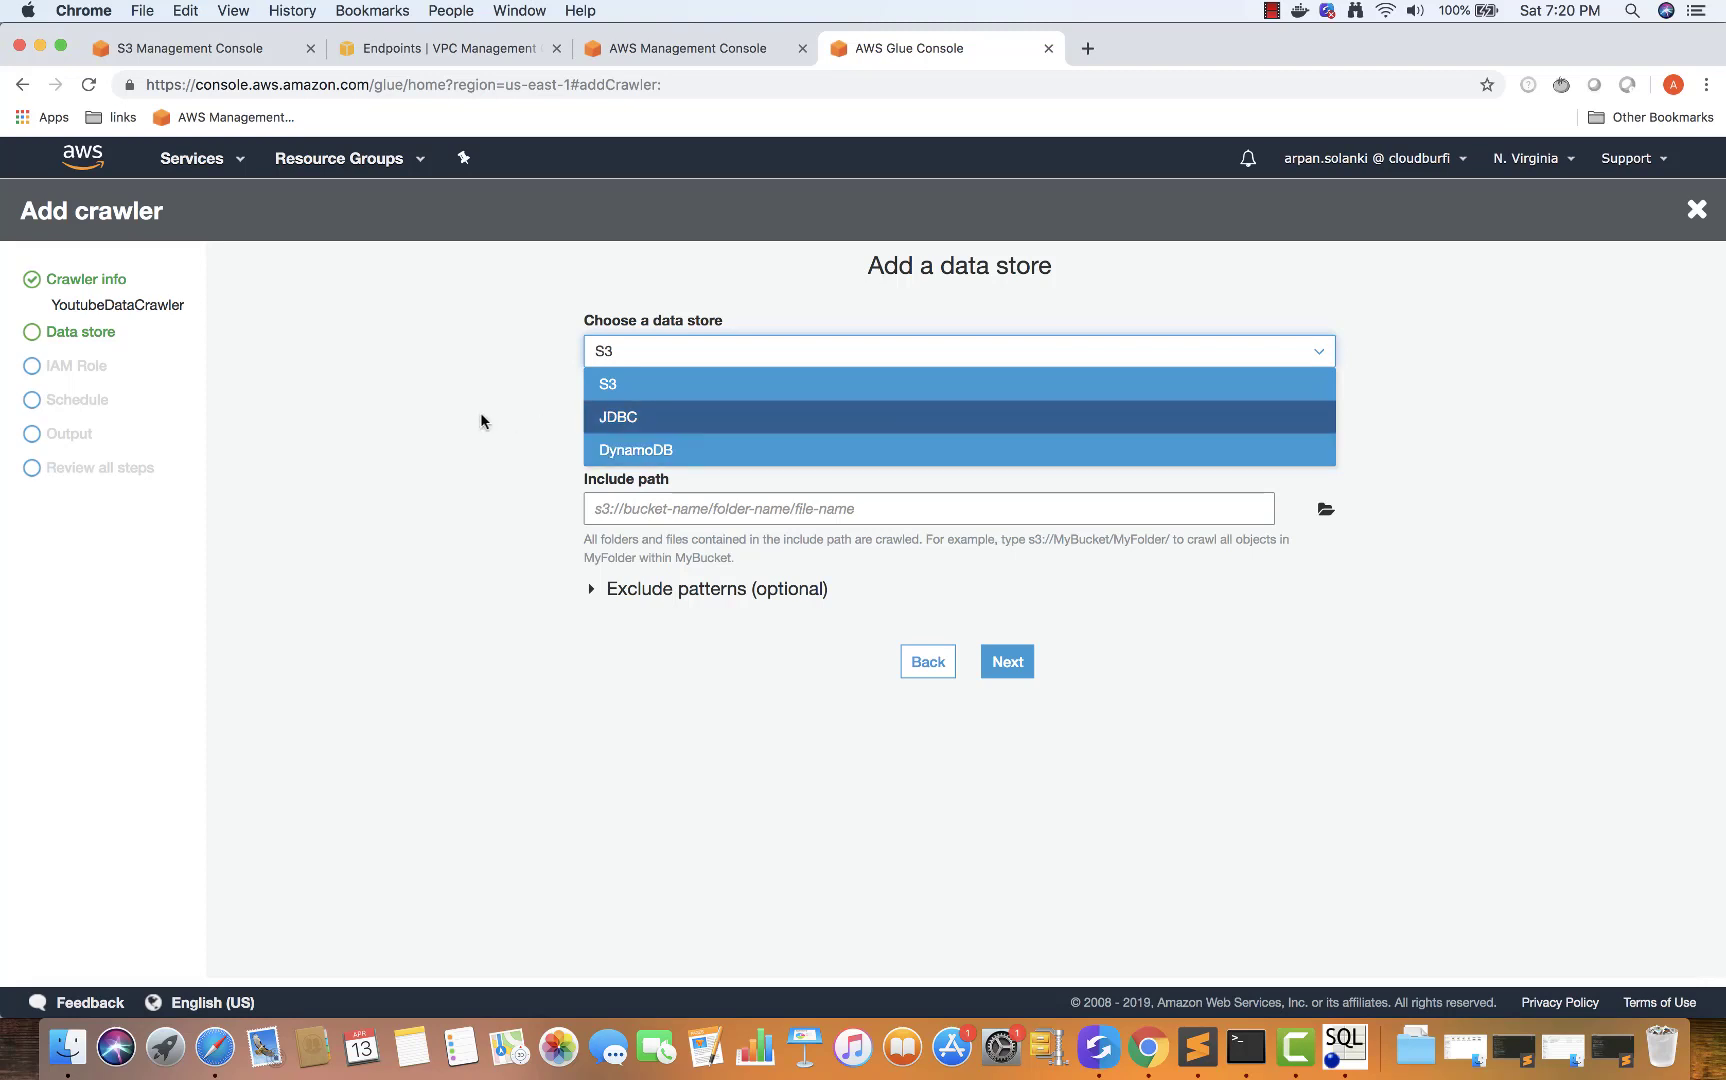
click(590, 386)
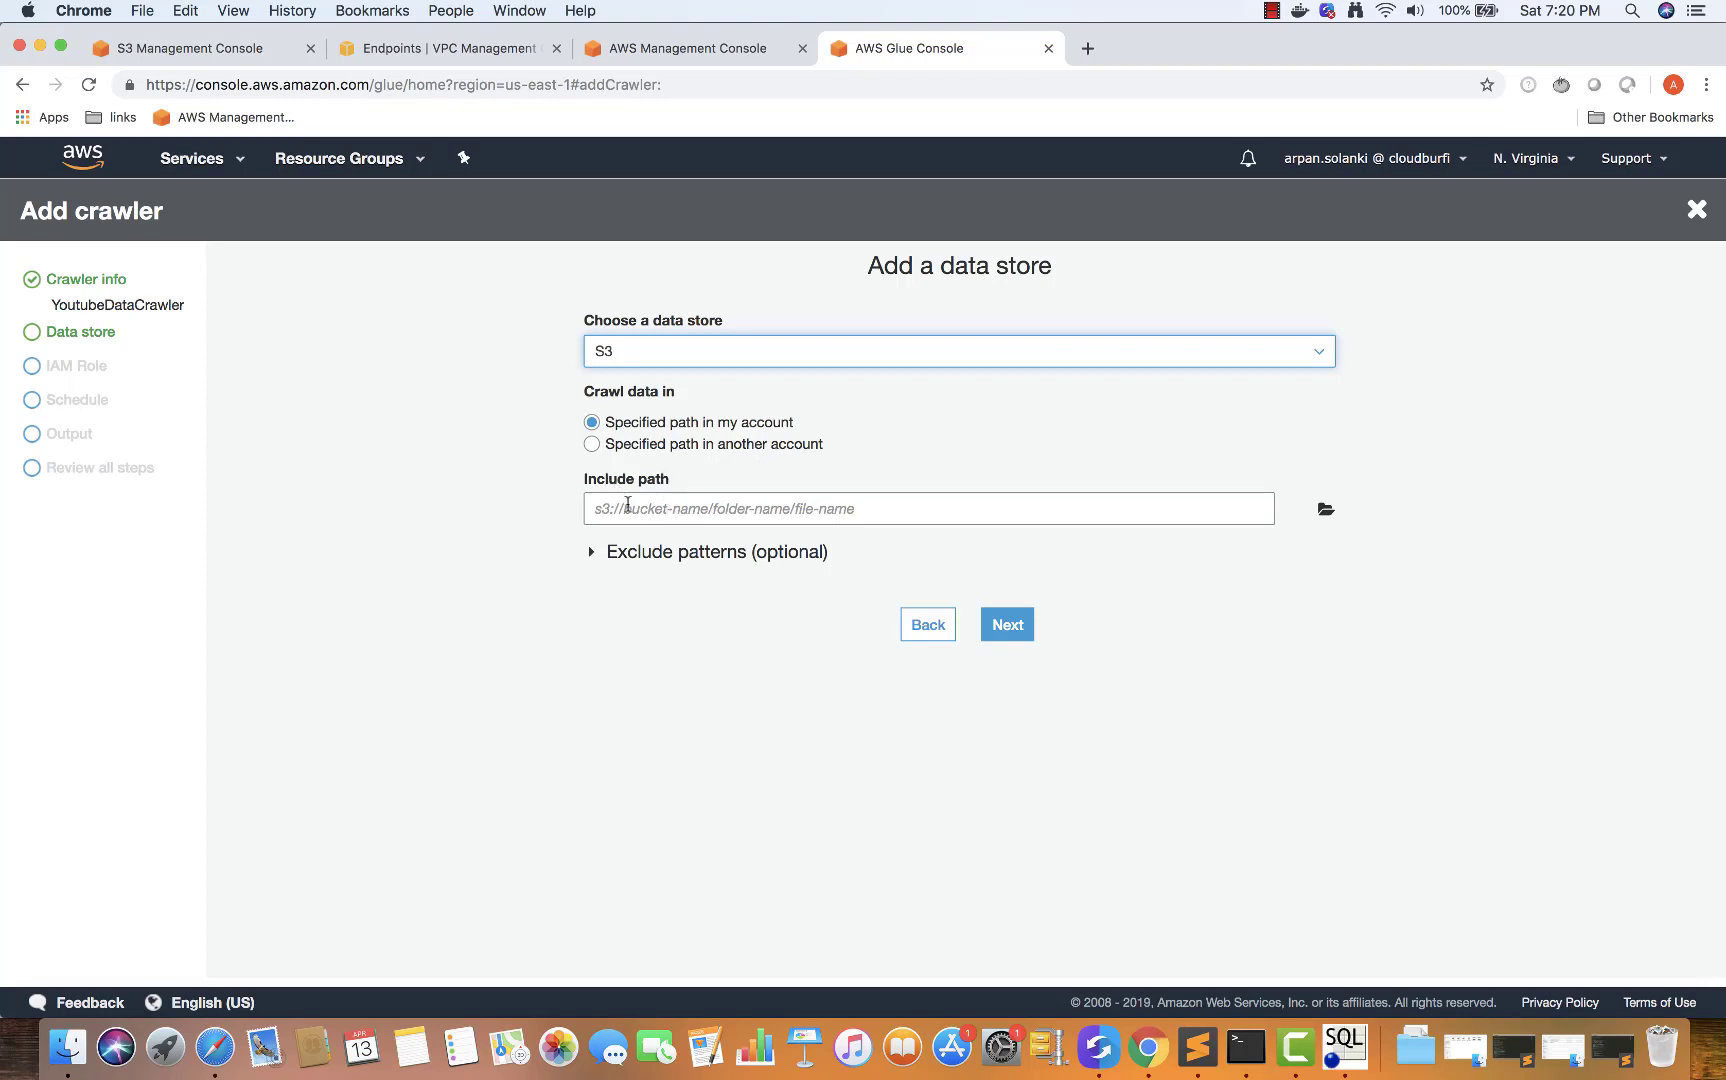
Set the crawler's include path to s3://cloudburfi-glue/USvideos.csv with no additional data store
click(749, 514)
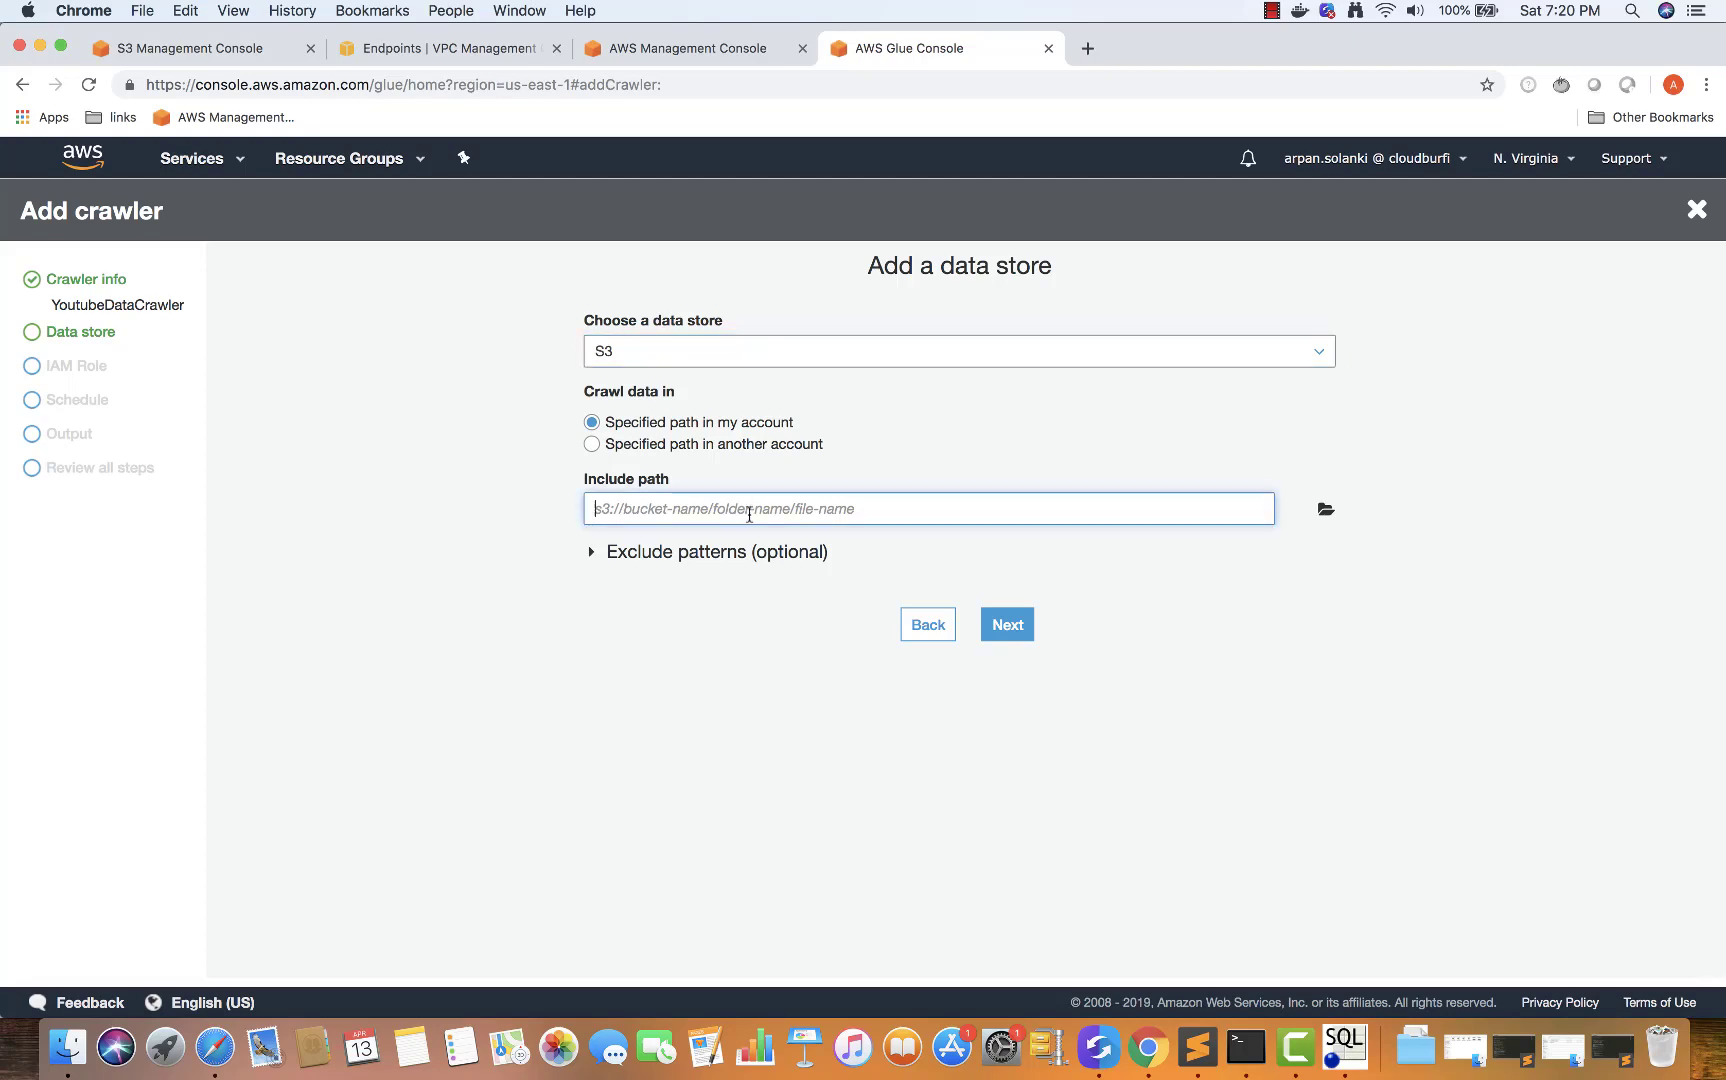
click(1325, 510)
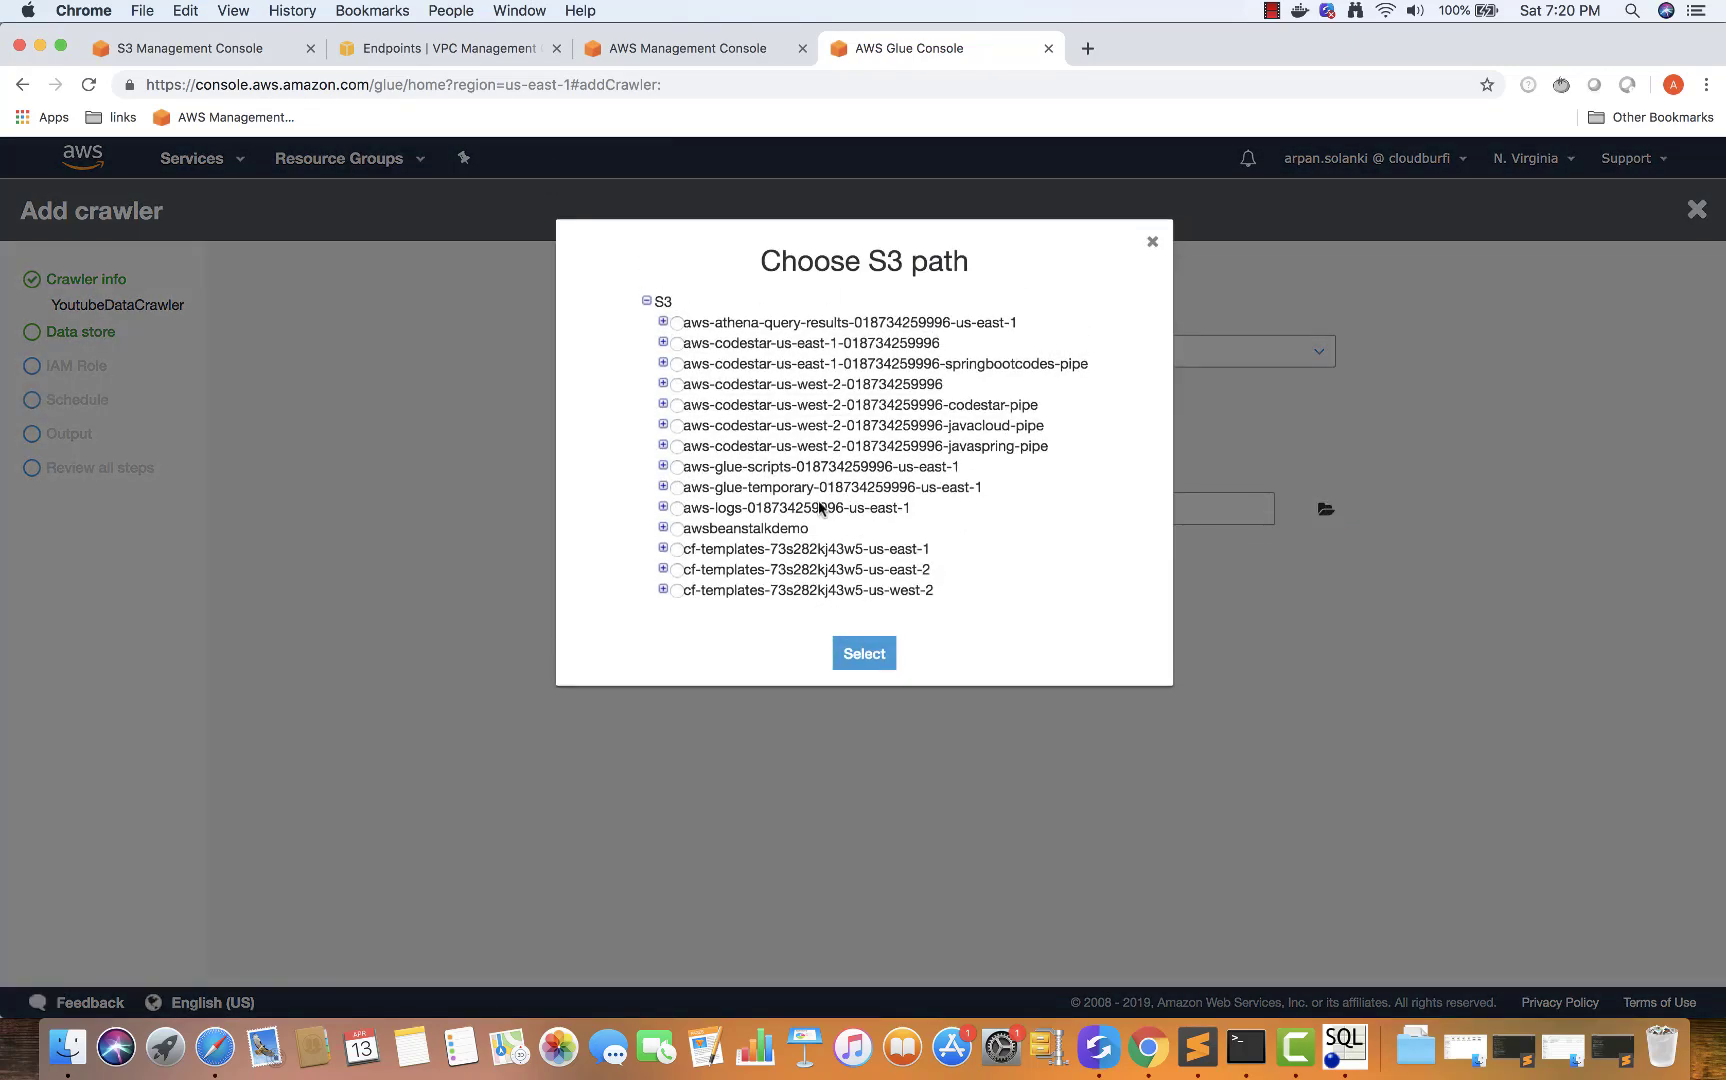
scroll(820, 508, down, 10)
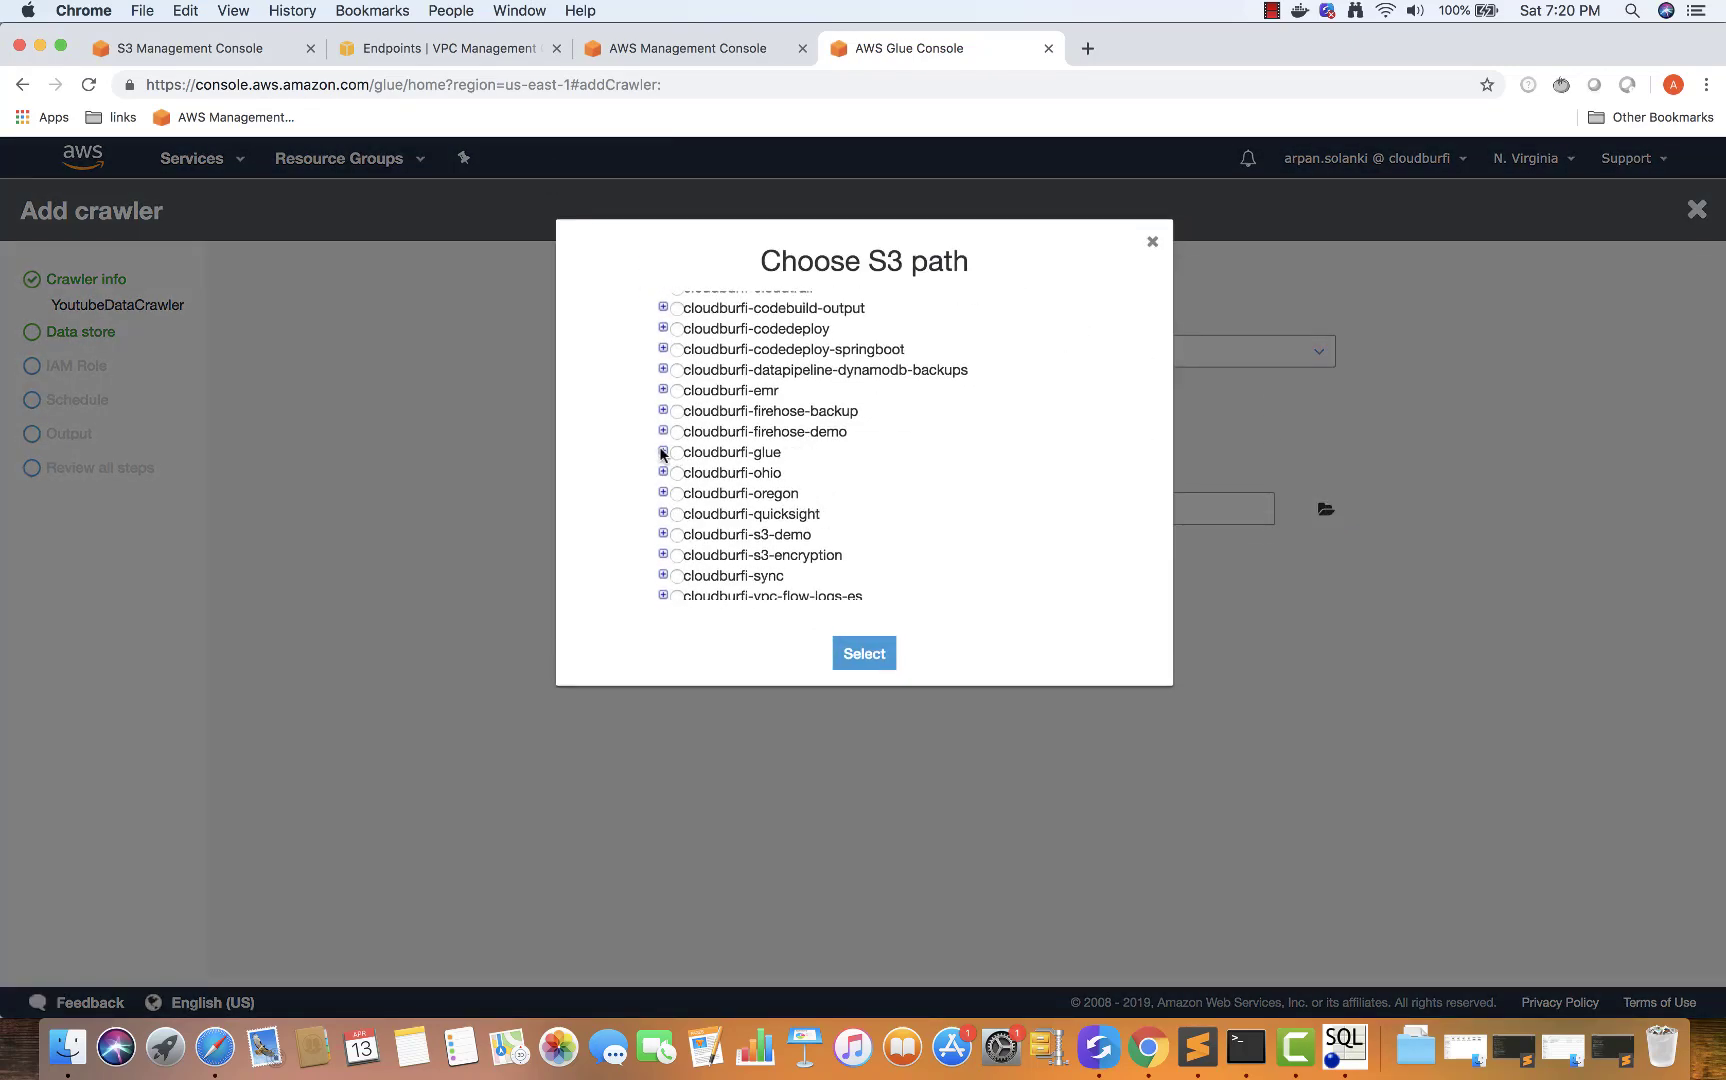
click(662, 452)
click(700, 475)
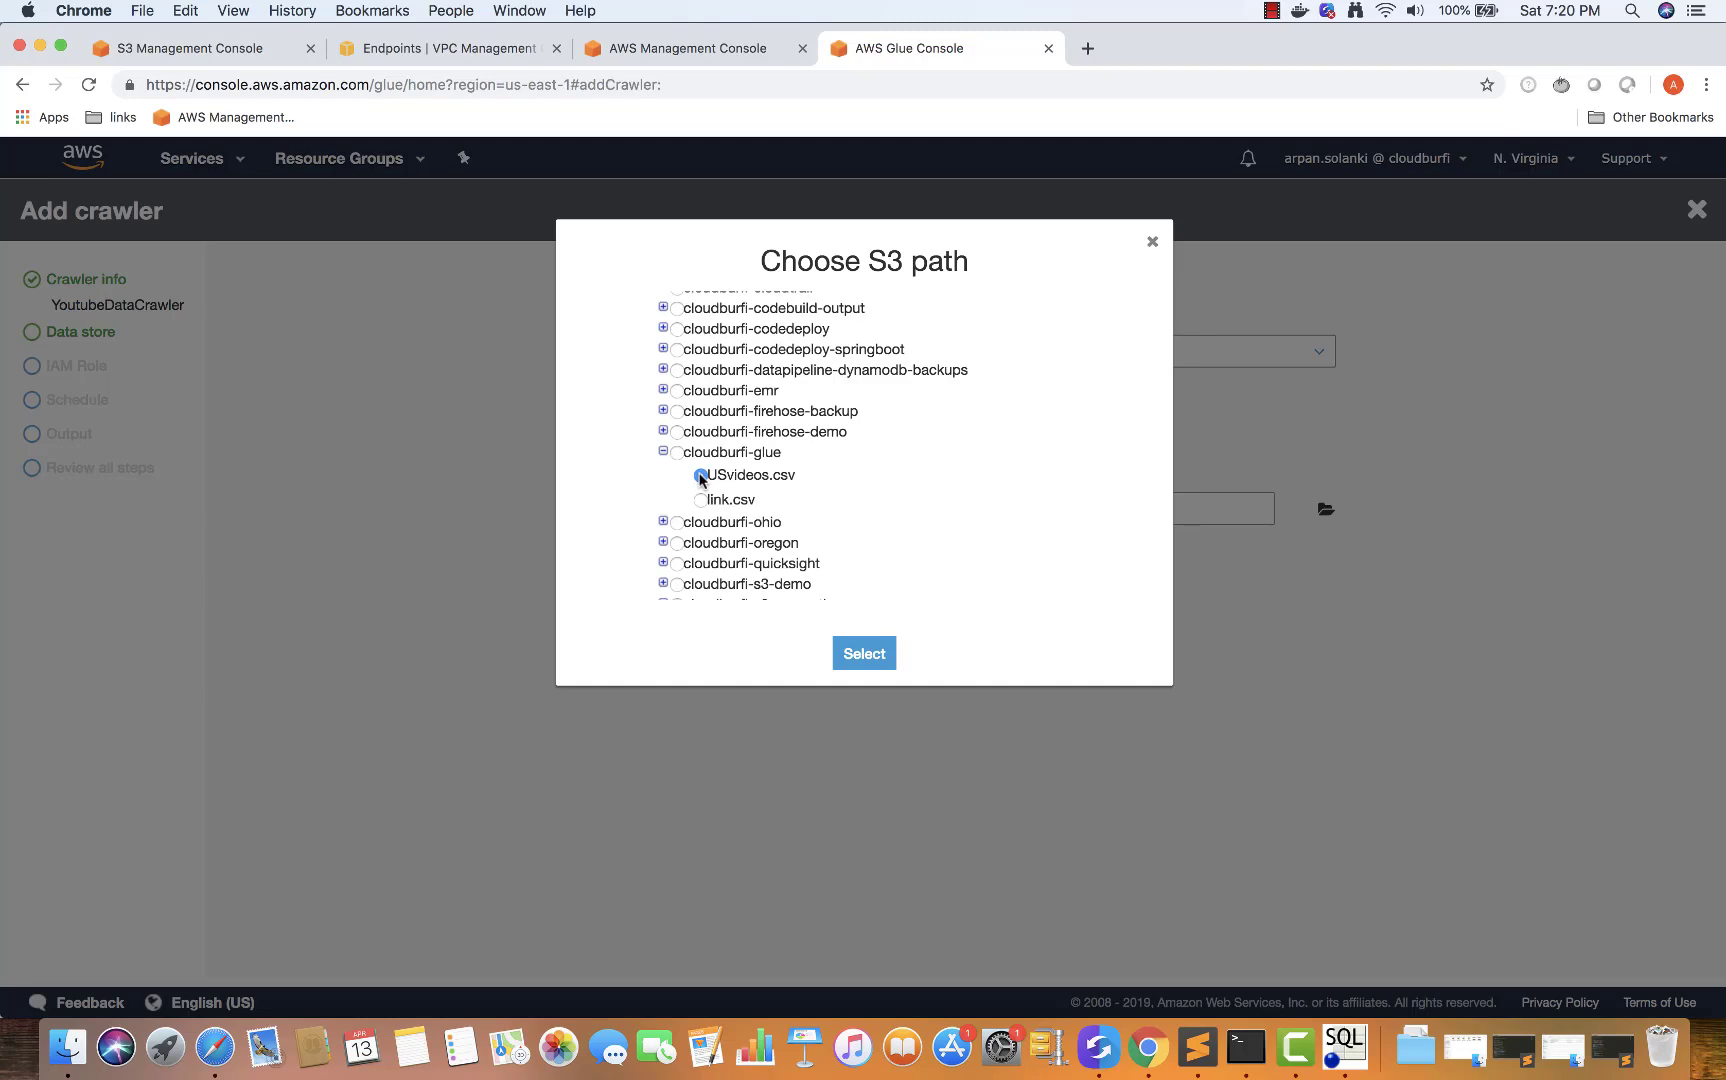
click(864, 656)
click(1007, 630)
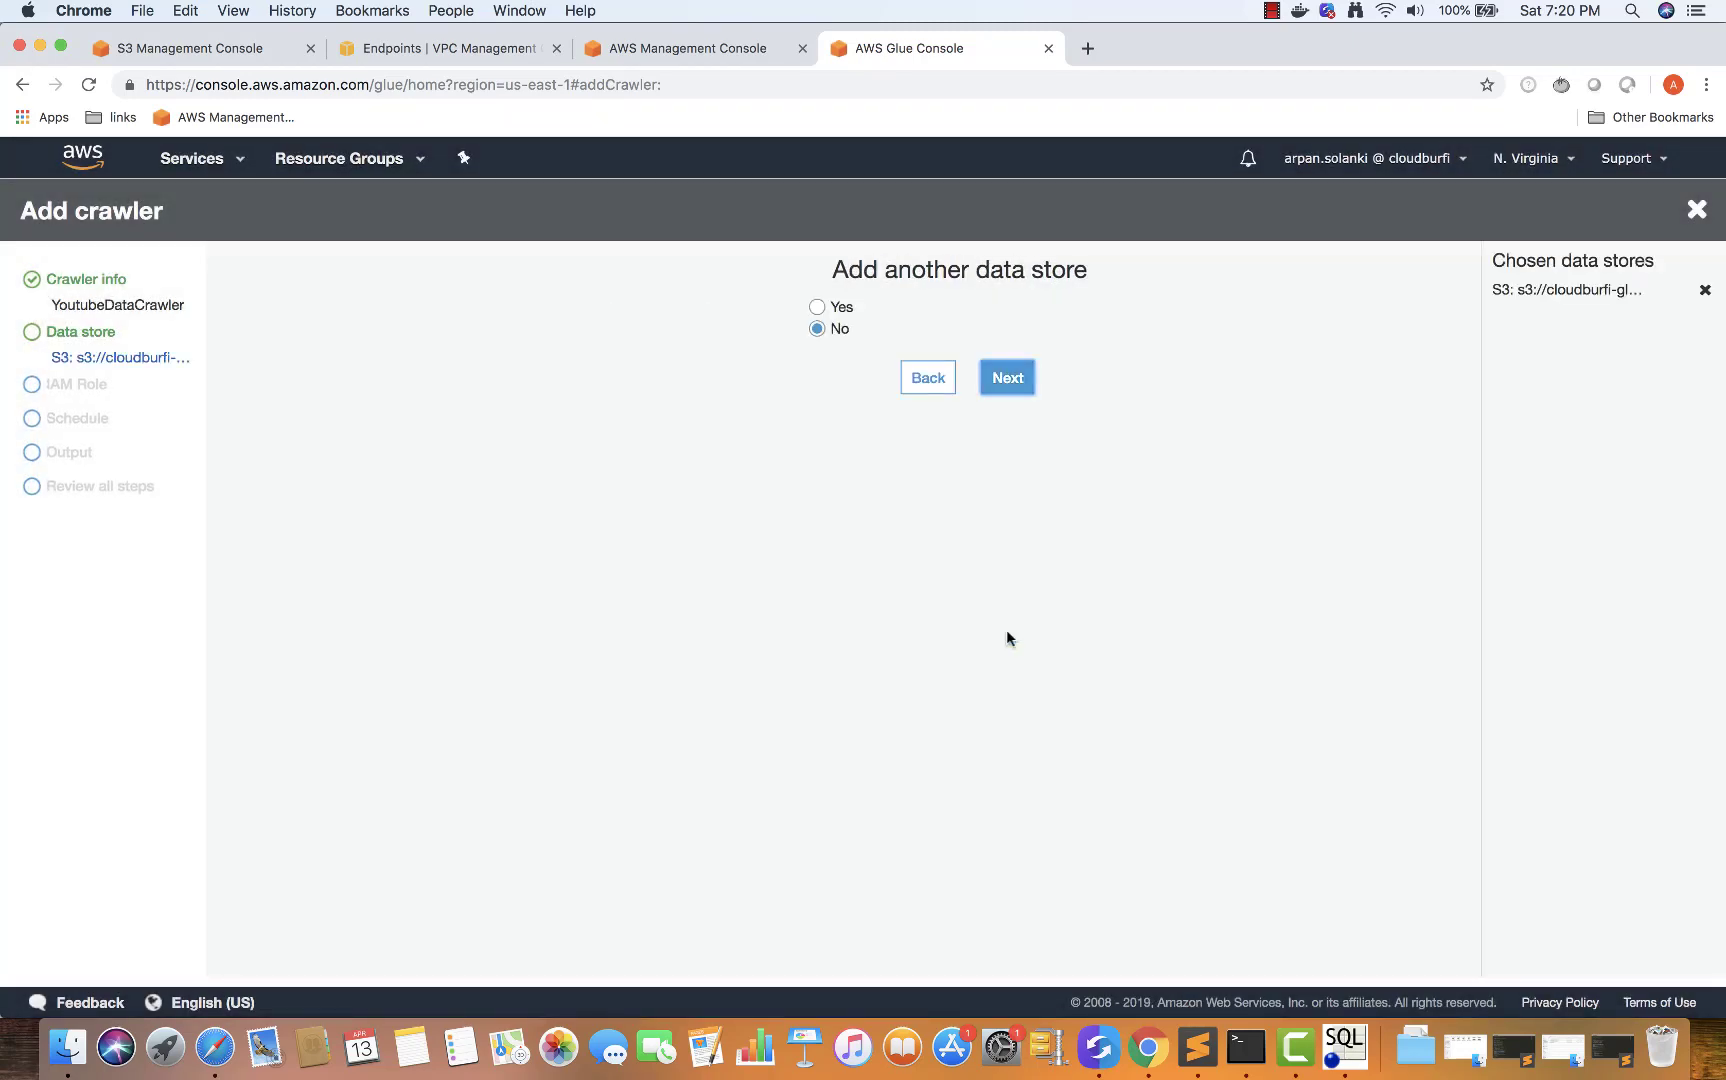
click(1006, 376)
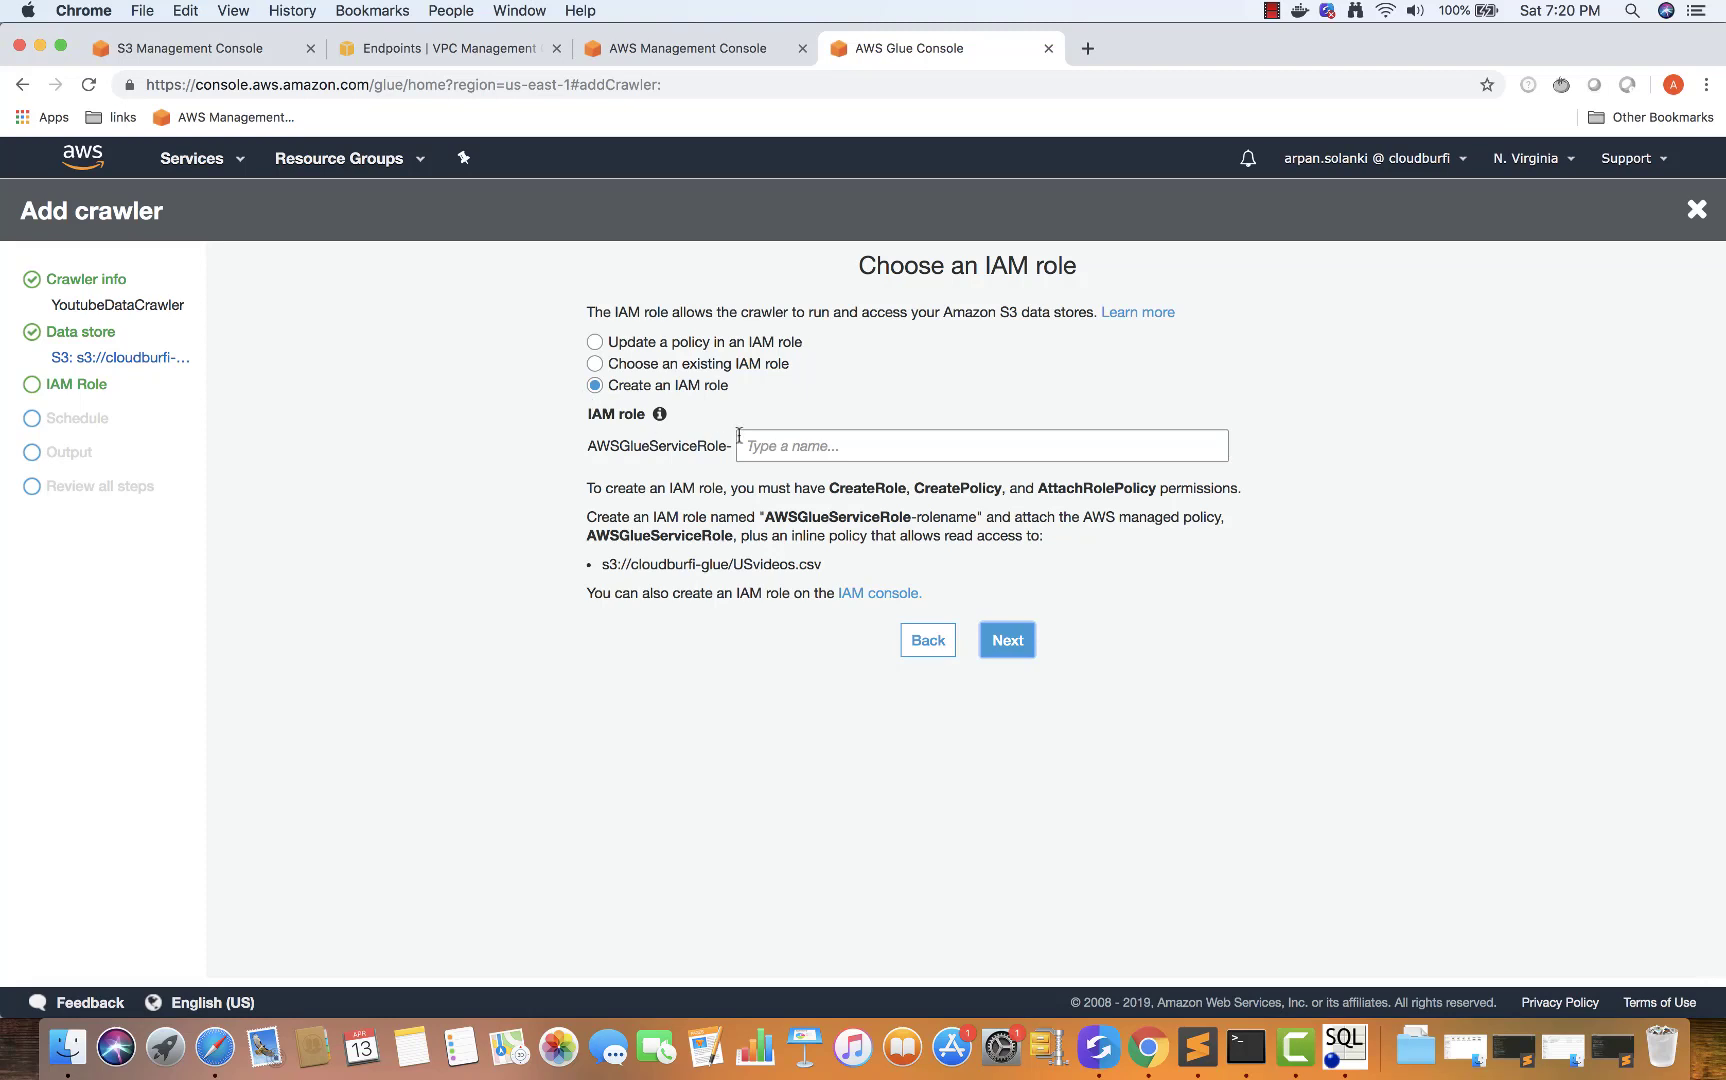
Assign the existing AWSGlueServiceRole as the crawler's IAM role and continue to scheduling
click(771, 447)
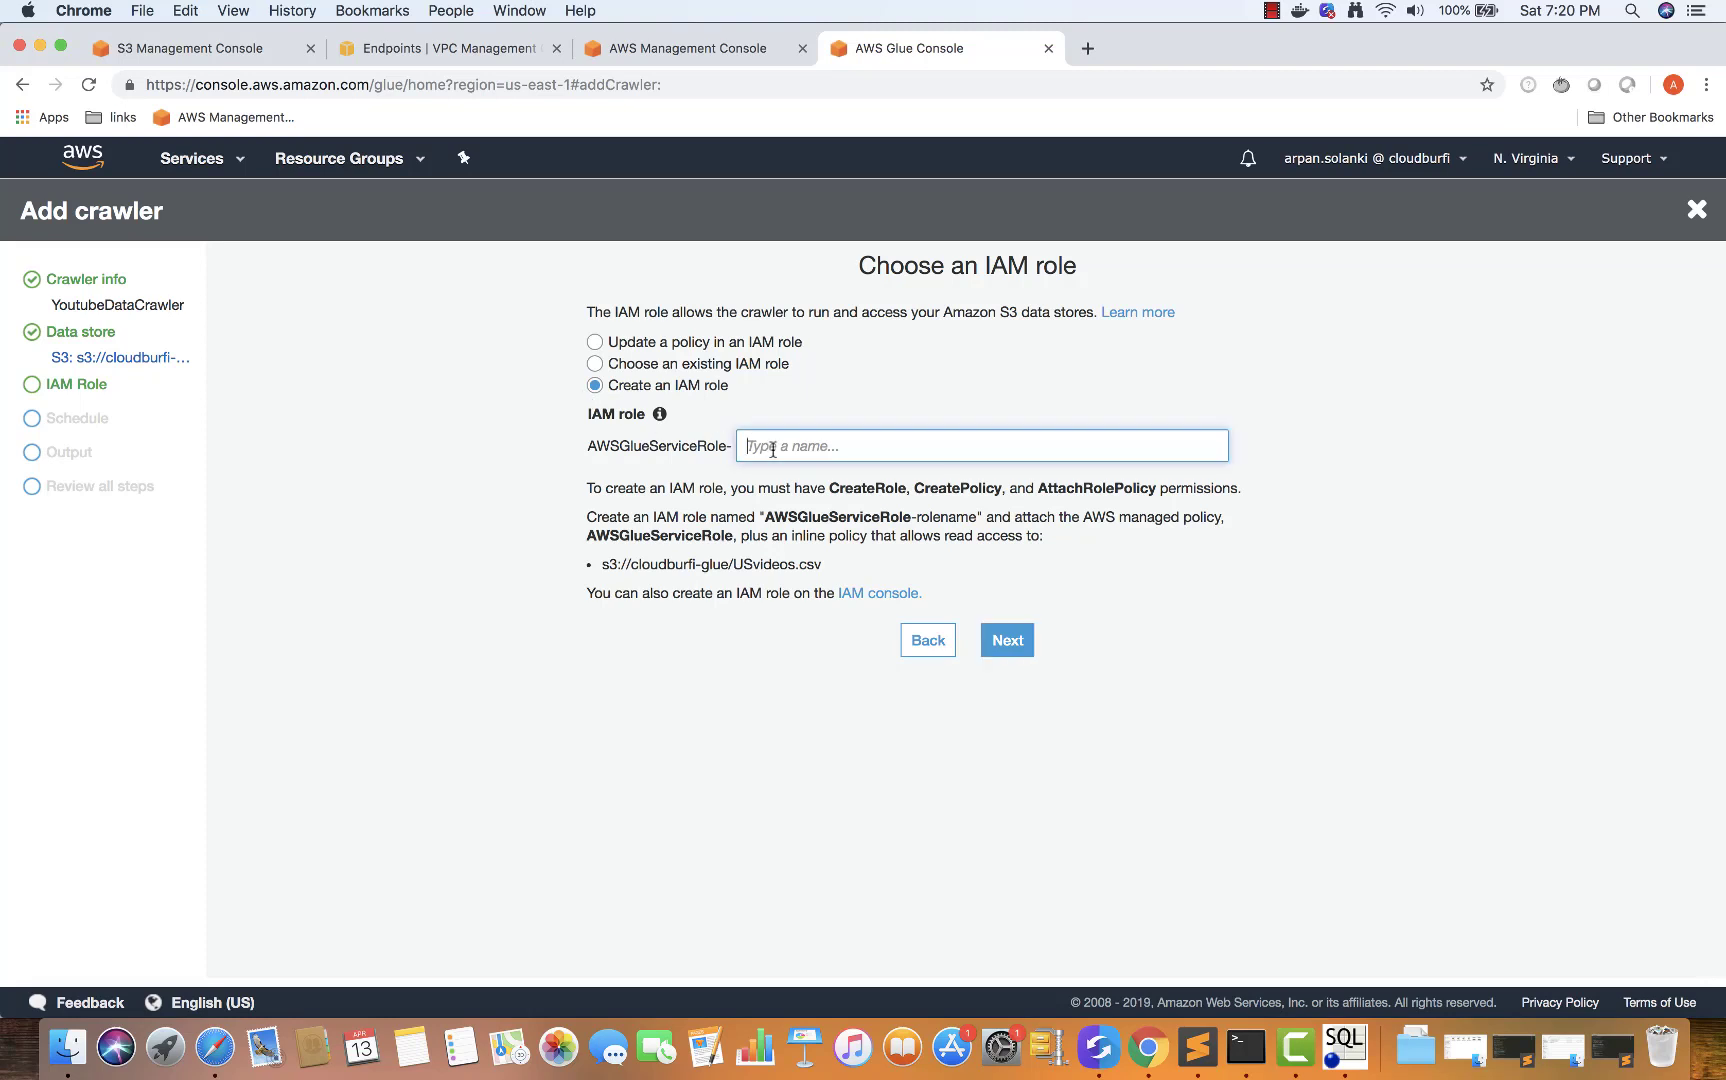
click(595, 364)
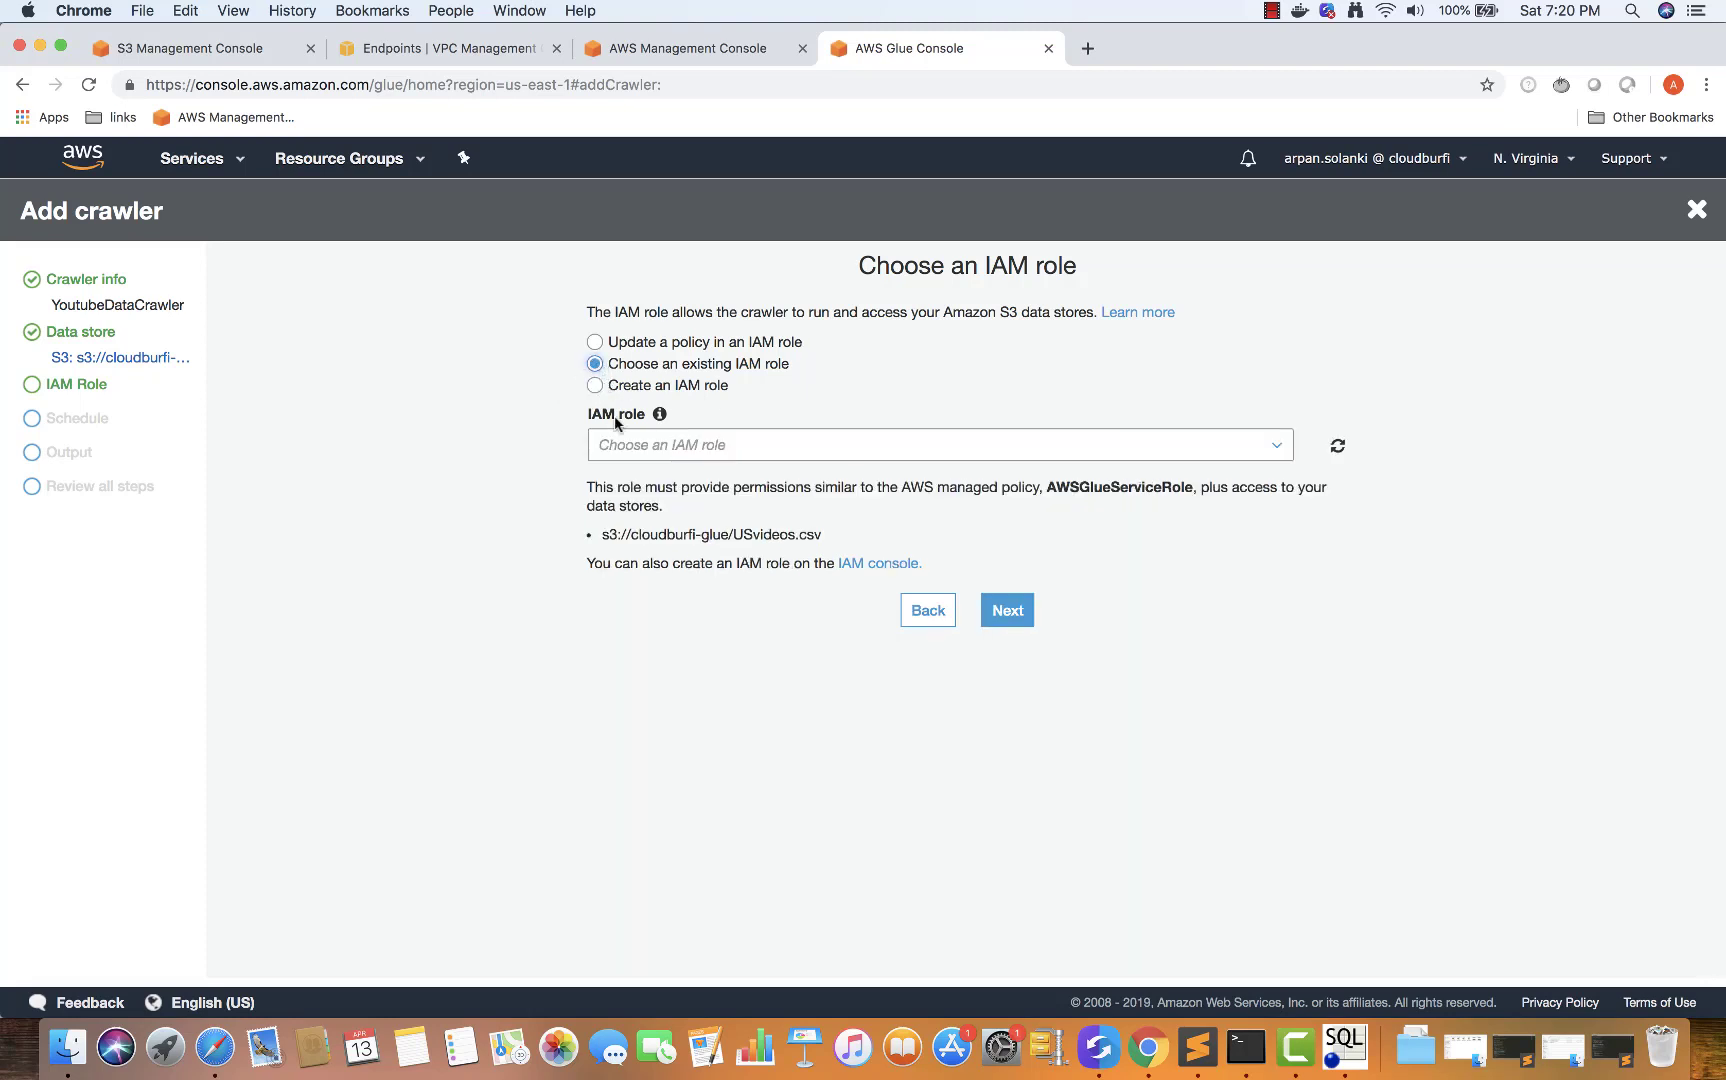
click(629, 447)
click(632, 481)
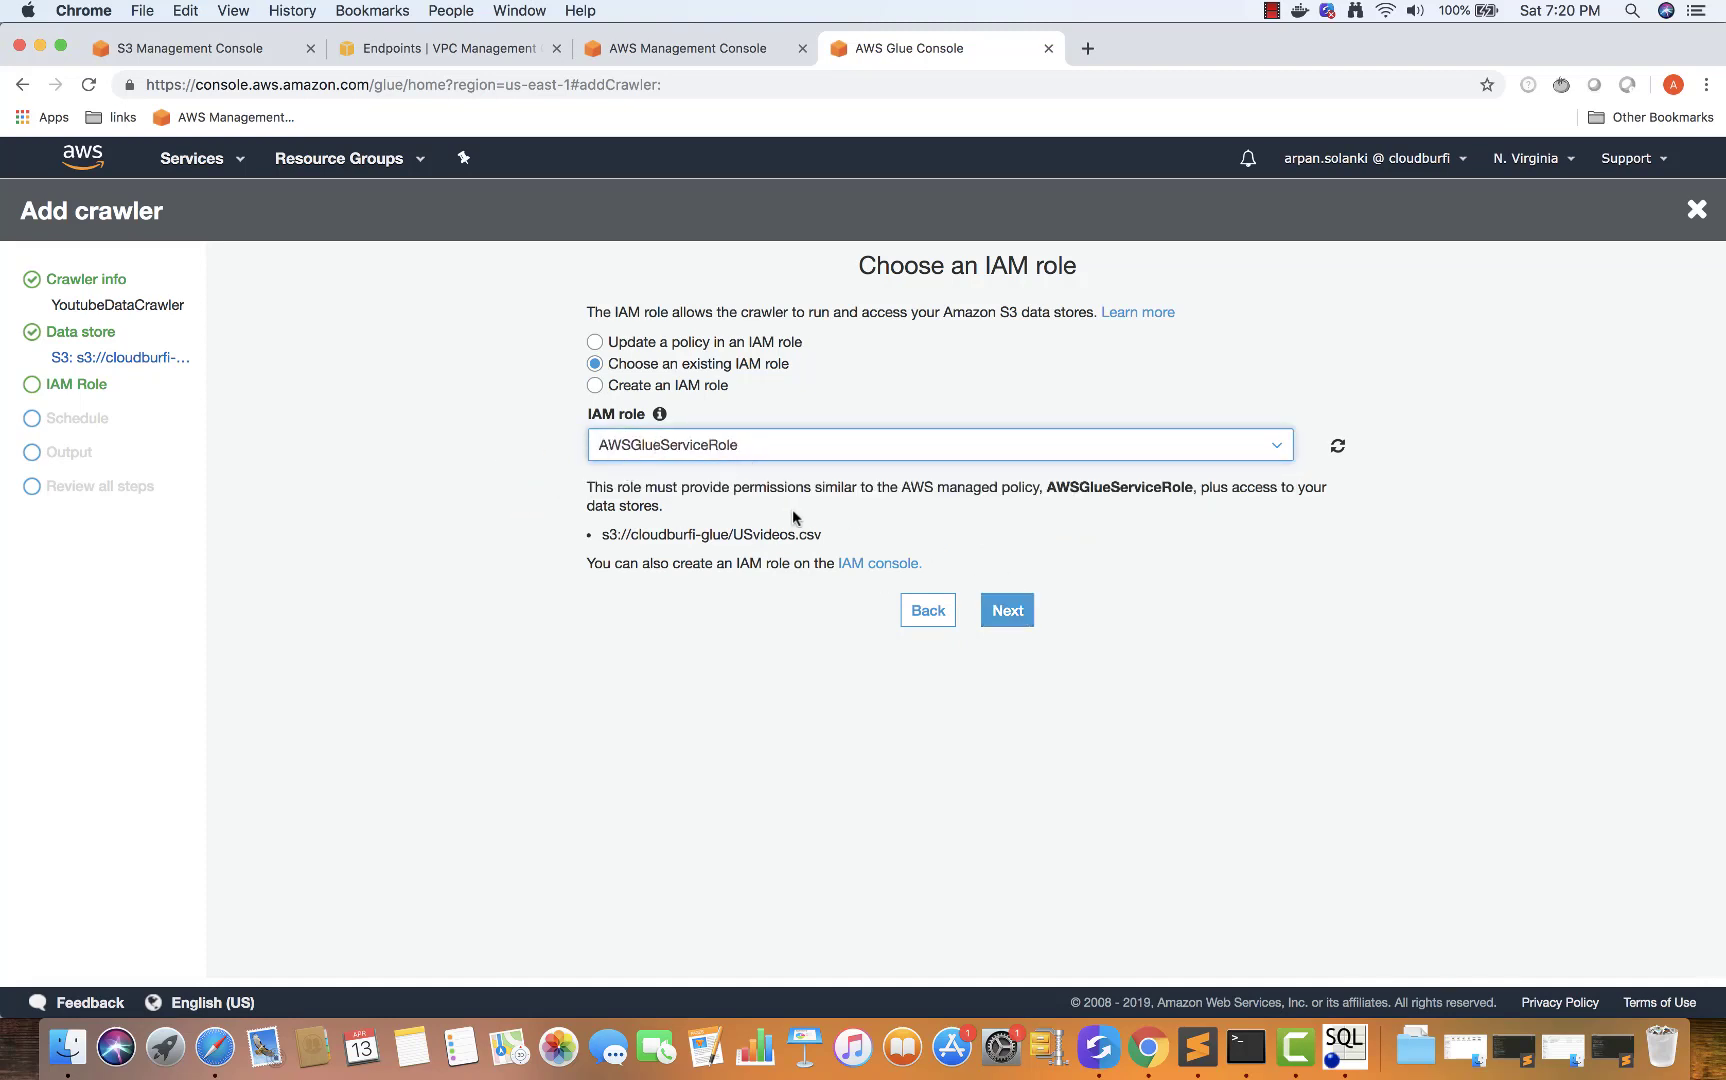
drag(836, 540, 601, 537)
click(604, 537)
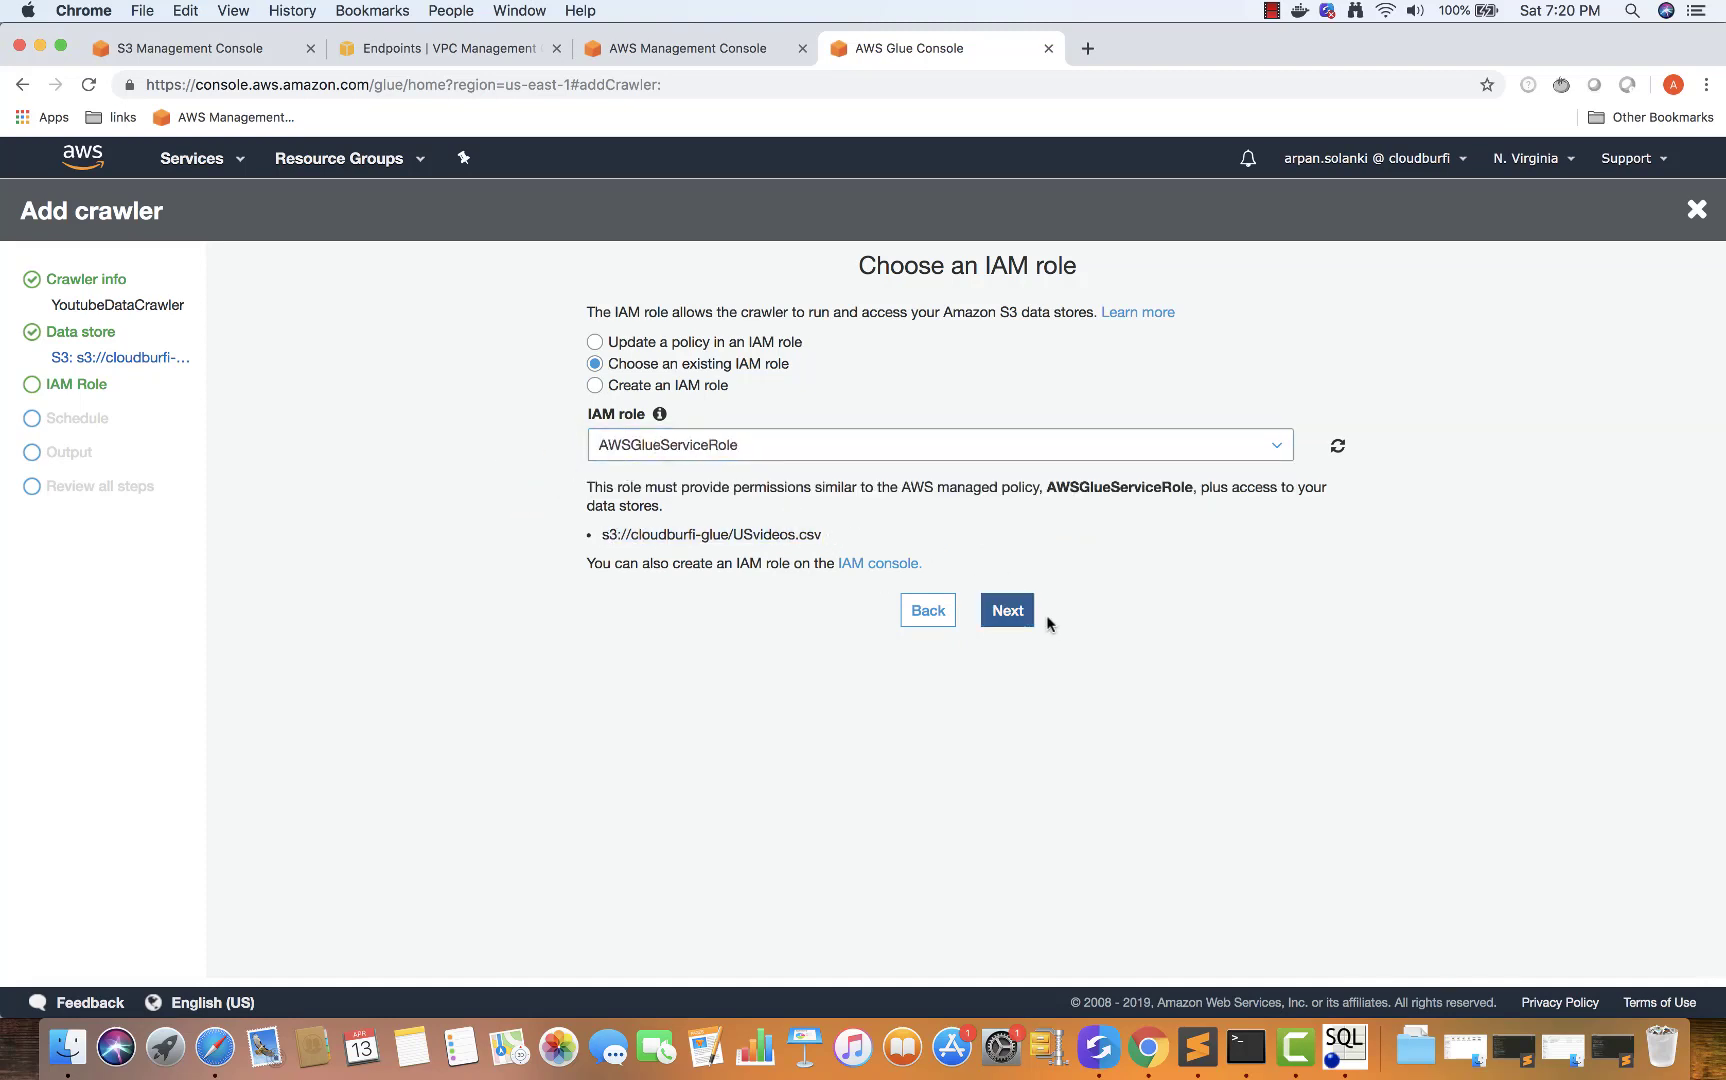
click(1008, 610)
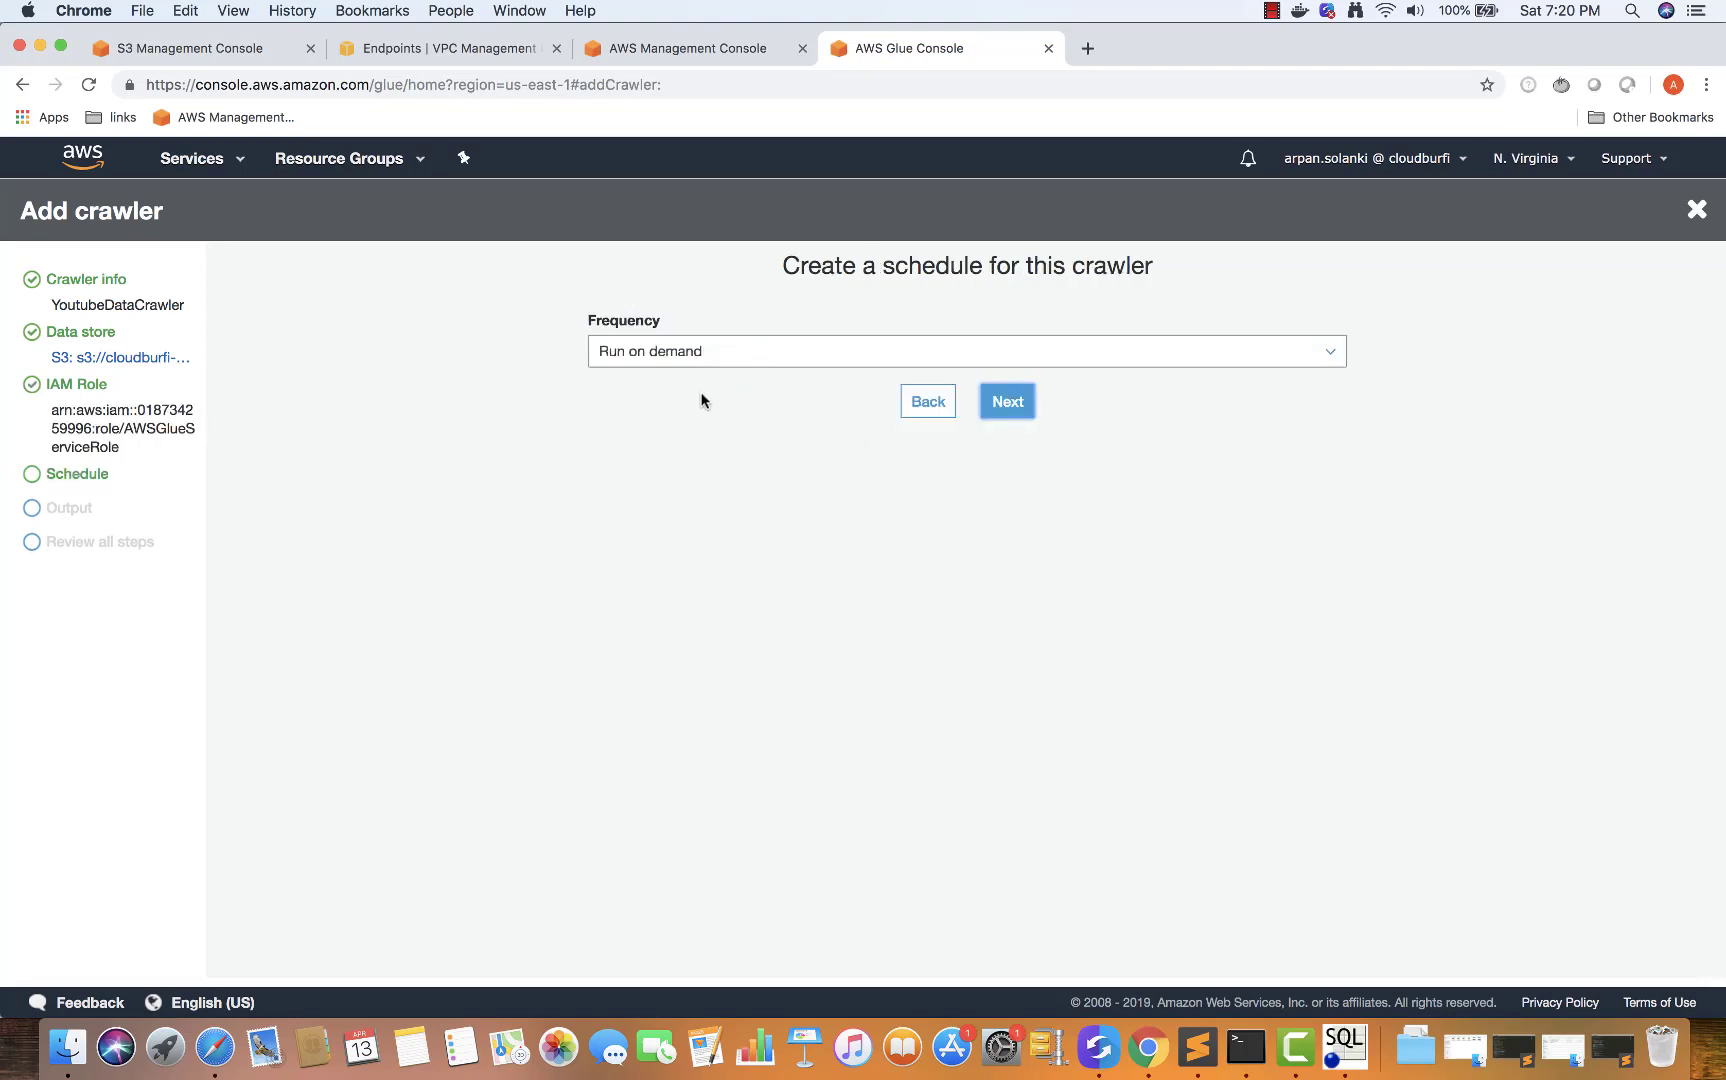
Keep the crawler frequency at Run on demand and proceed to the output settings
click(714, 351)
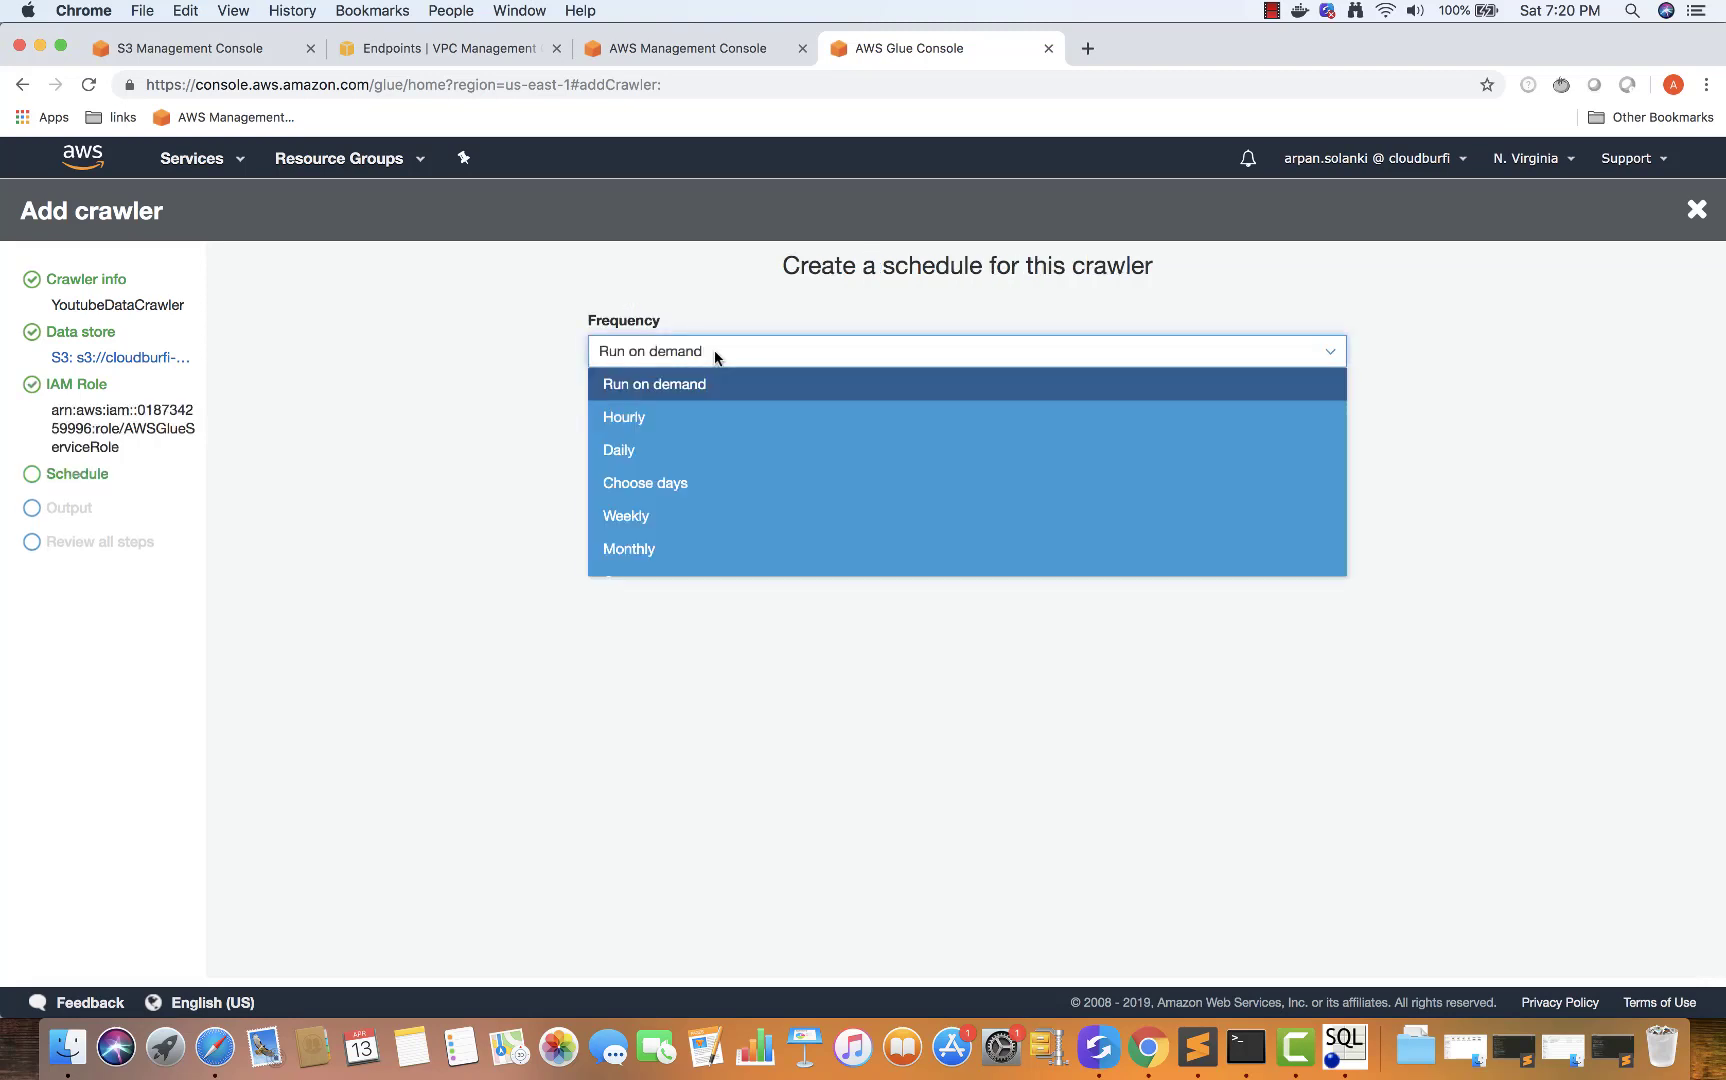
click(533, 374)
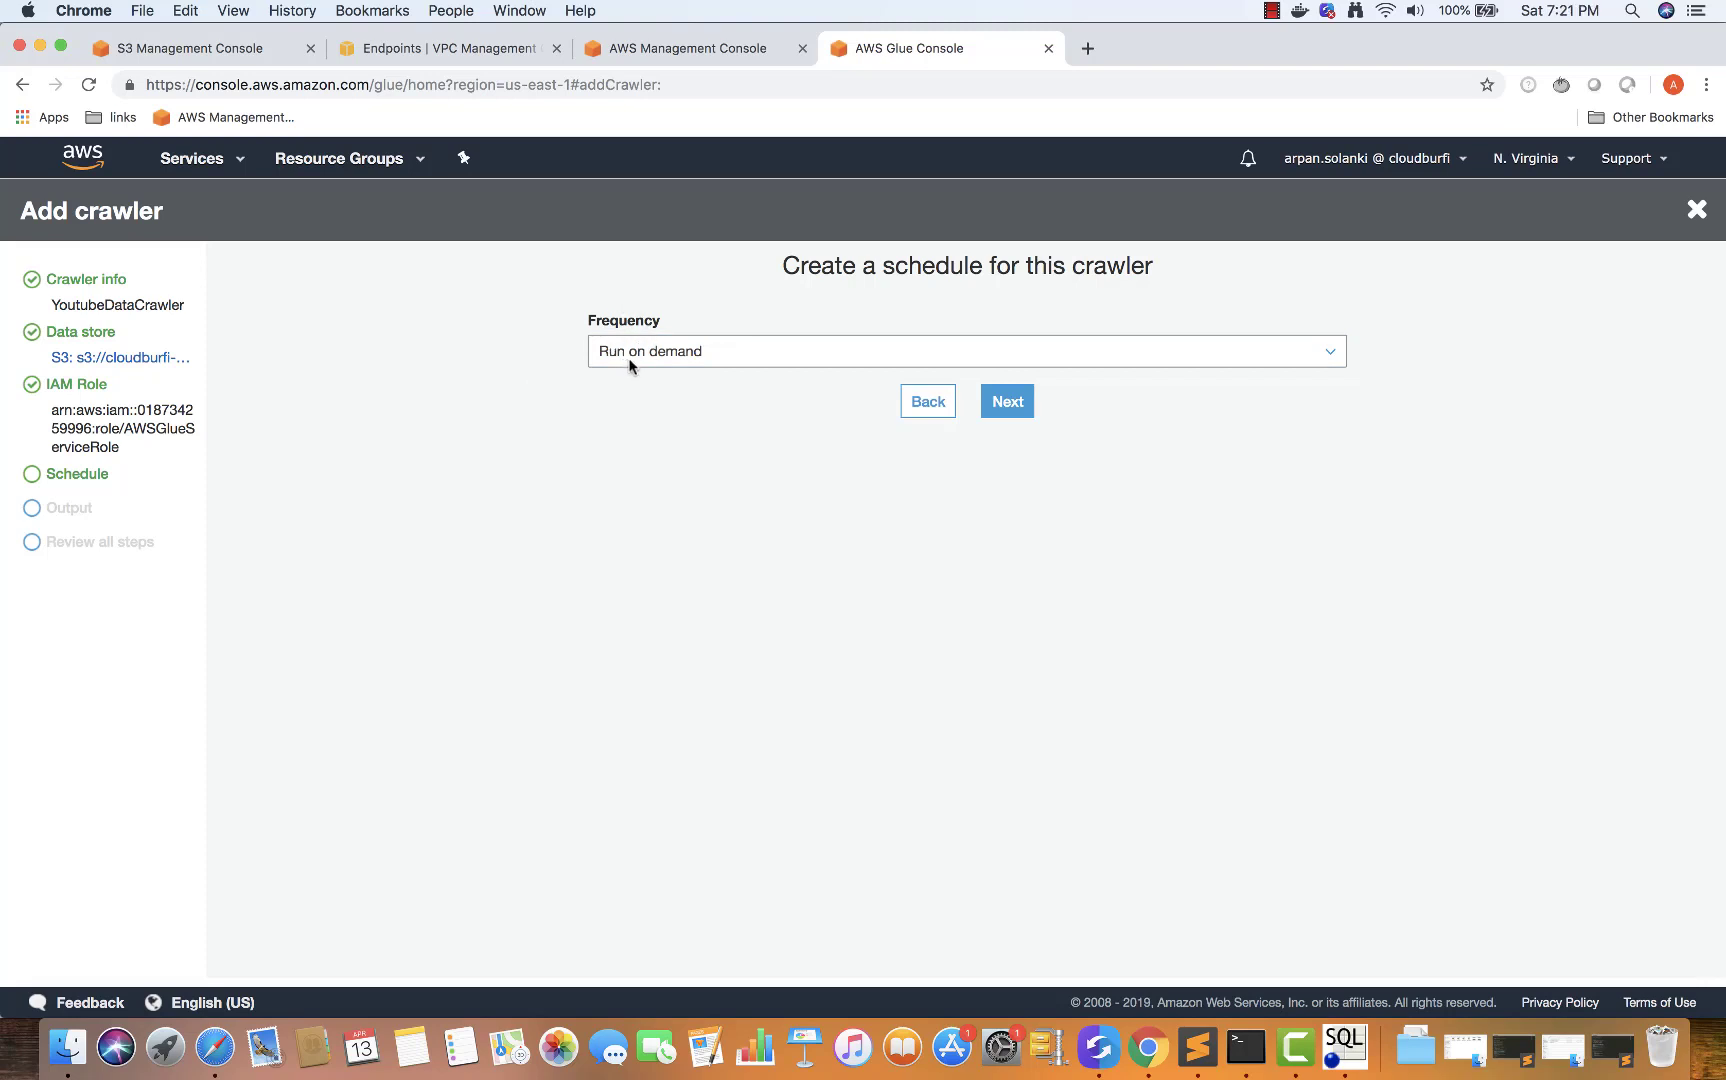
click(1007, 413)
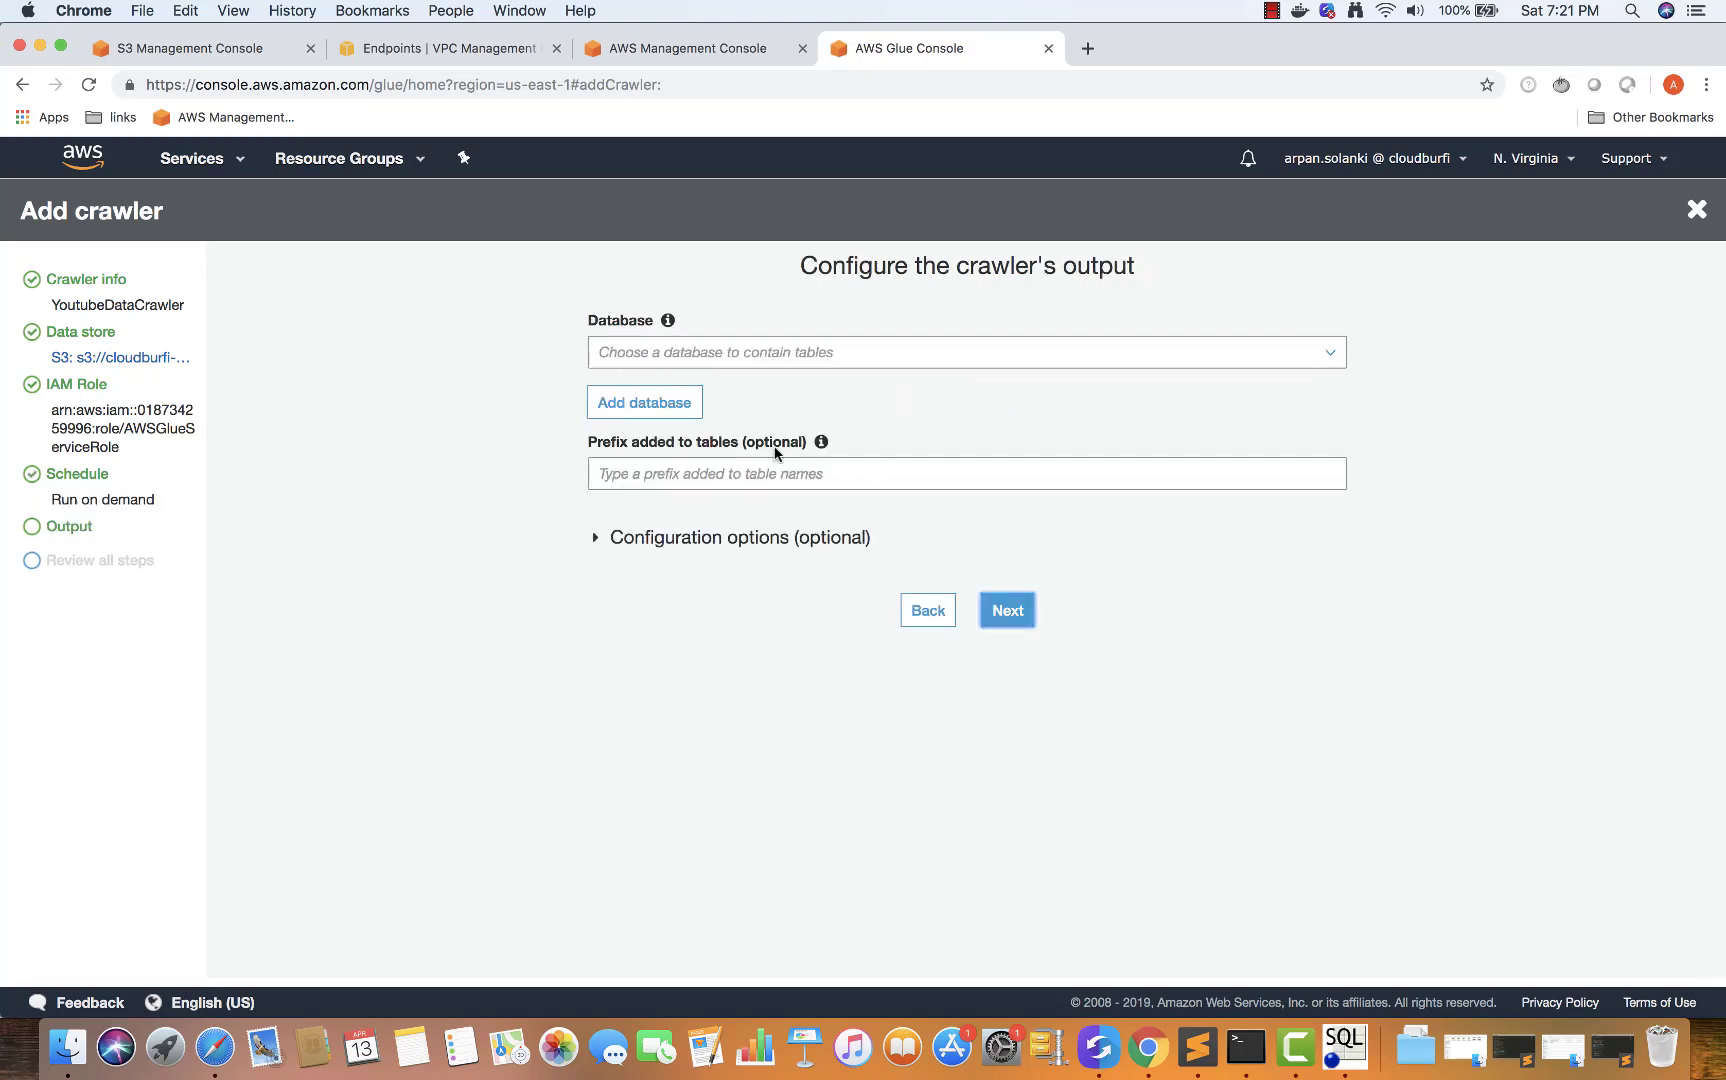
Create a new output database named 'youtube' and advance to the crawler review page
click(693, 351)
click(471, 448)
click(620, 401)
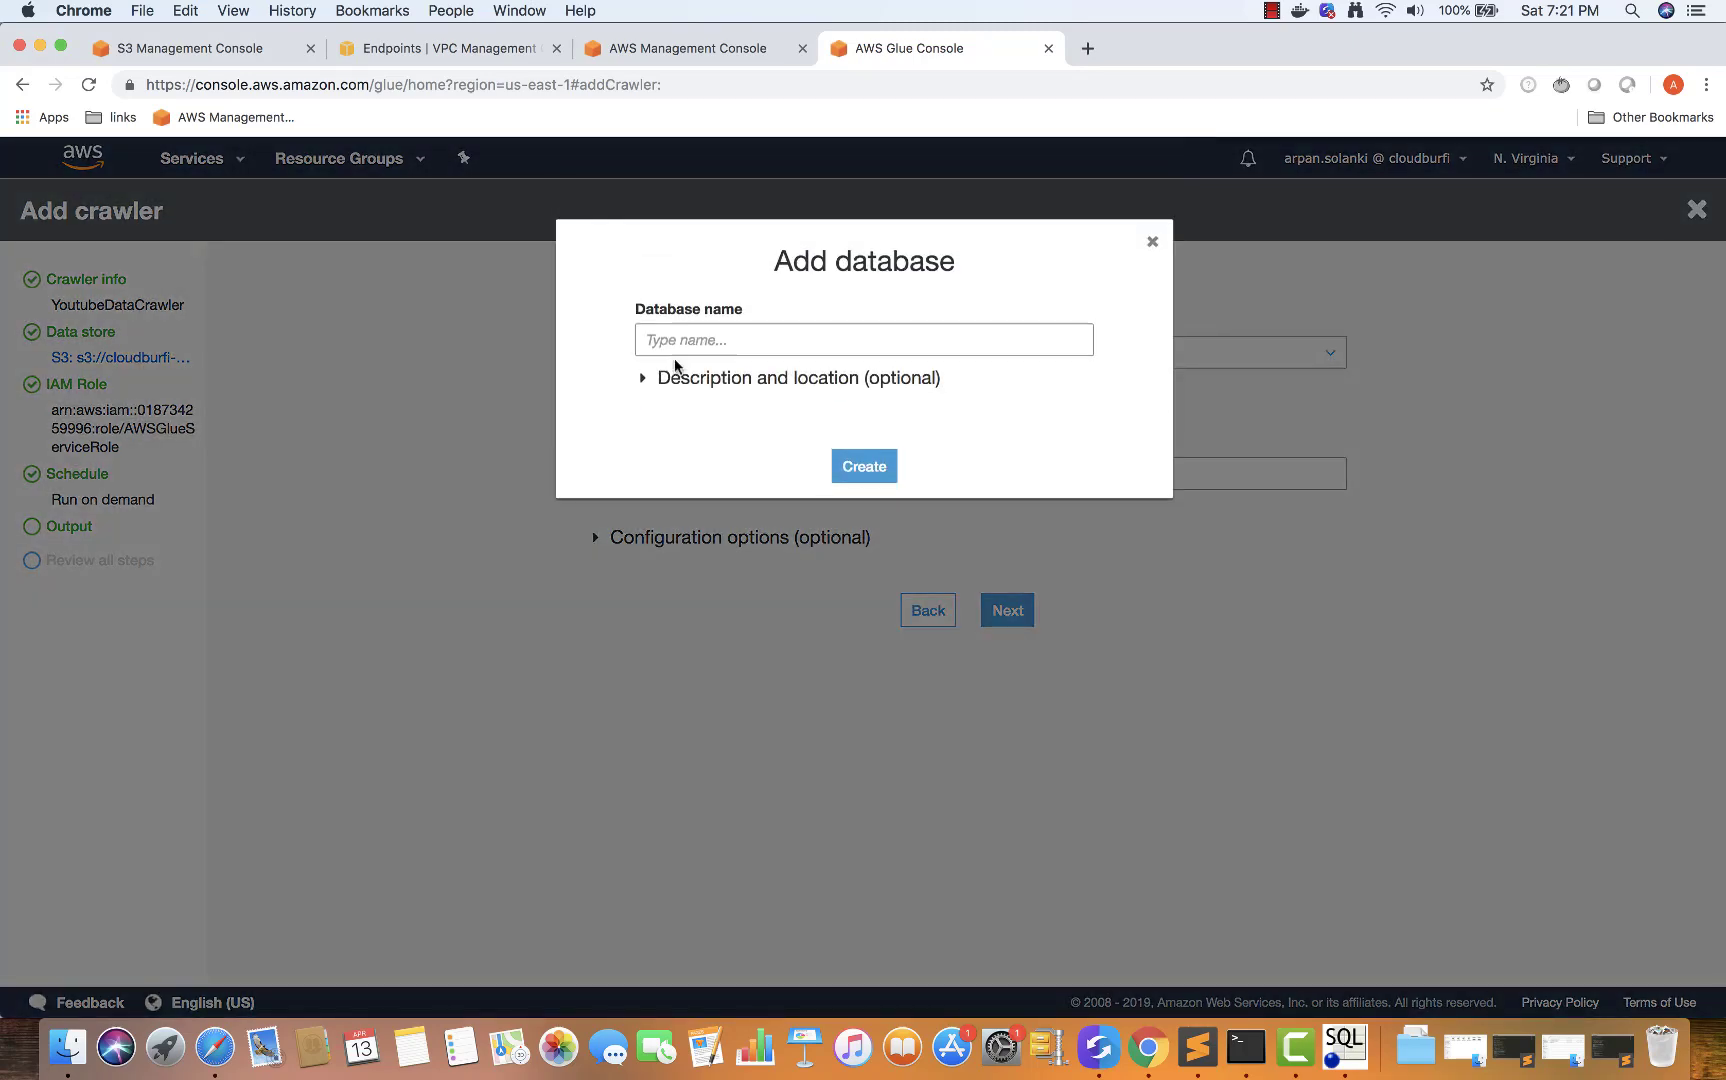
text(youtube)
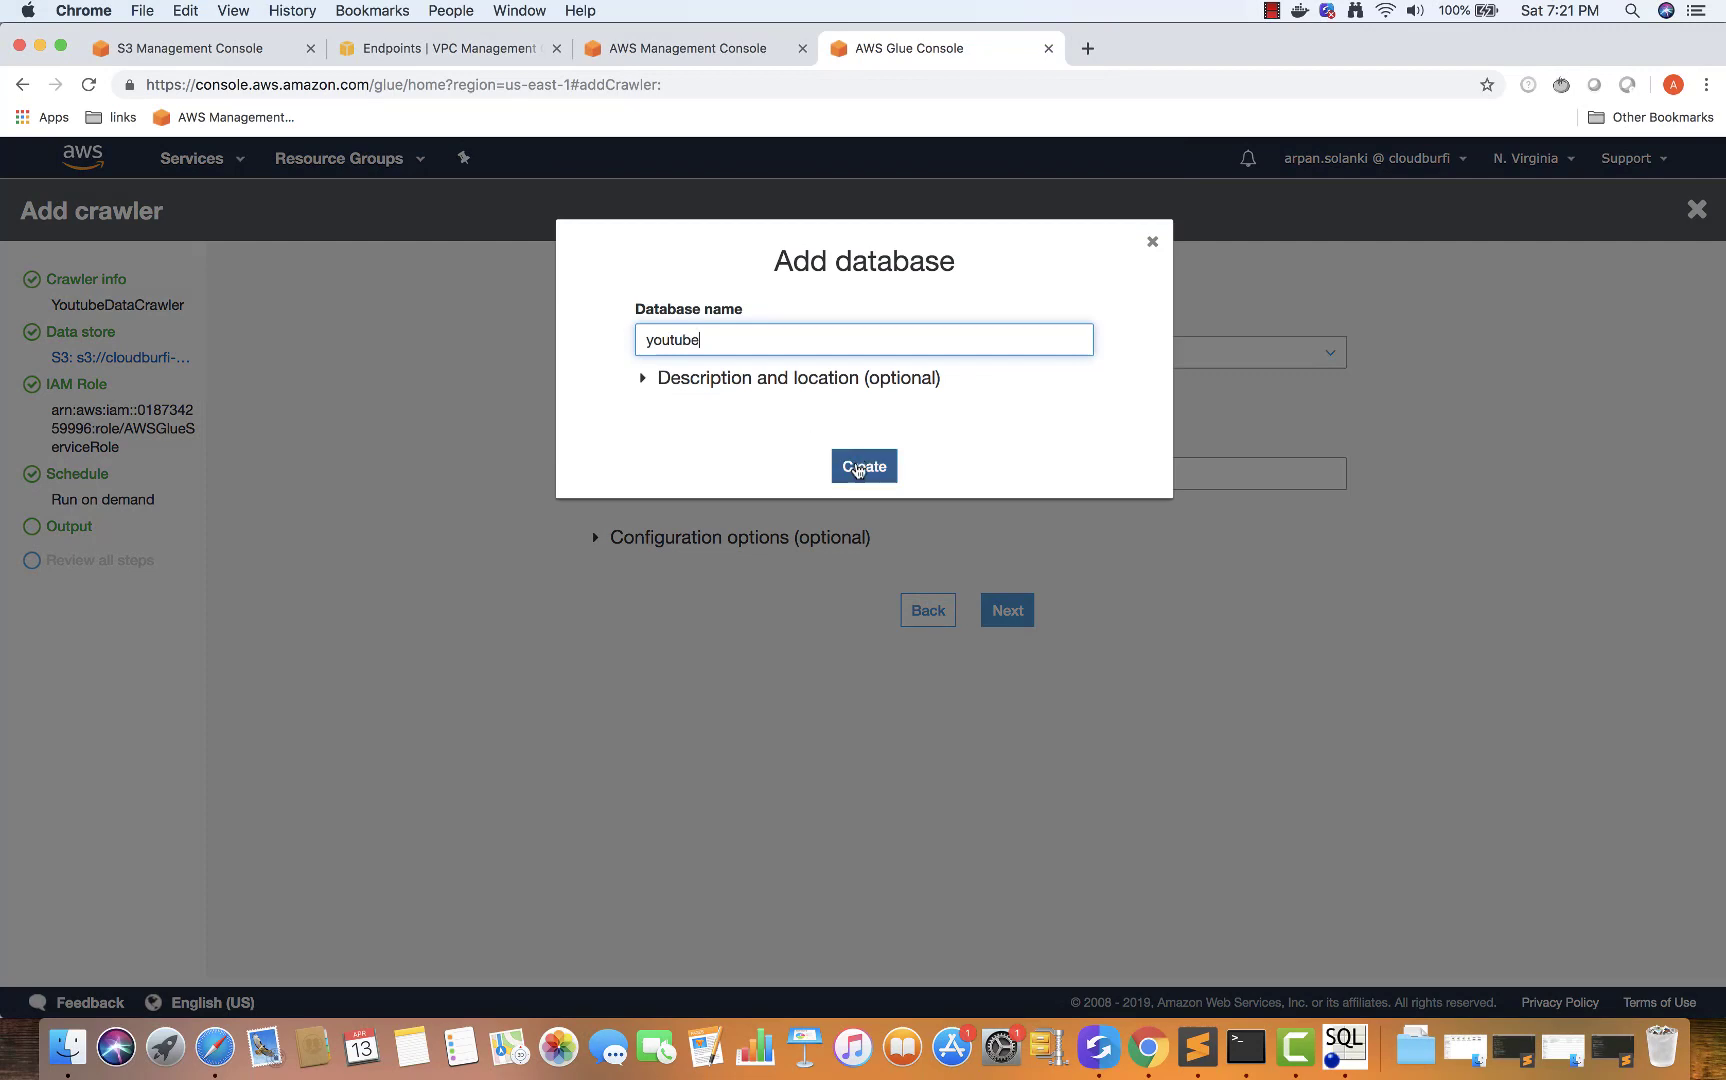
click(860, 466)
click(628, 475)
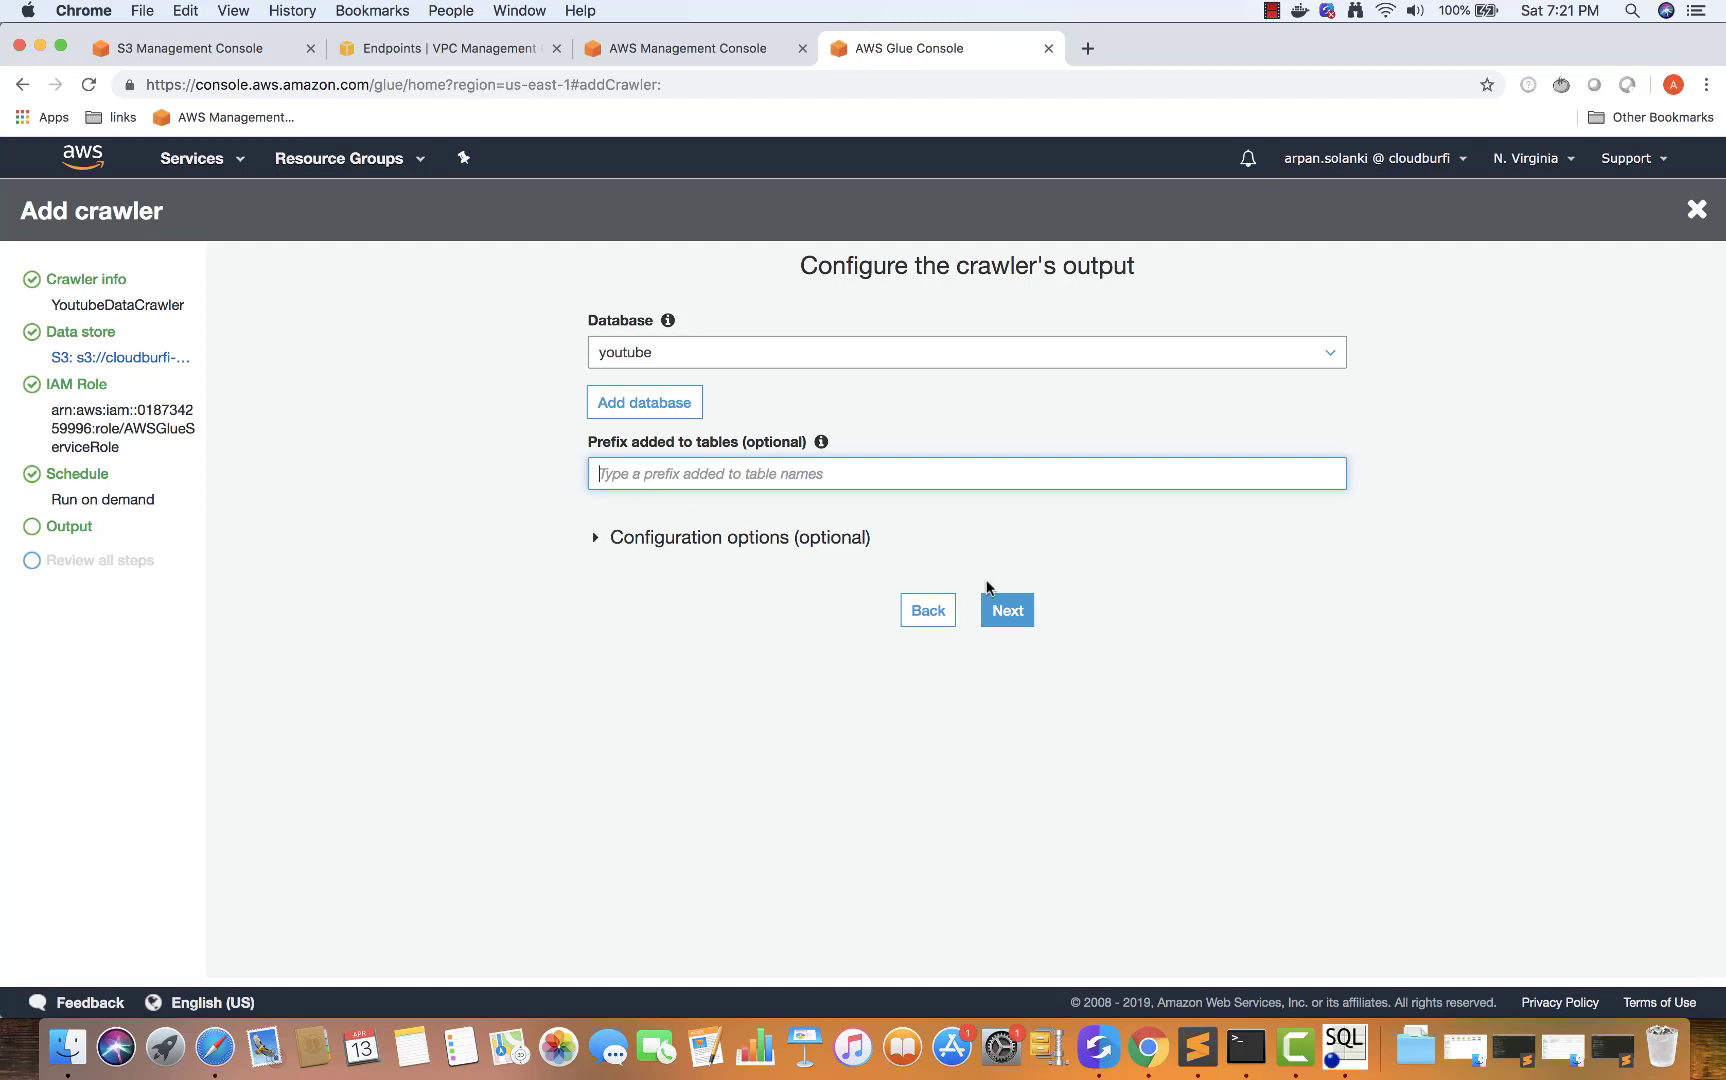
click(1003, 608)
scroll(862, 605, down, 2)
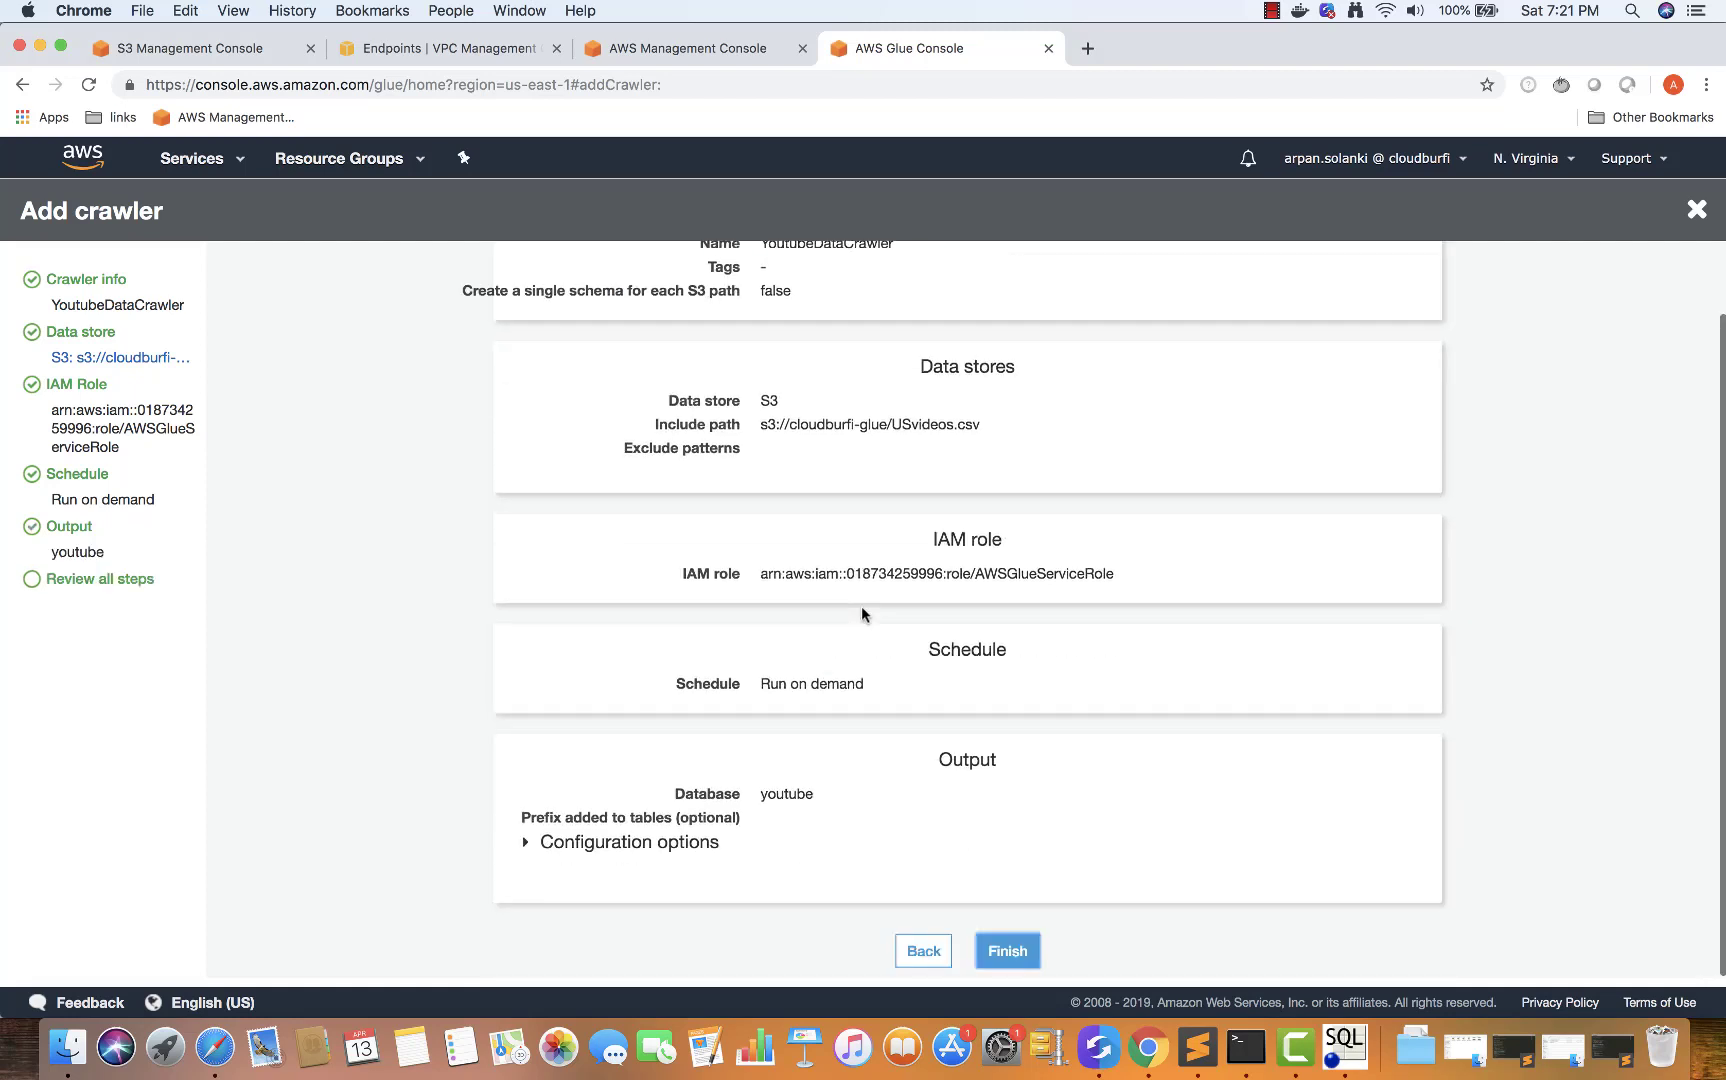
Check the USvideos.csv include path and youtube output, expand configuration options, and finish YoutubeDataCrawler
scroll(894, 850, up, 2)
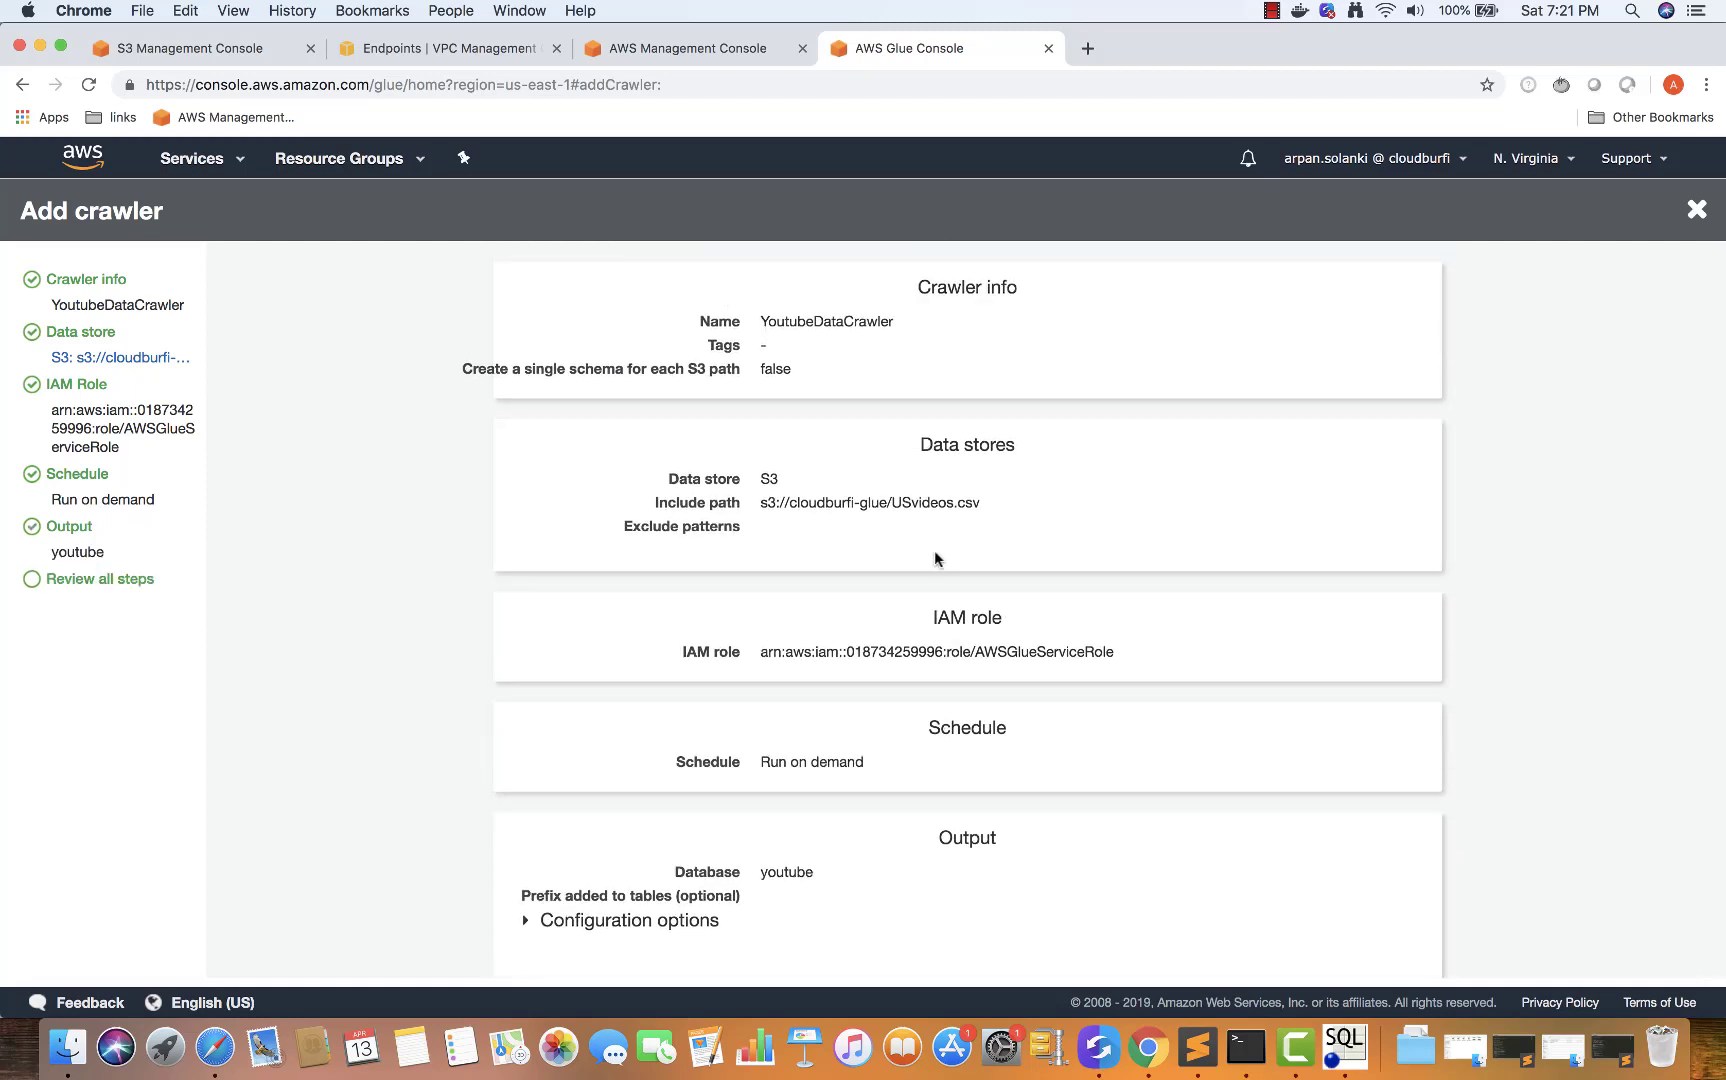
drag(982, 505, 757, 506)
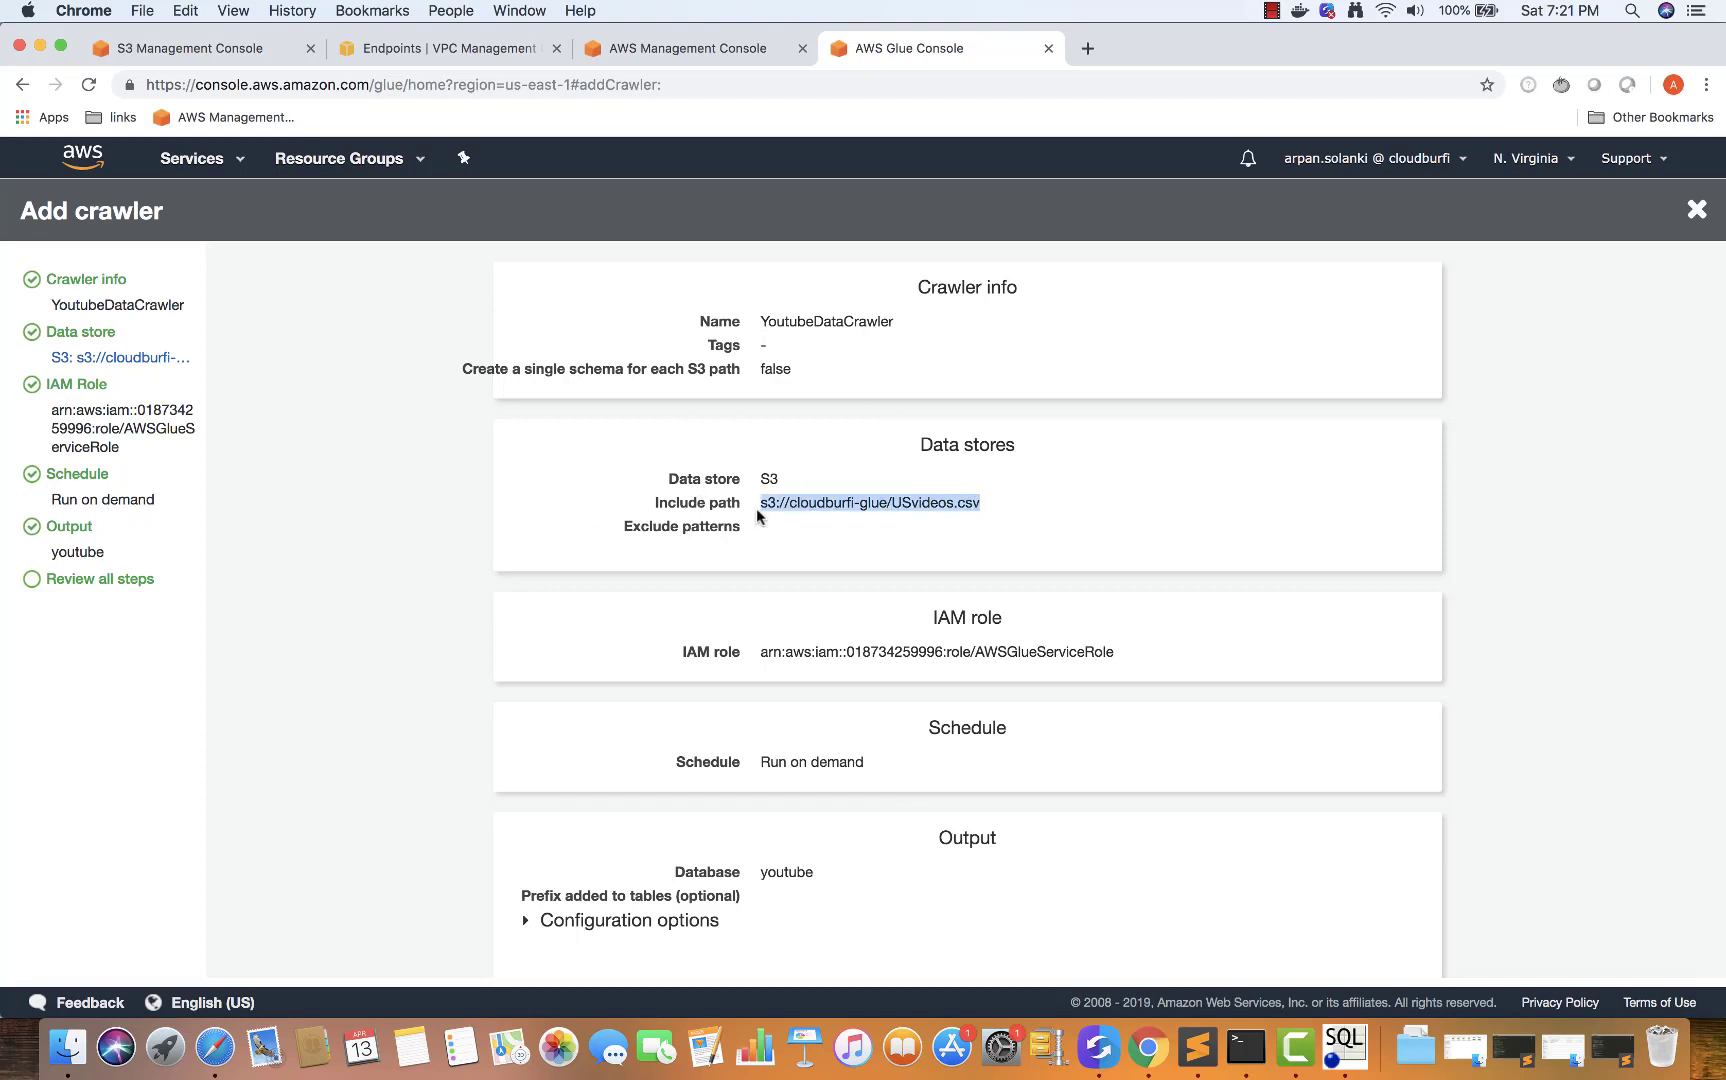
click(757, 506)
scroll(744, 662, down, 2)
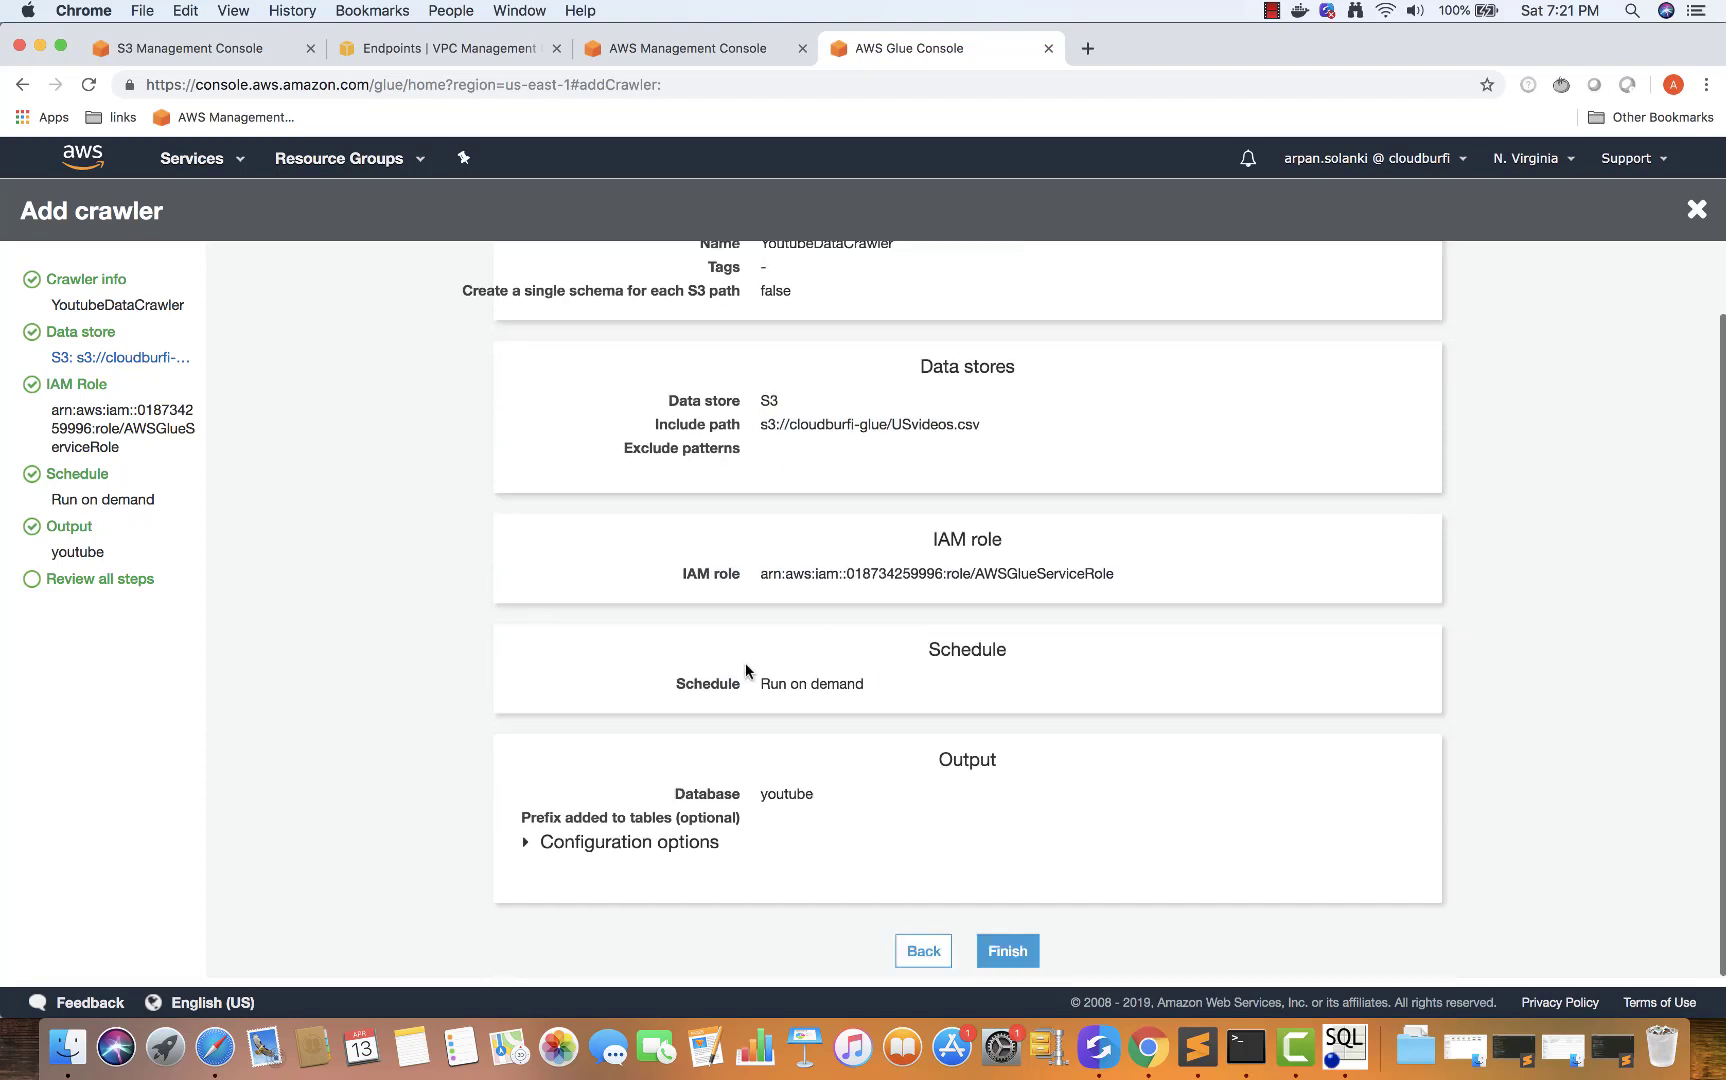
double_click(760, 793)
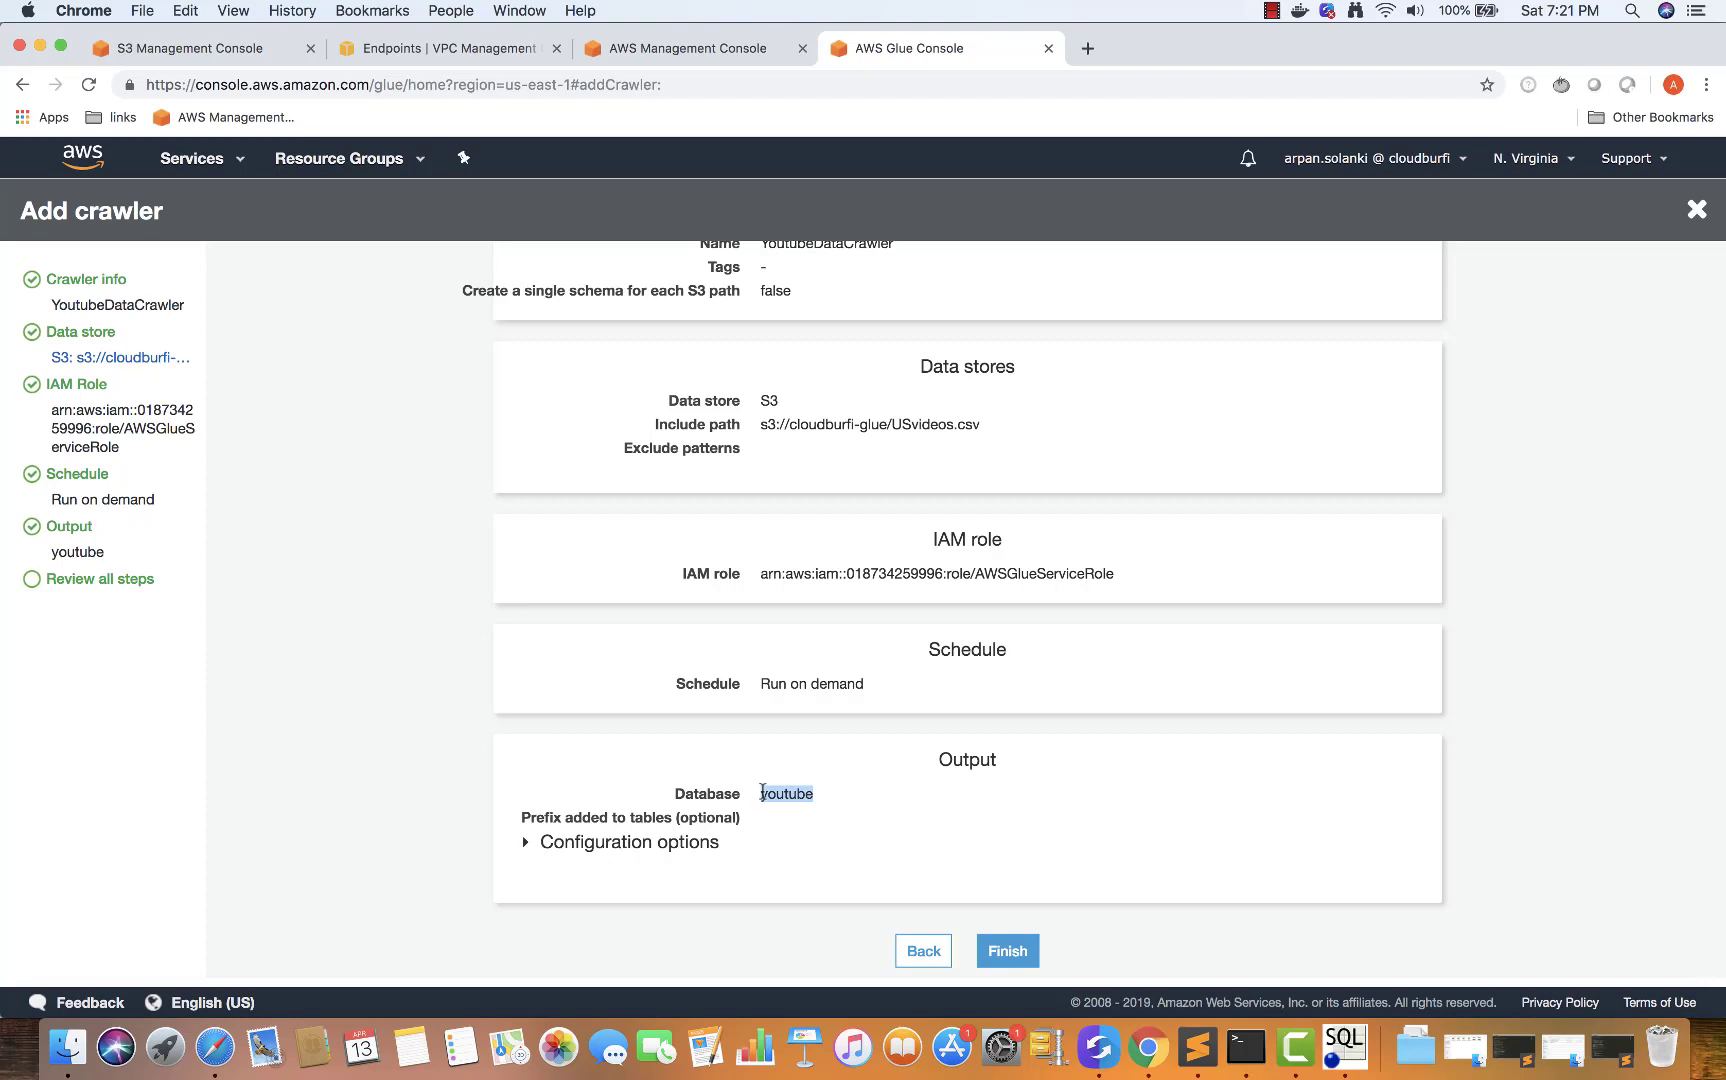
click(782, 842)
scroll(960, 860, down, 1)
scroll(960, 860, down, 1)
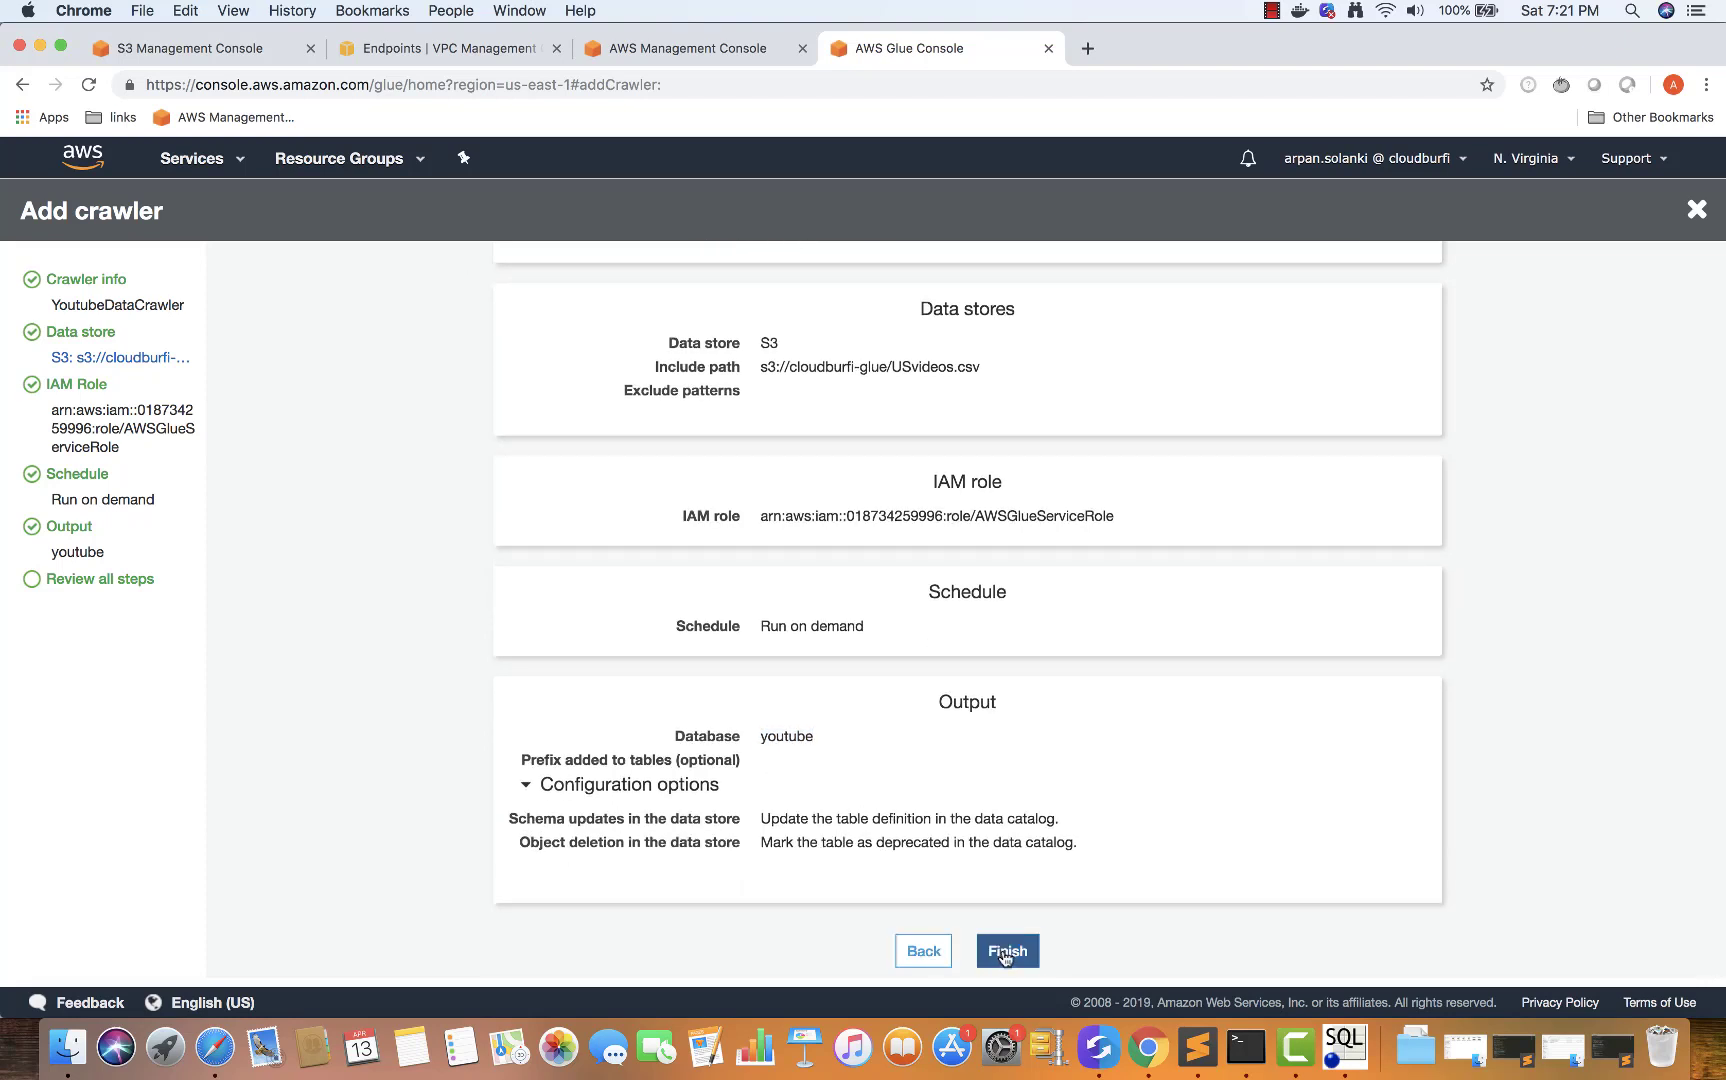
click(1003, 945)
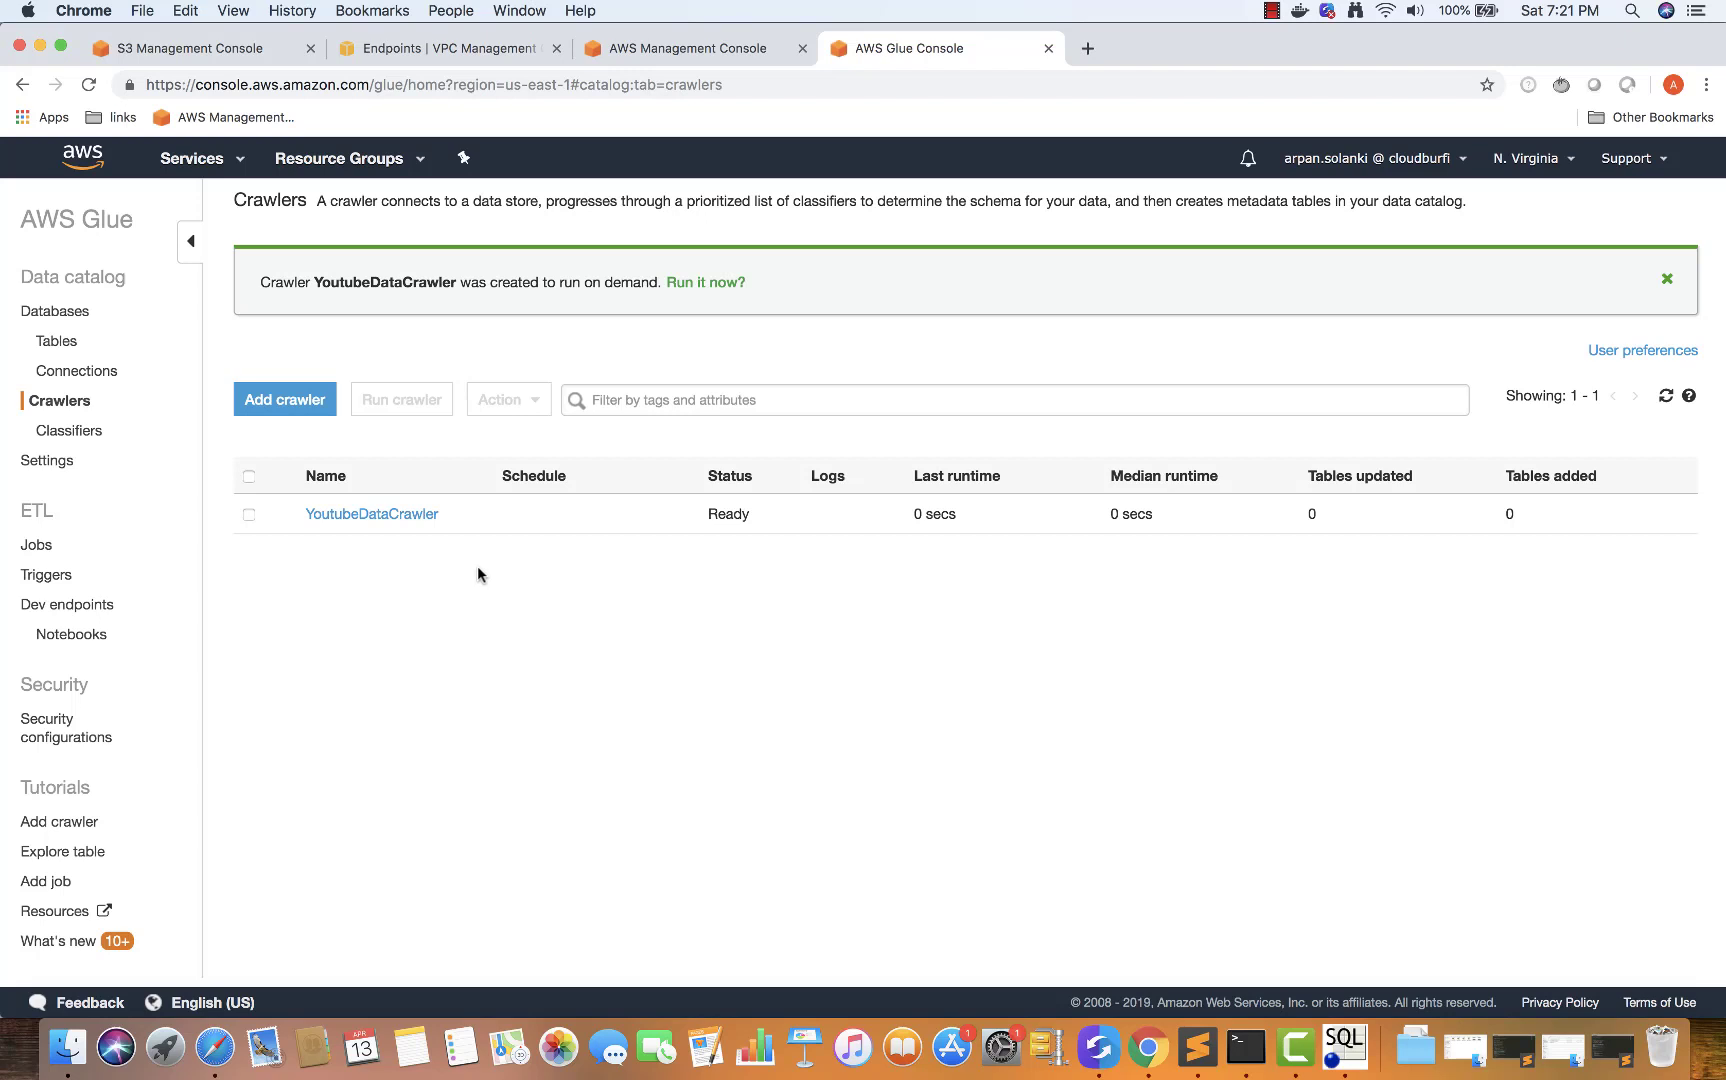
Select YoutubeDataCrawler and run it until it returns to Ready
click(249, 514)
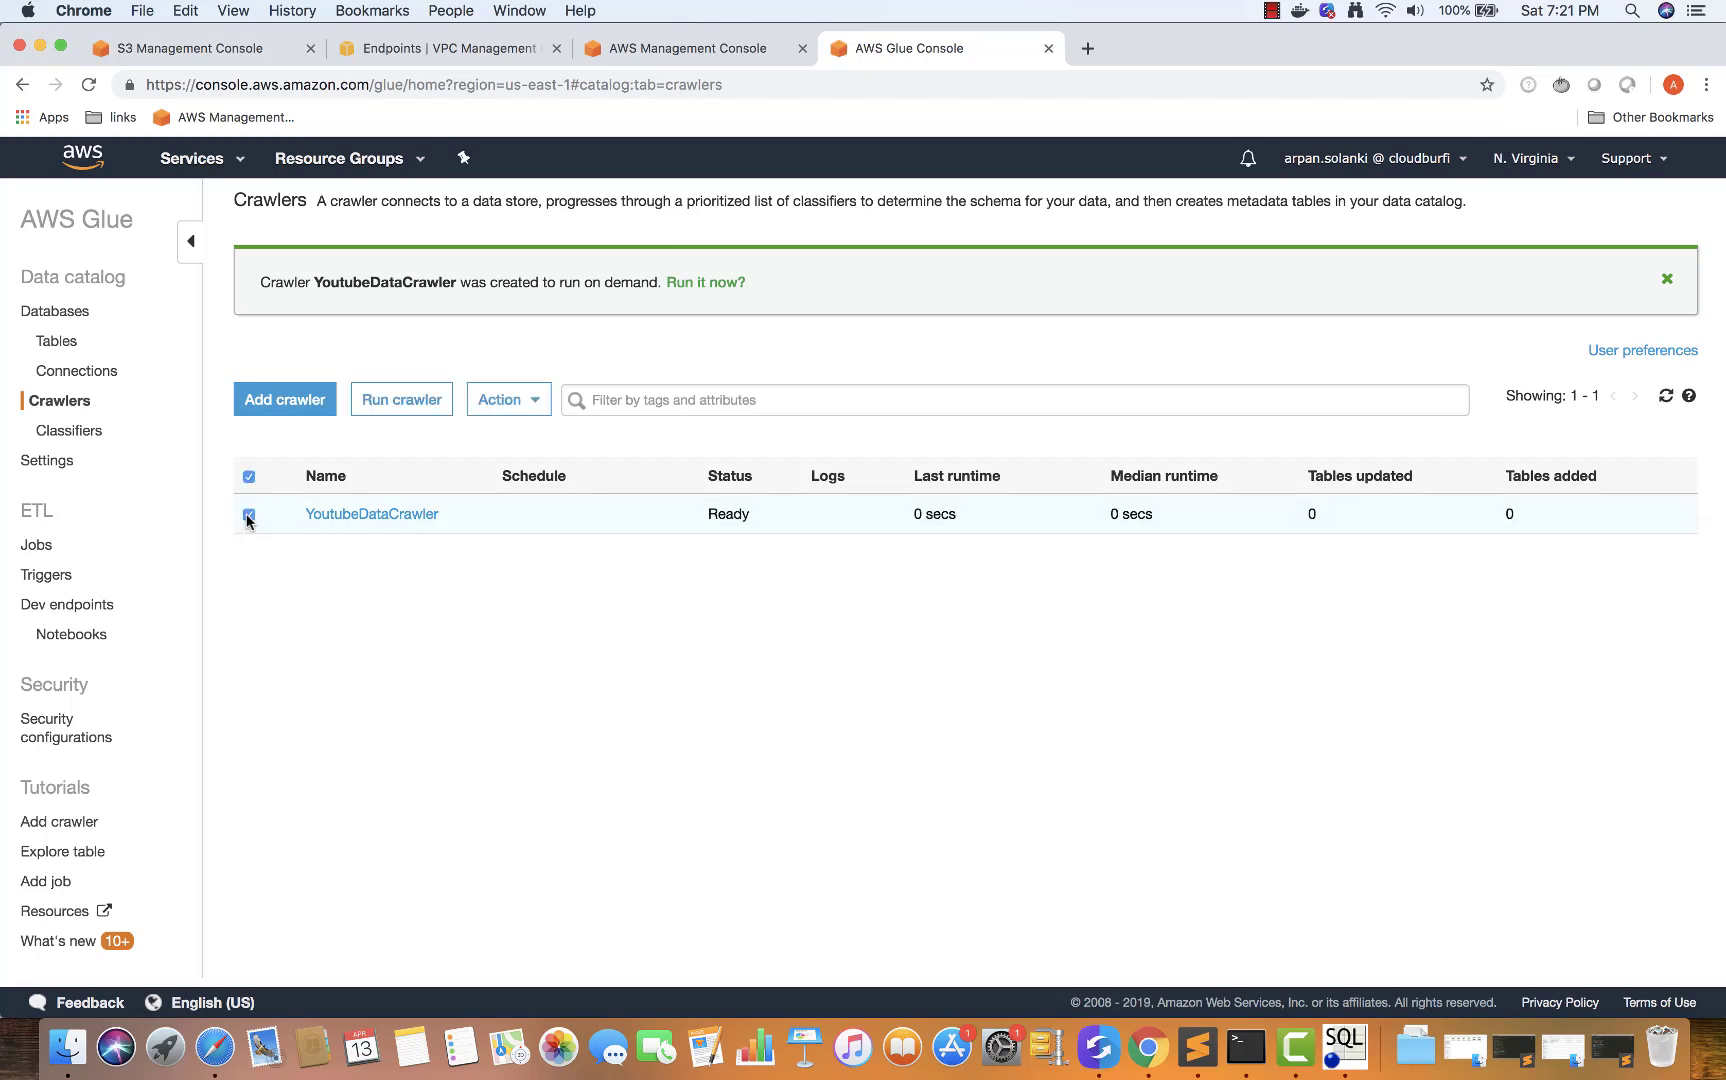
click(386, 400)
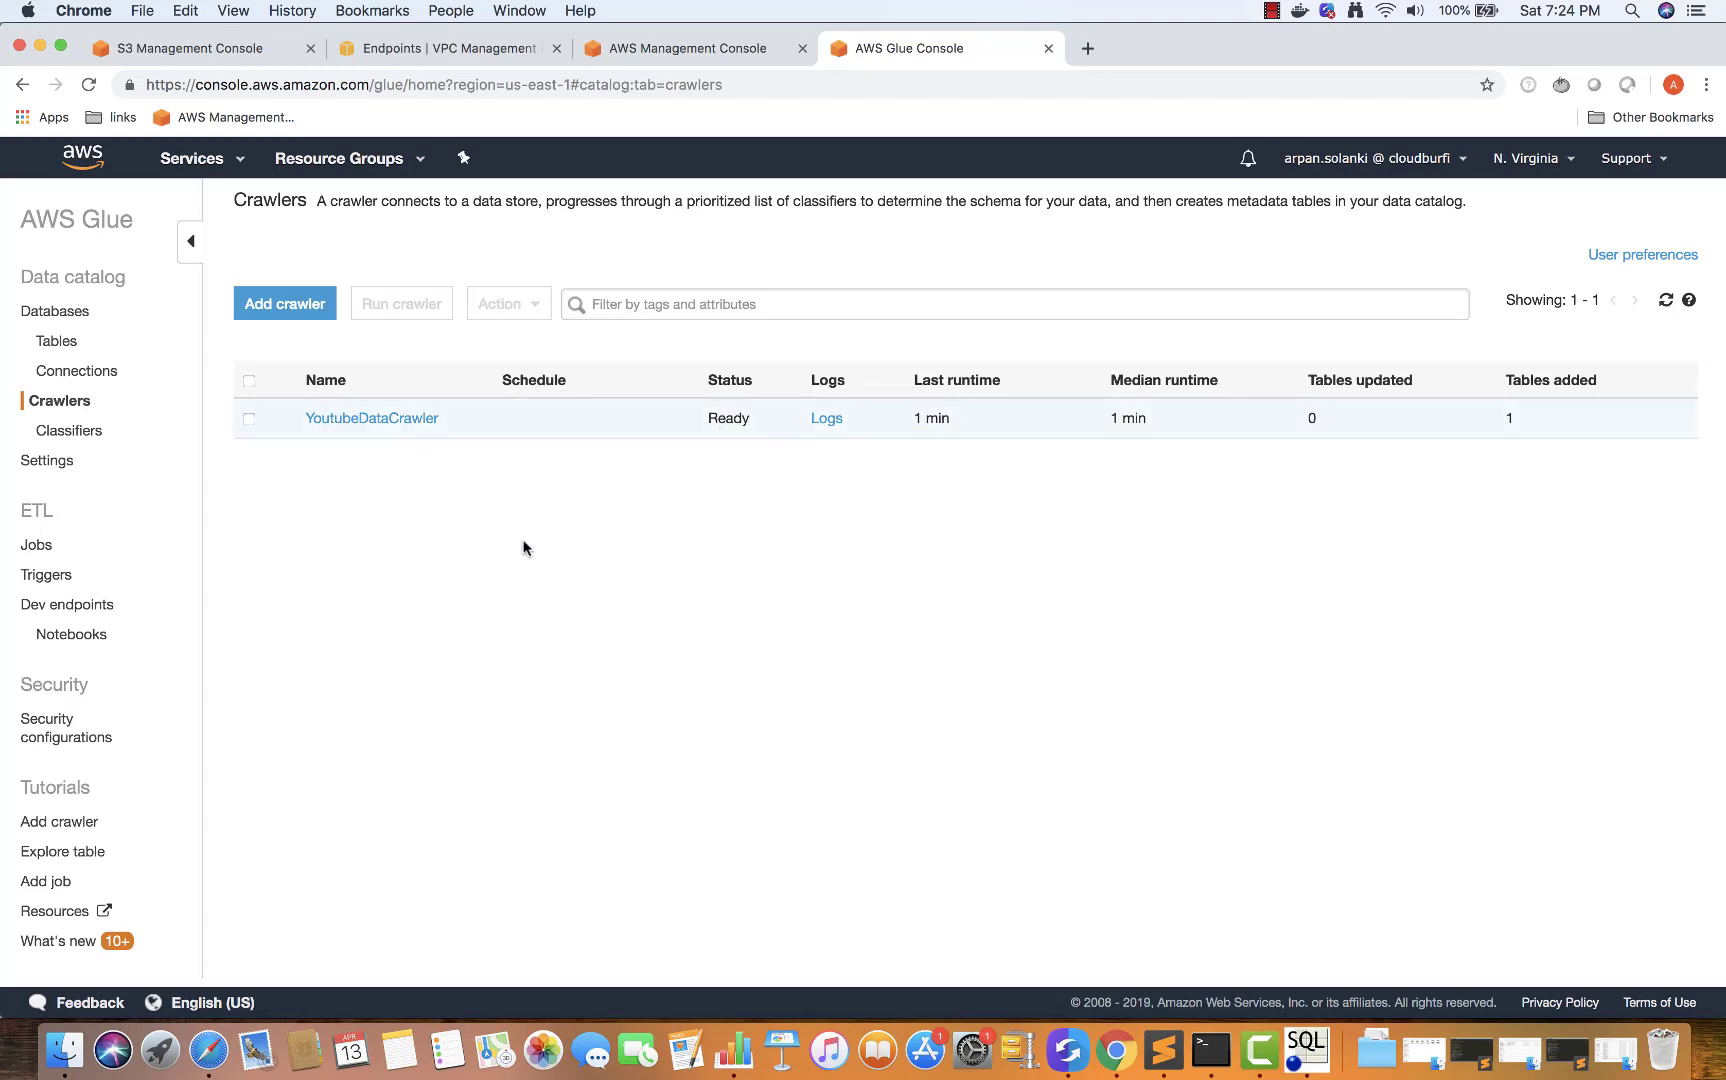
Open the youtube database from the Databases list and list its tables
click(57, 344)
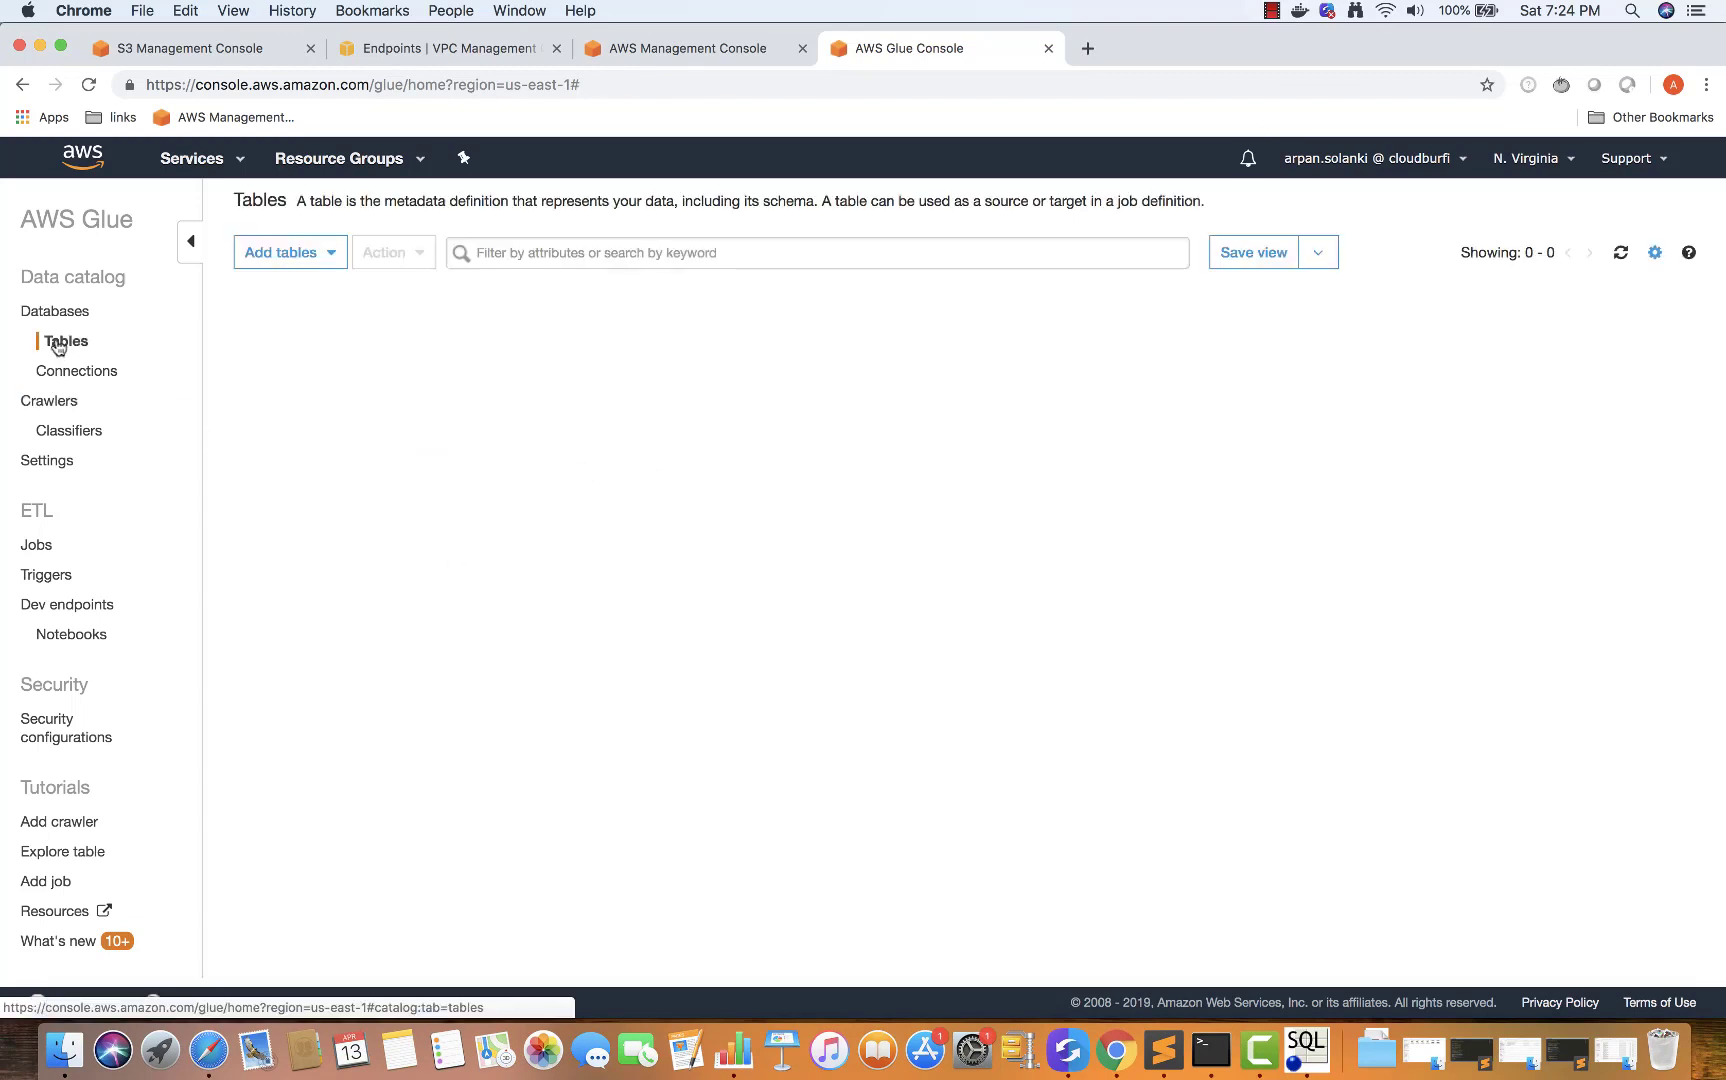
click(64, 316)
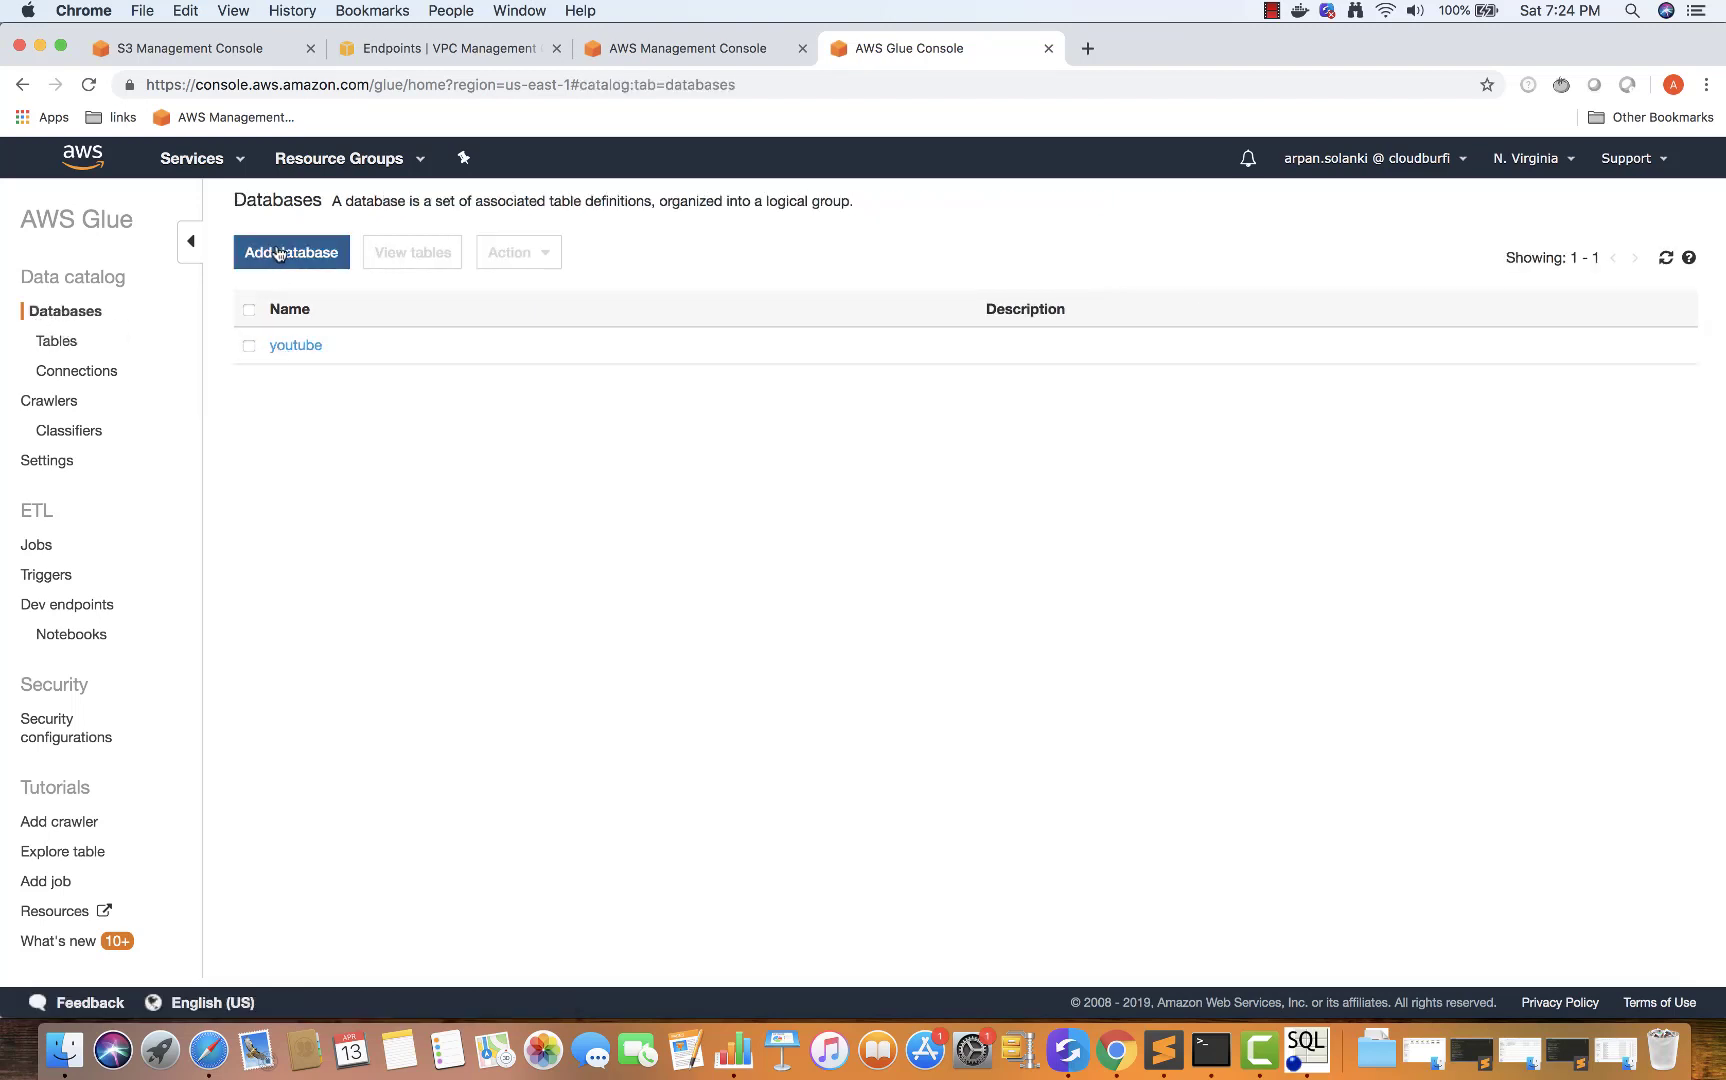
click(293, 347)
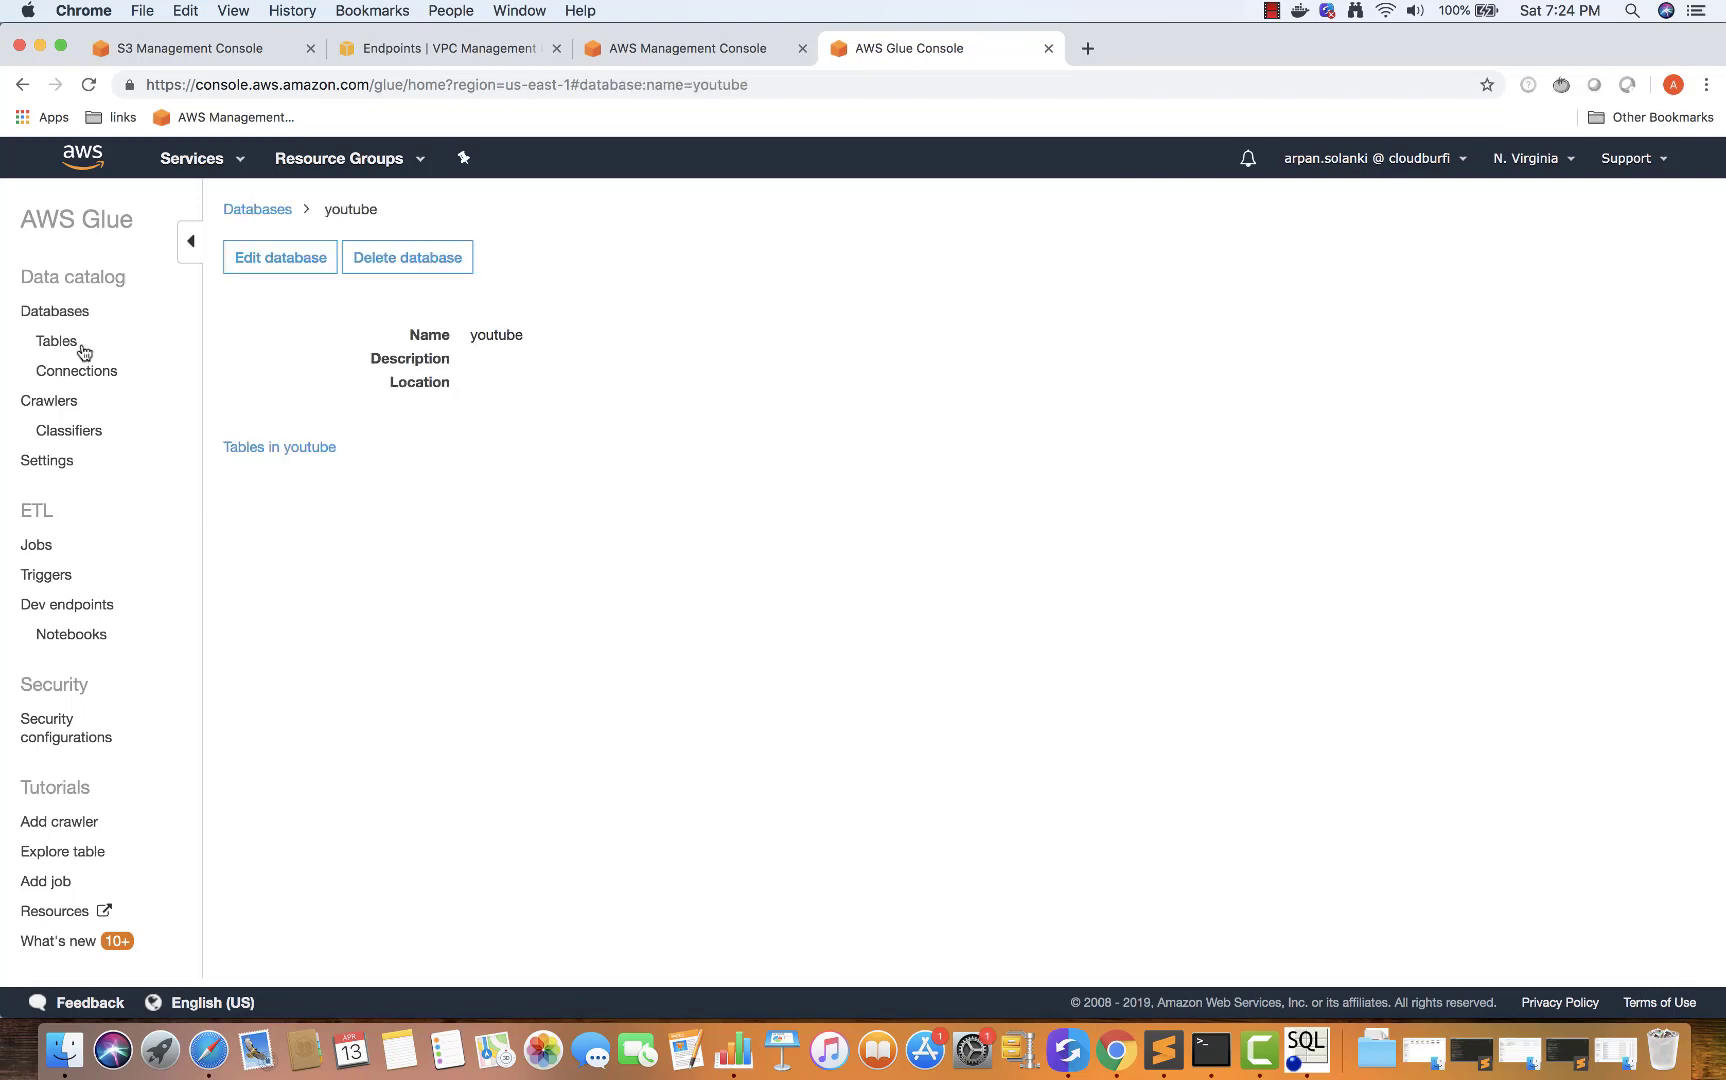
click(269, 448)
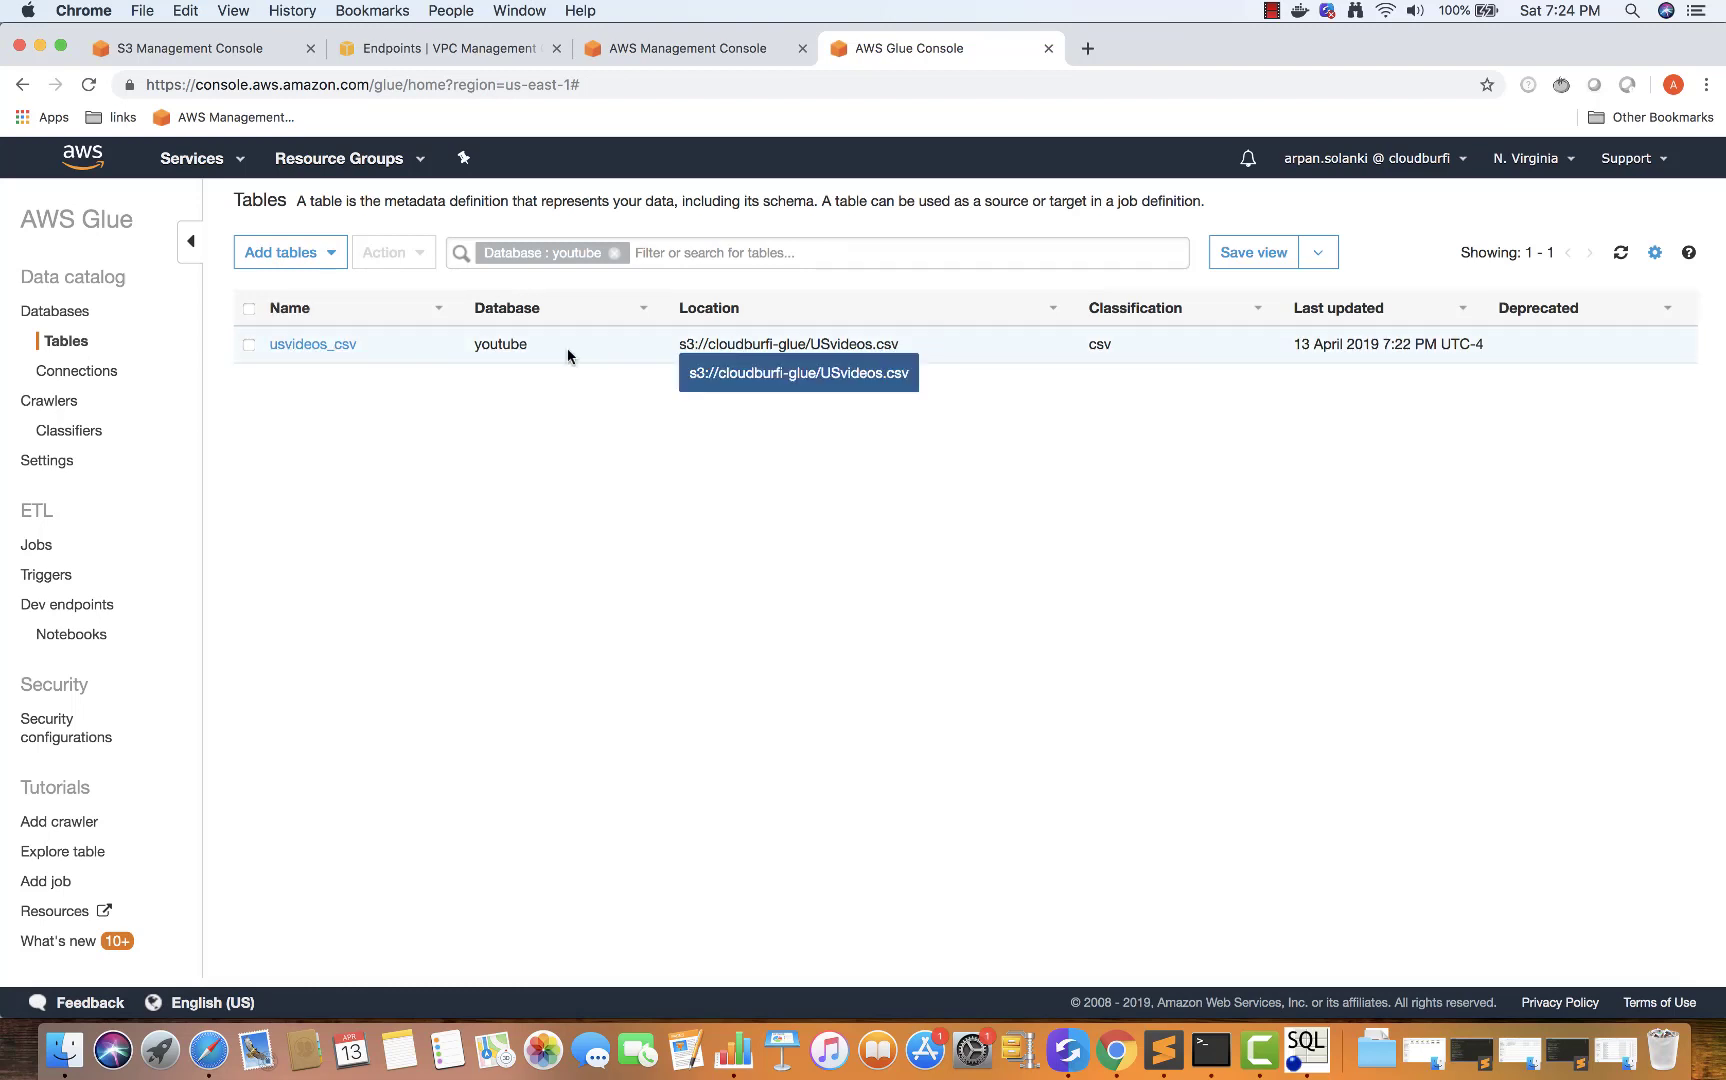
click(299, 344)
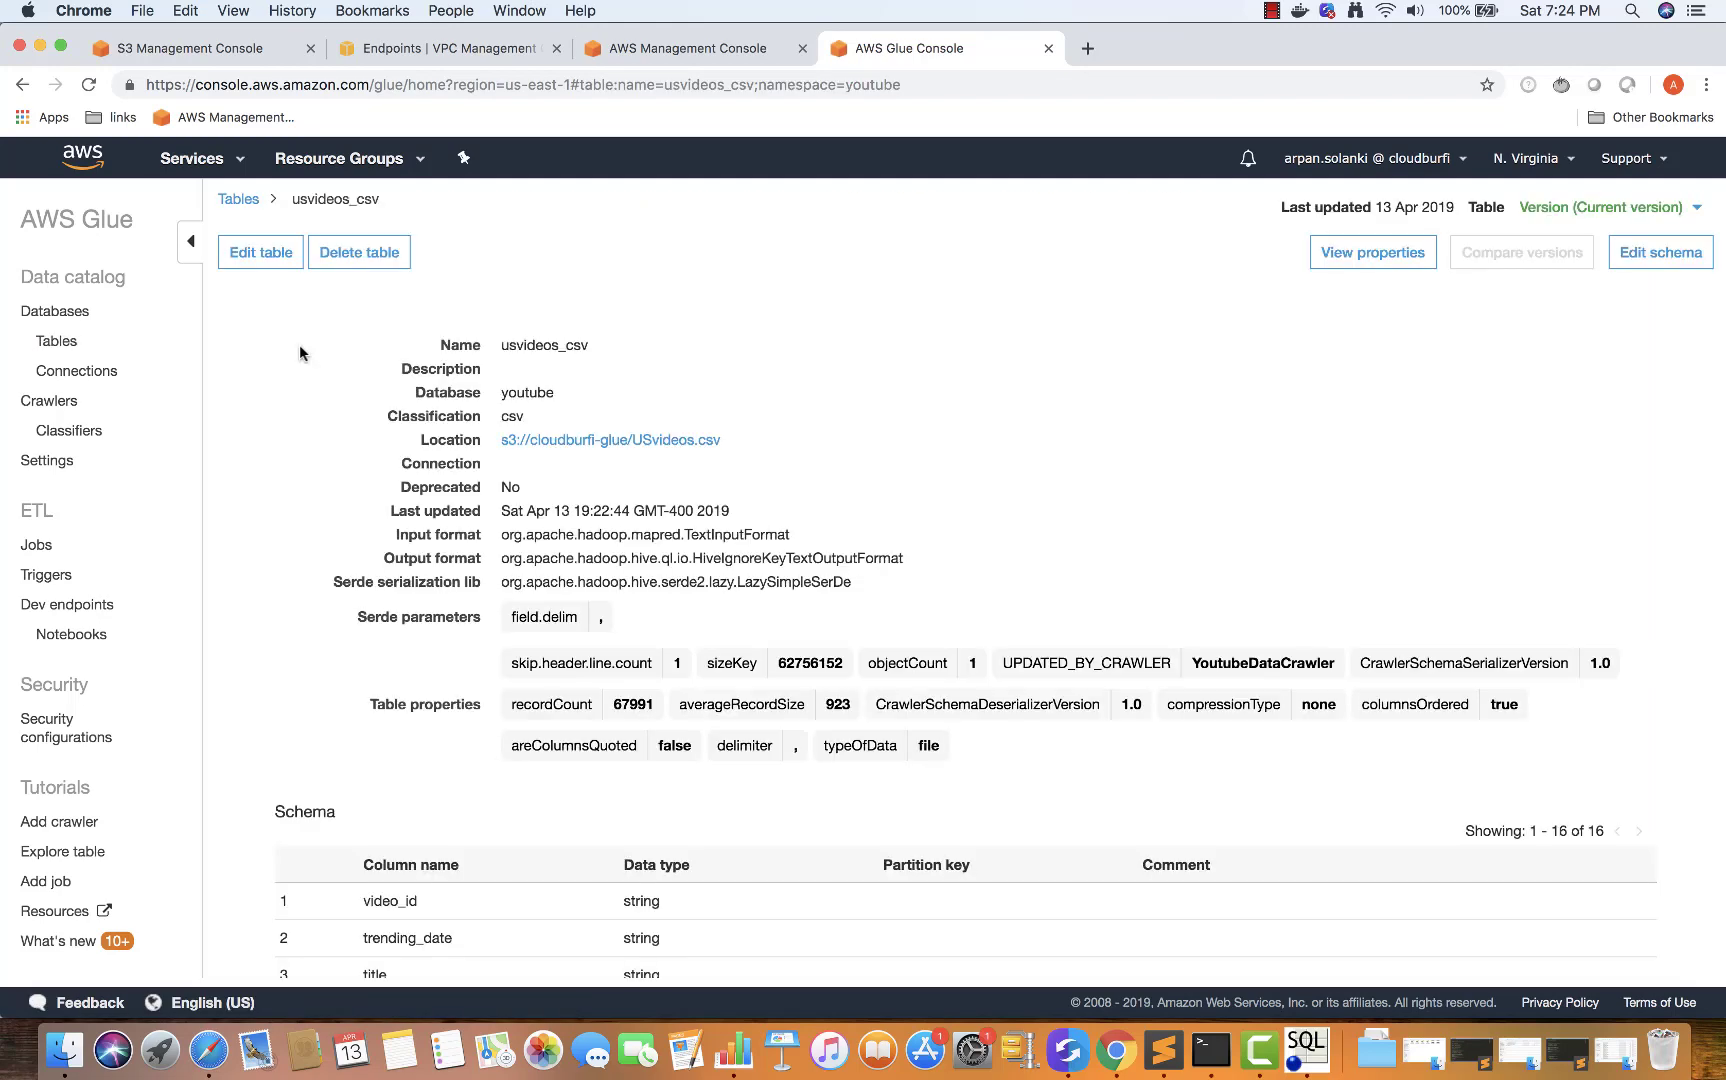
scroll(910, 405, down, 1)
scroll(910, 405, up, 1)
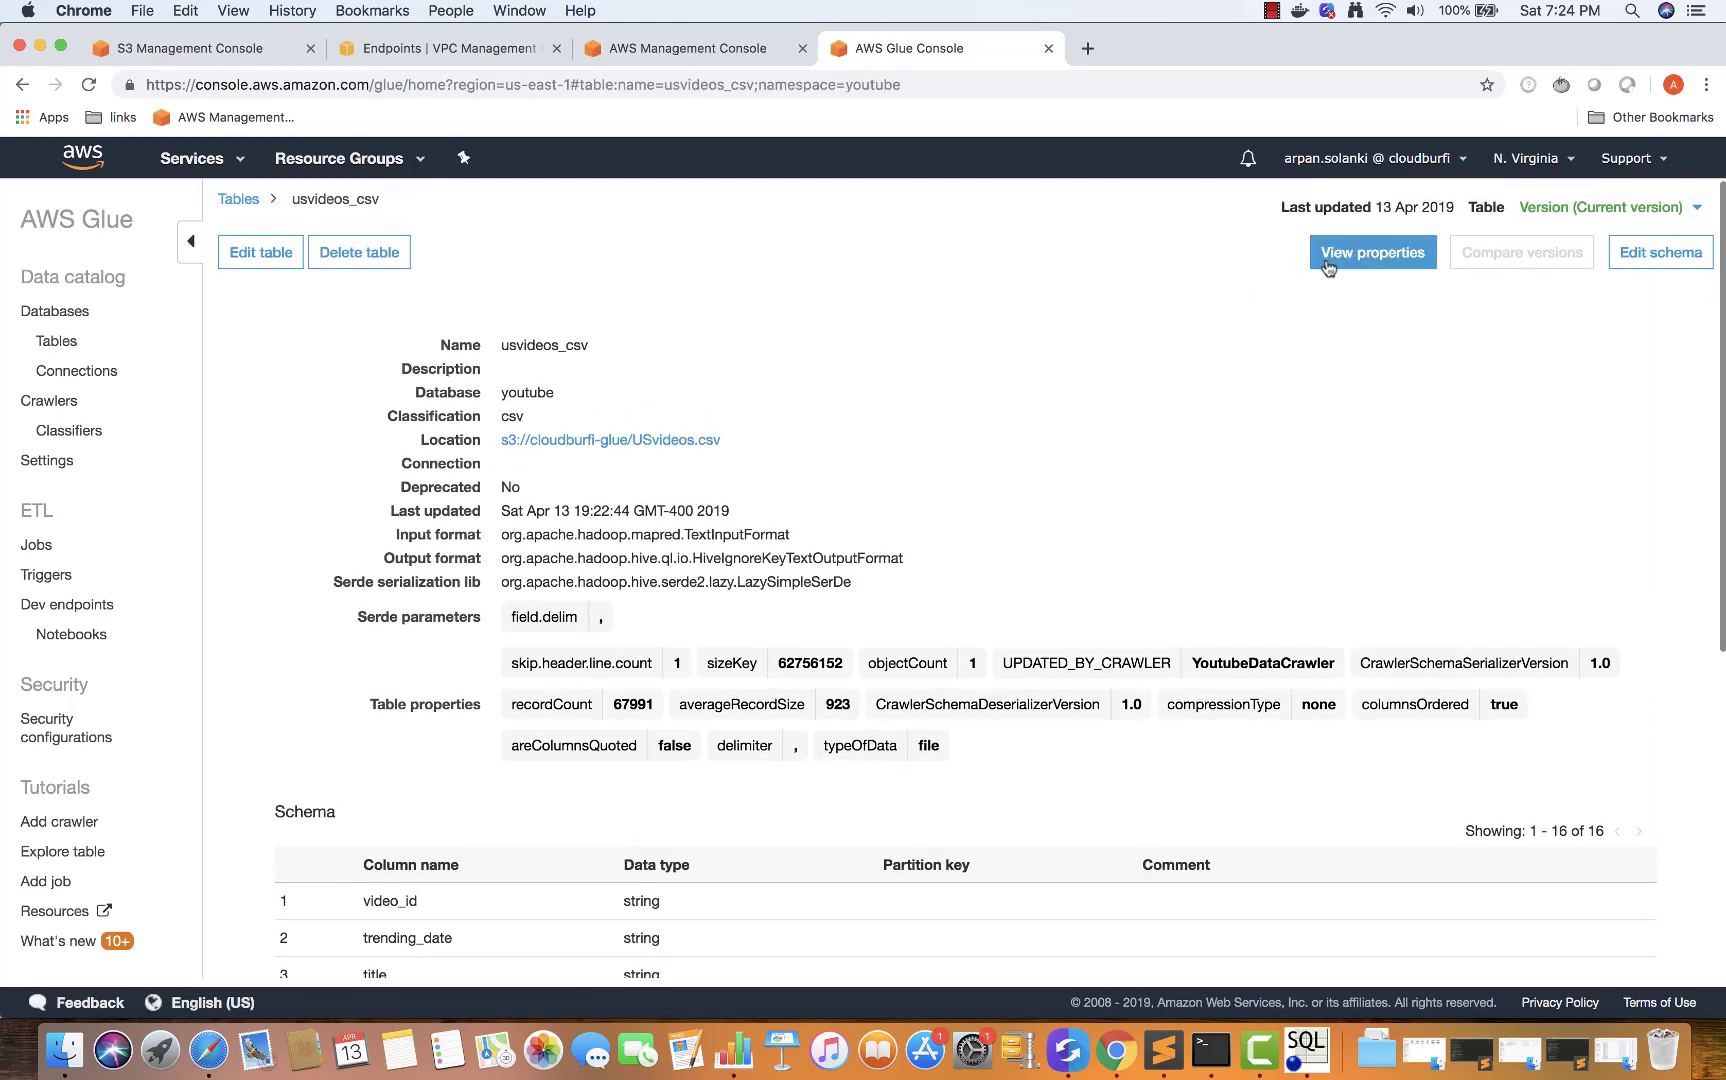
scroll(1285, 345, down, 5)
scroll(1287, 344, down, 3)
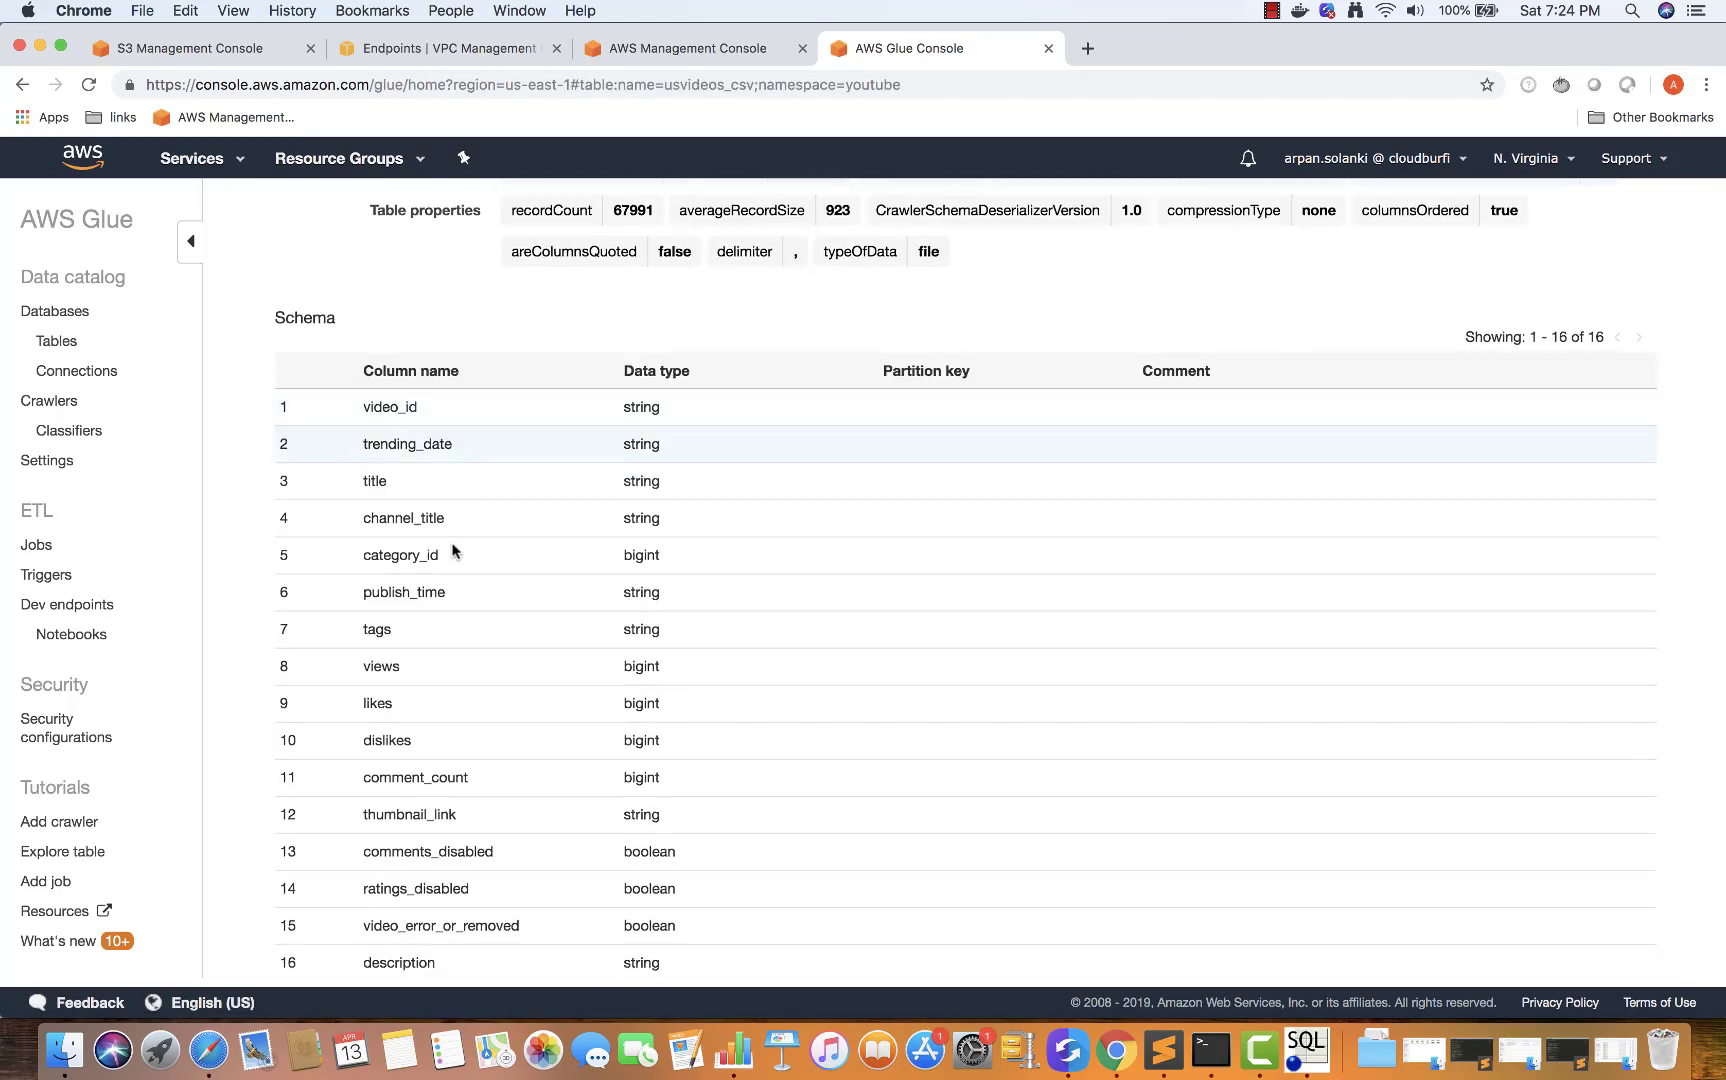
scroll(465, 610, down, 1)
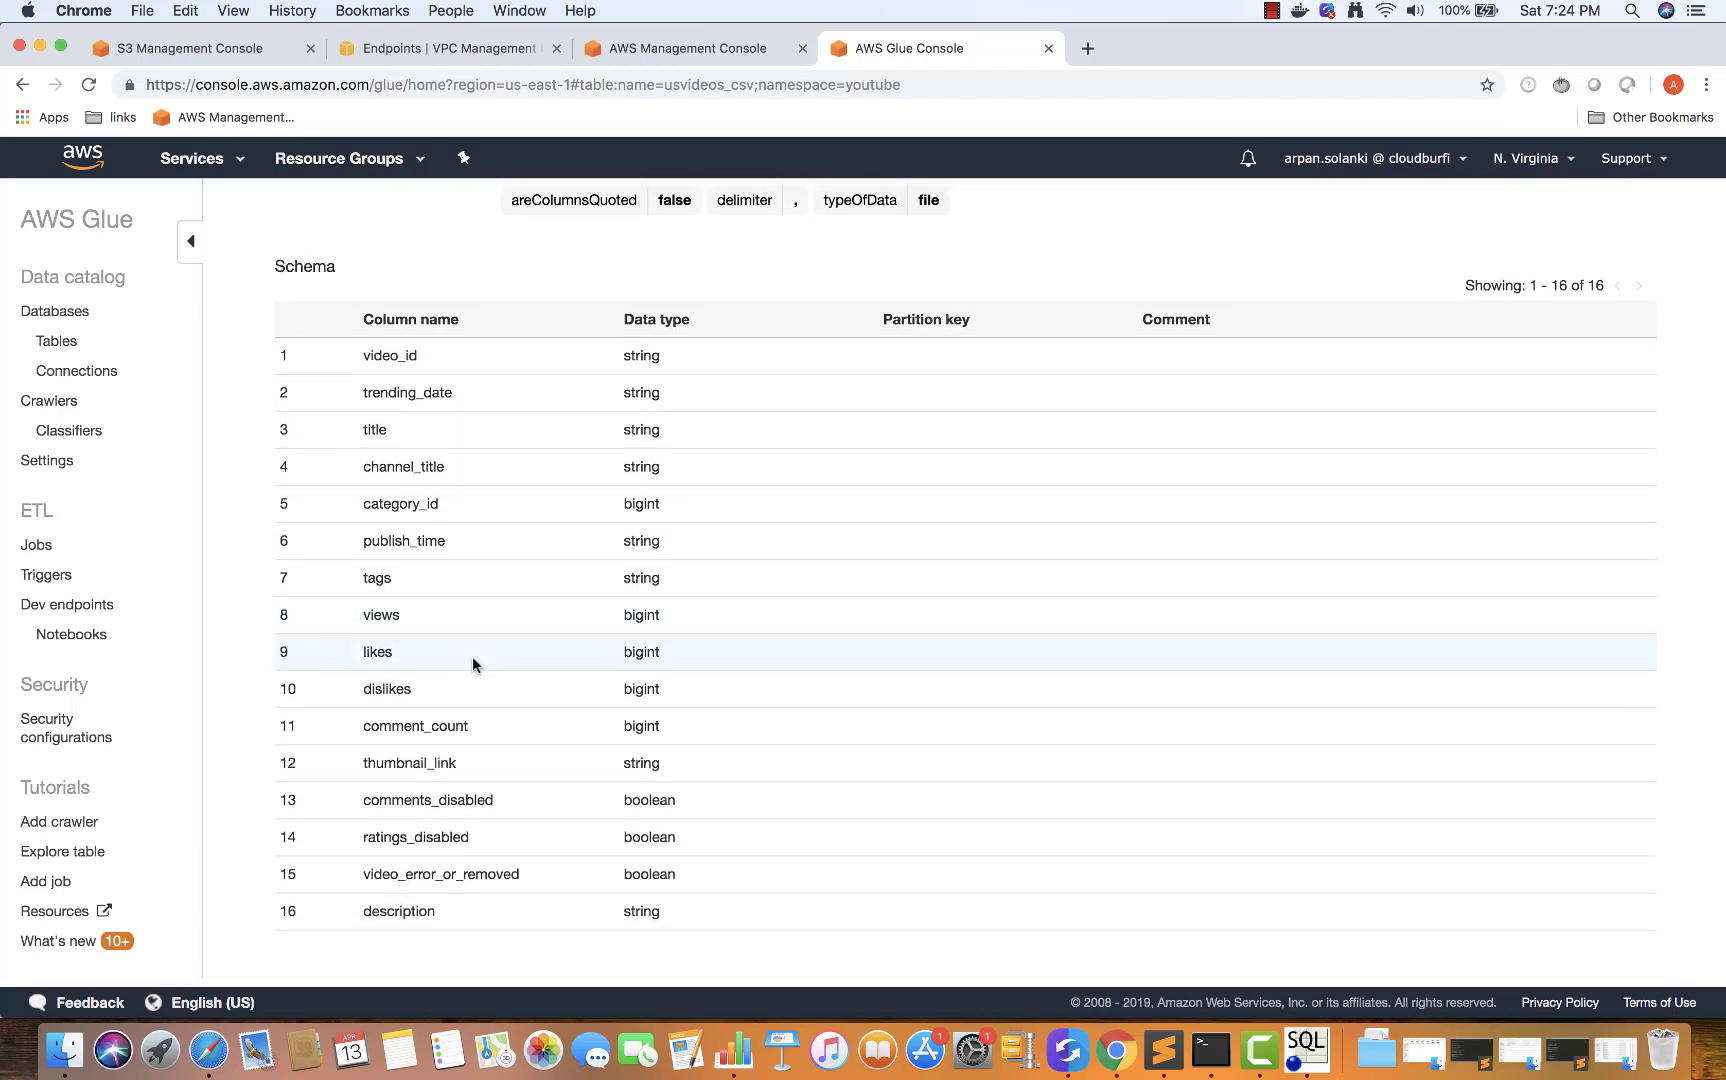
scroll(500, 420, up, 1)
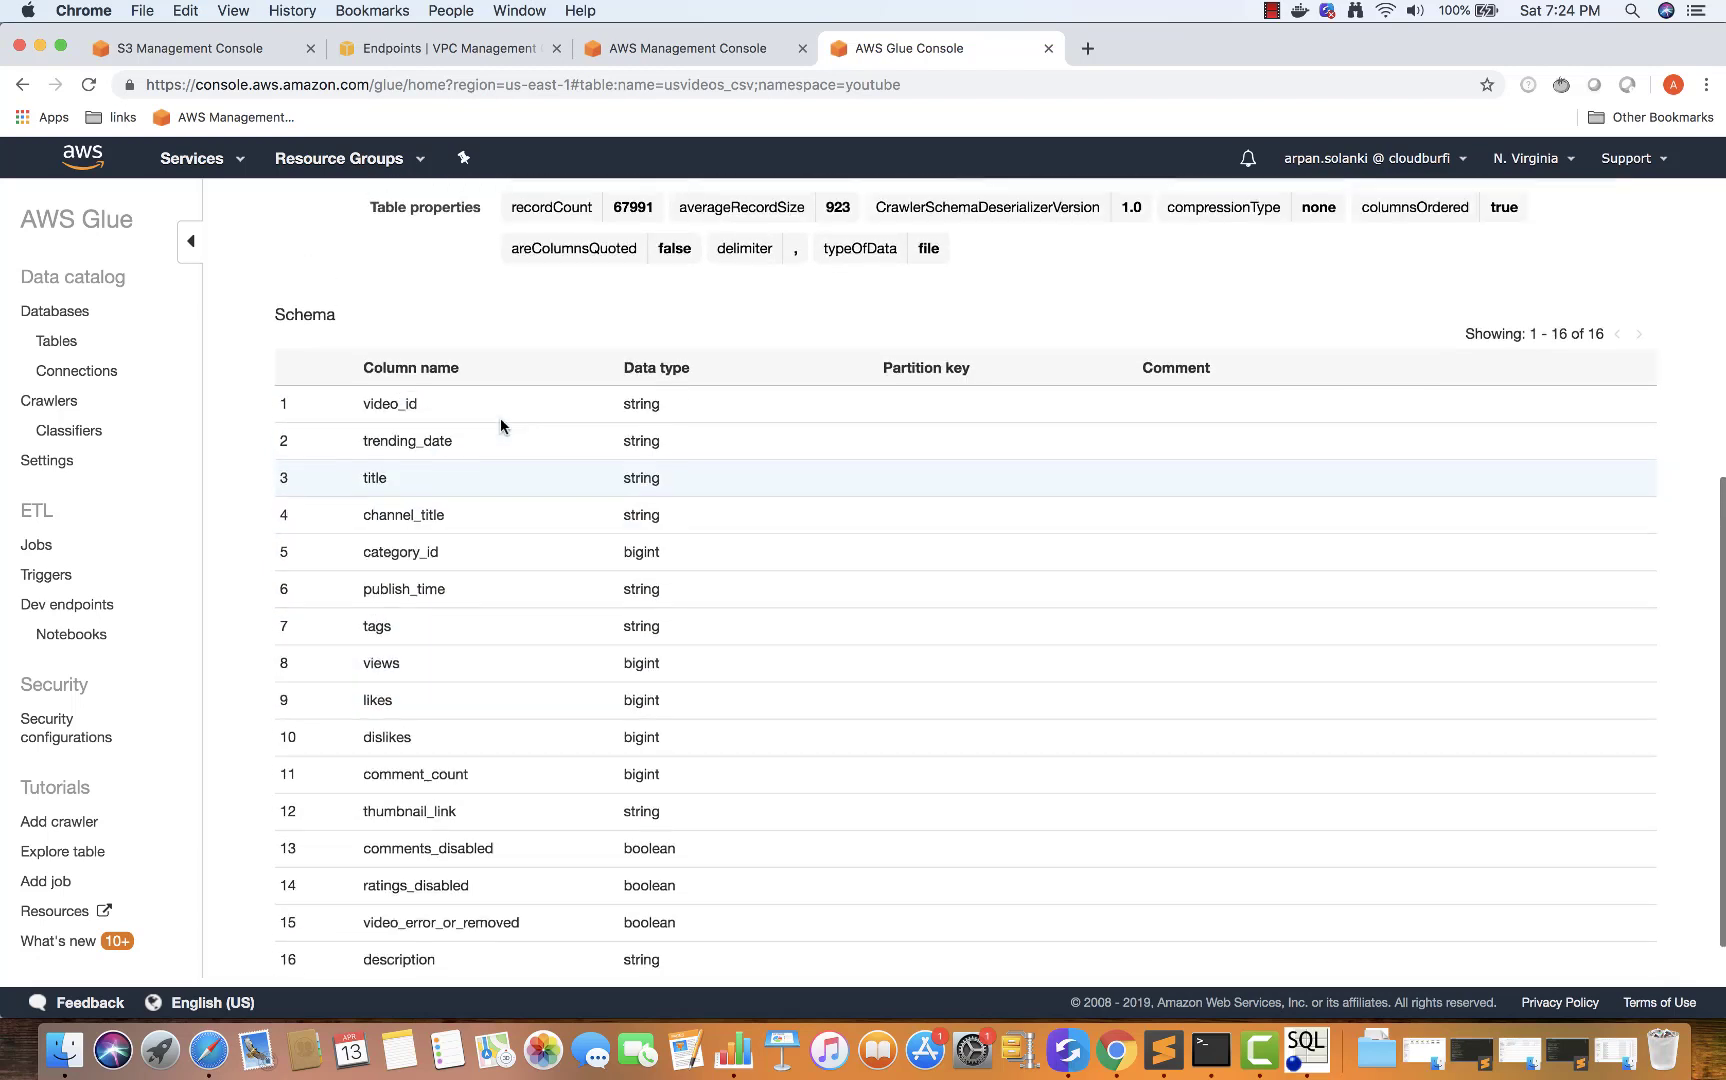
scroll(631, 550, down, 1)
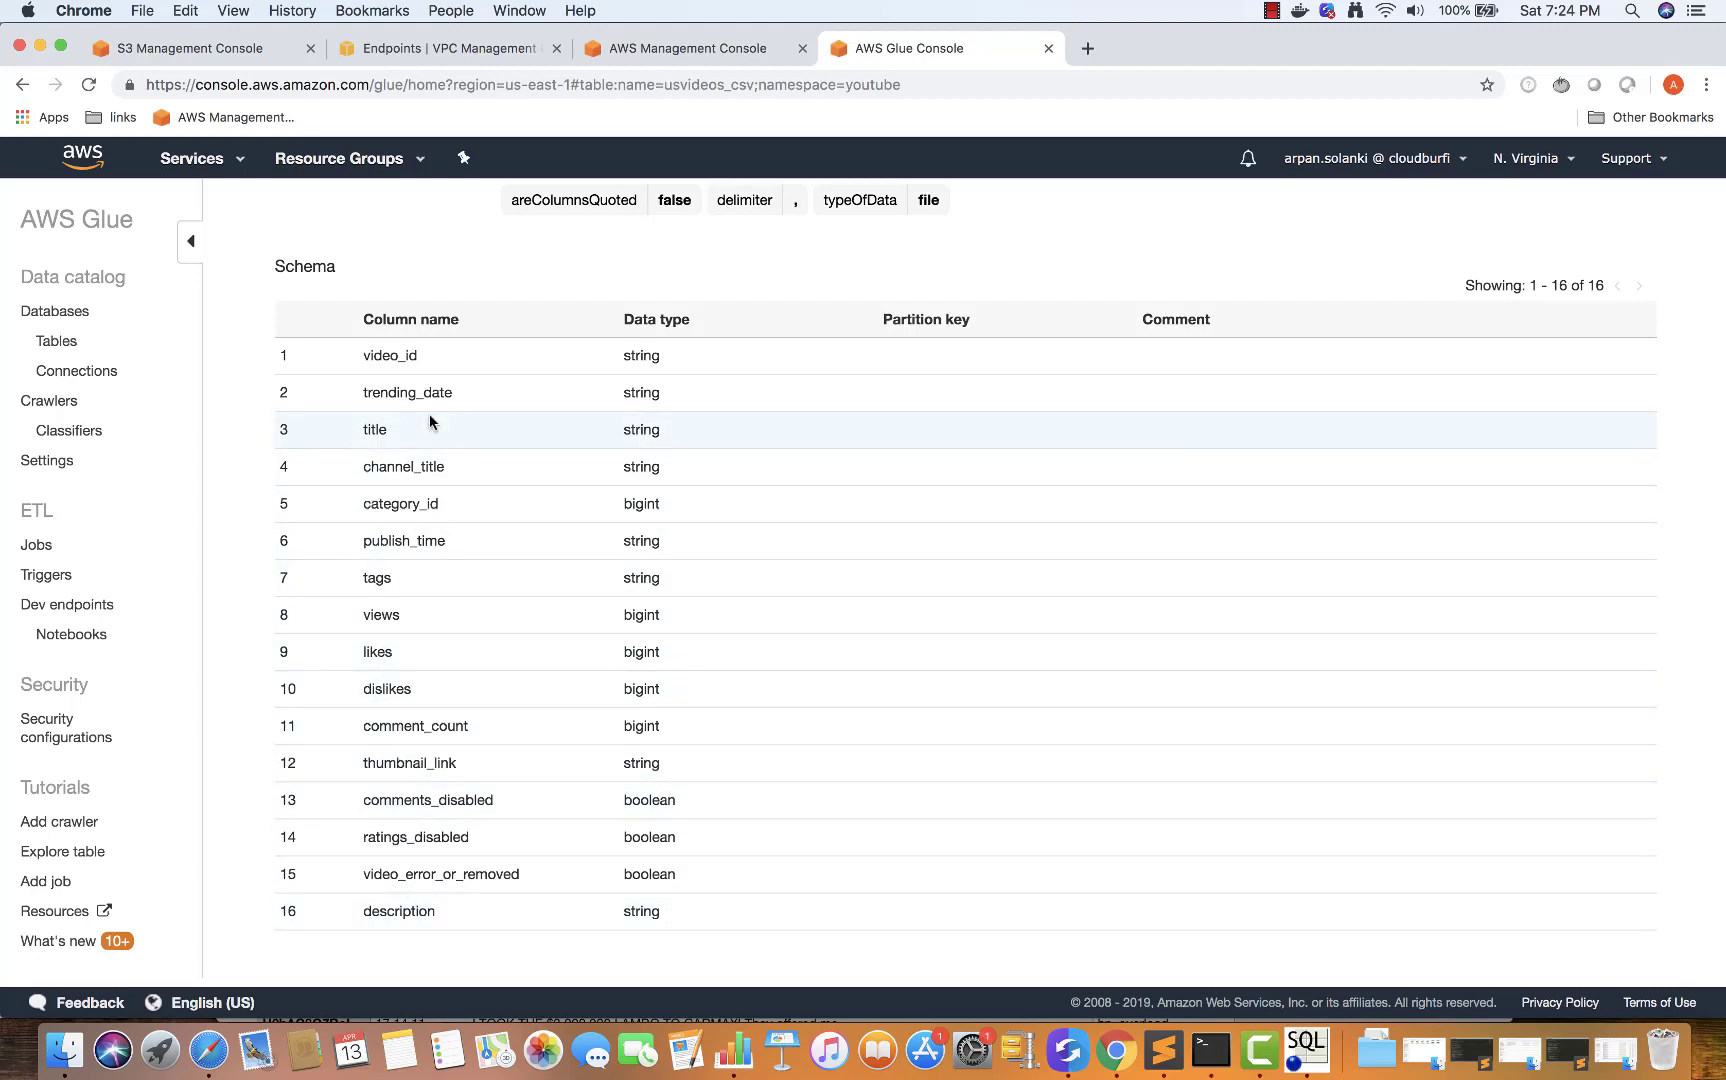
scroll(440, 425, up, 3)
scroll(430, 422, up, 5)
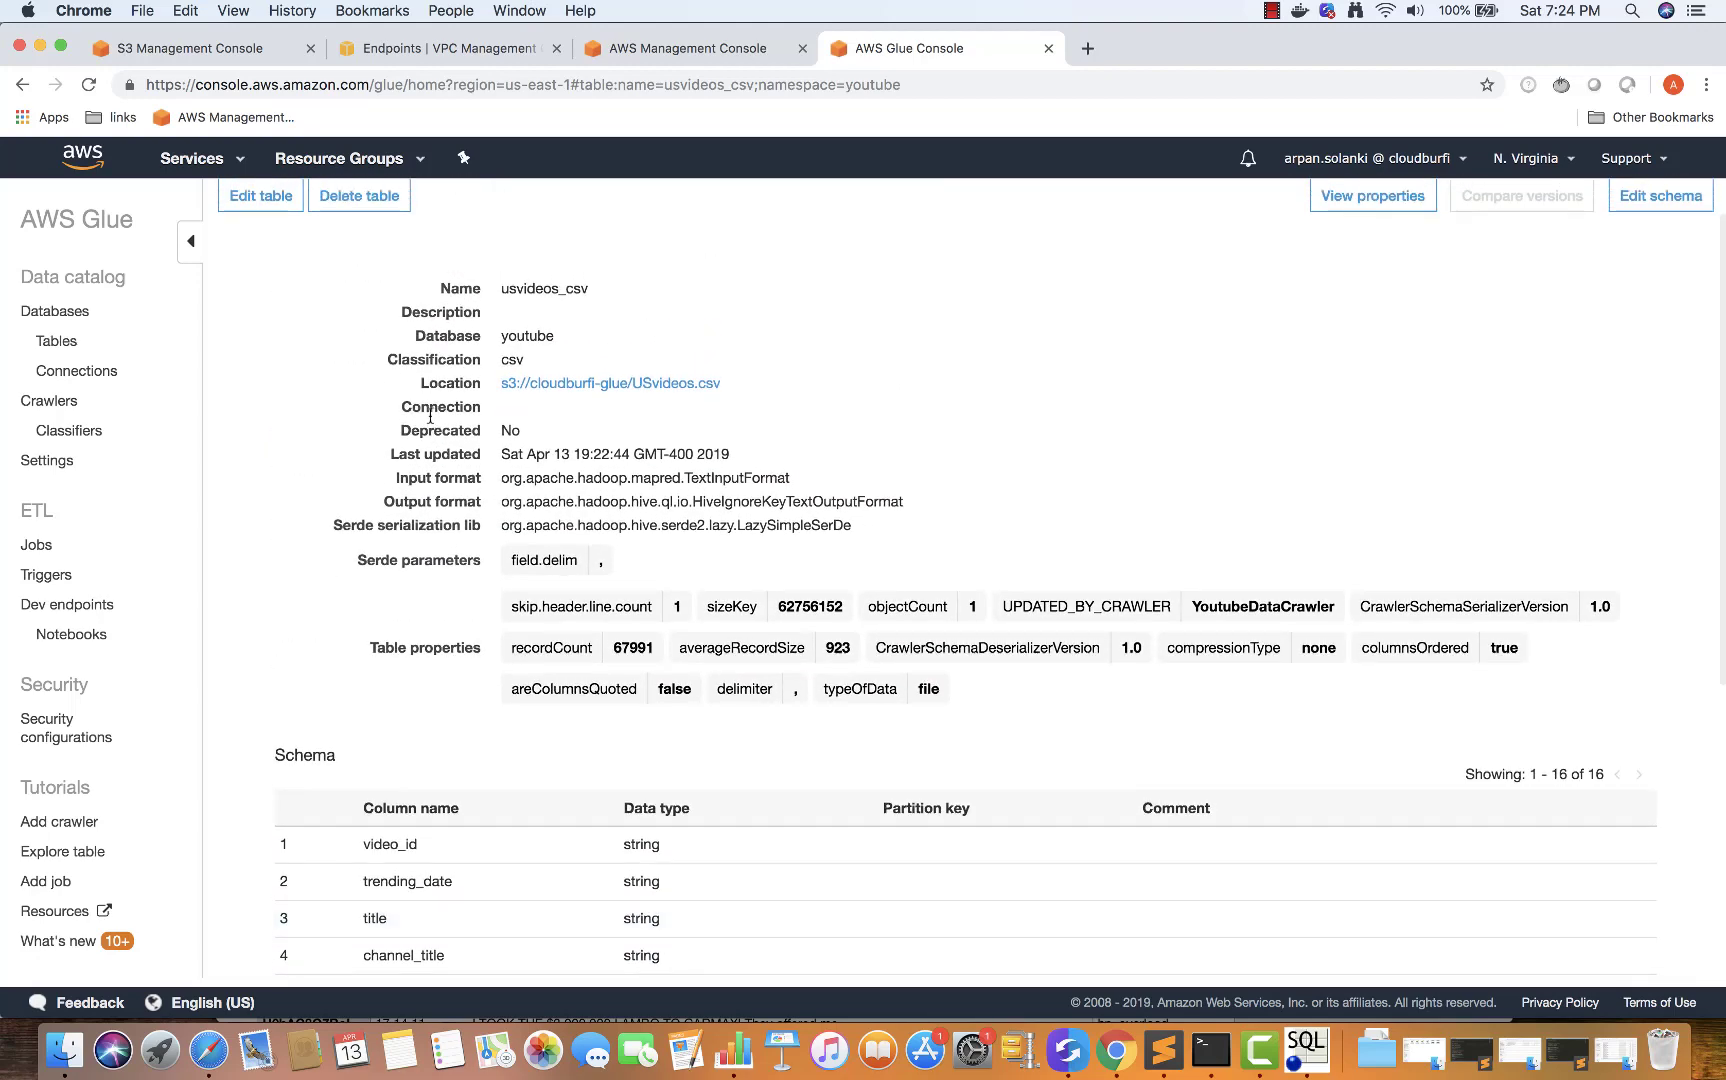
View the usvideos_csv properties JSON, noting recordCount 67991 and averageRecordSize 923
click(1360, 256)
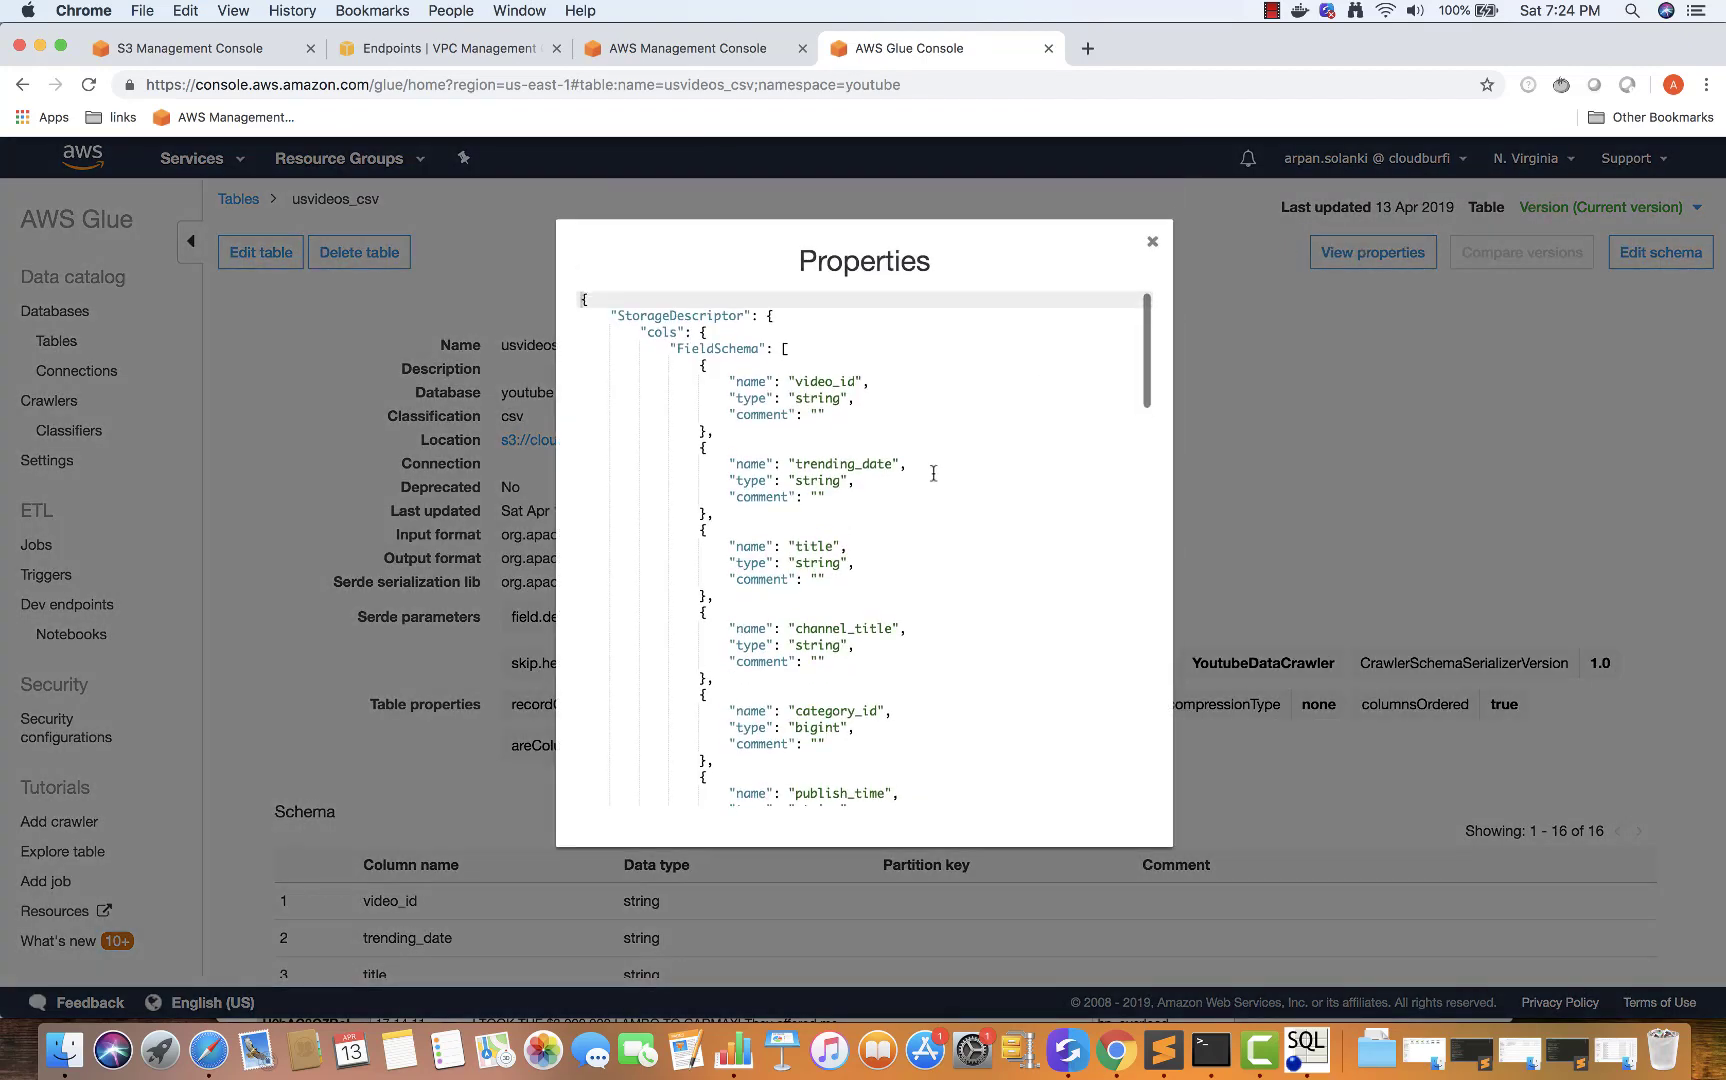
scroll(933, 473, down, 10)
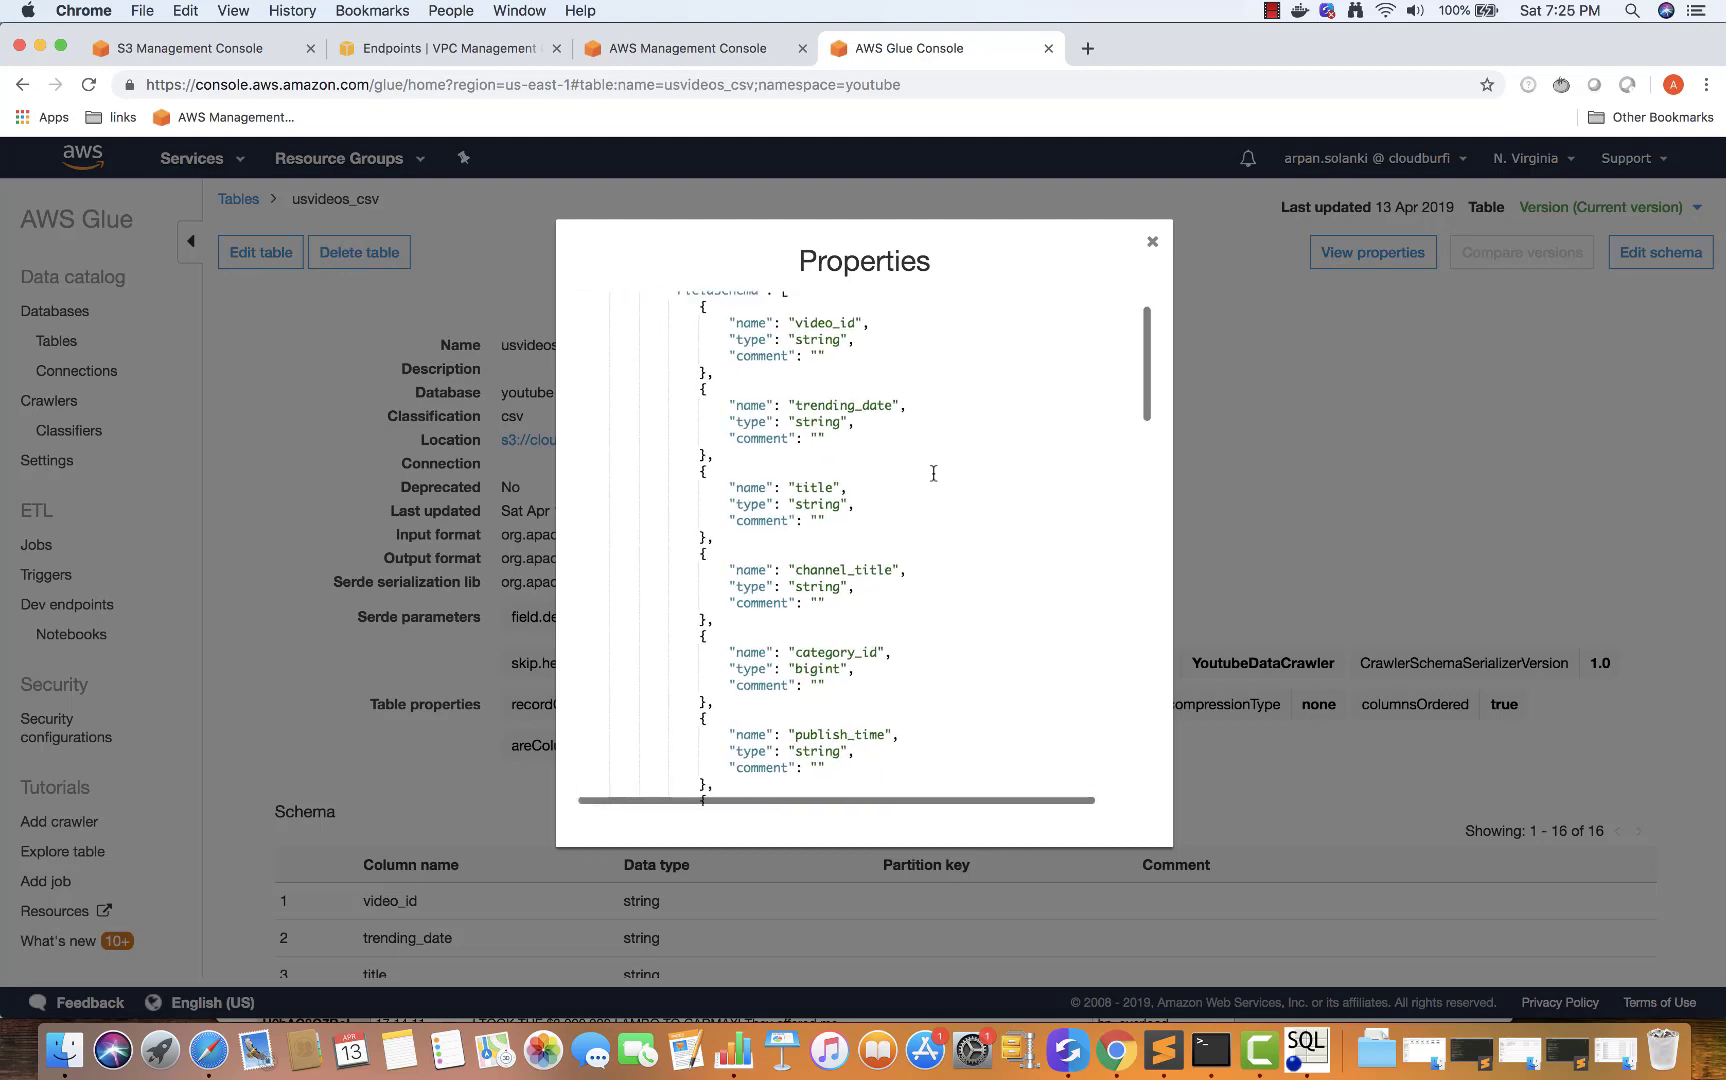
scroll(933, 473, down, 10)
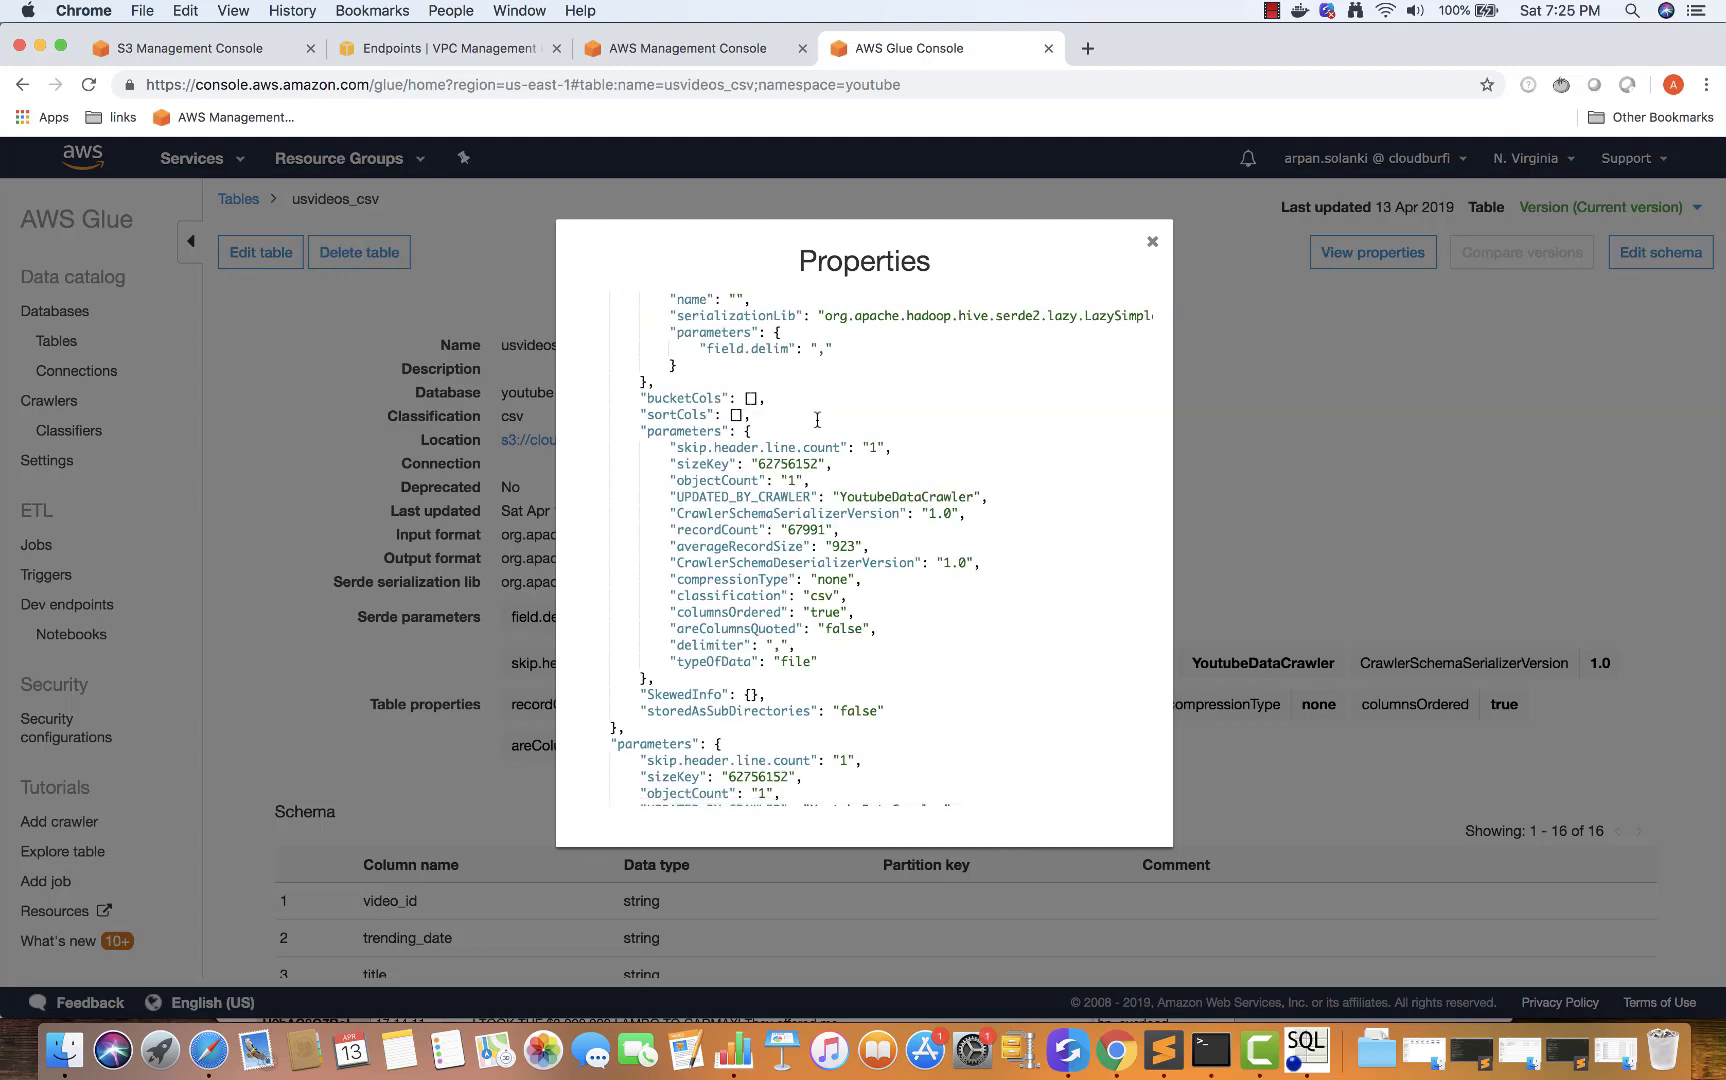
double_click(803, 529)
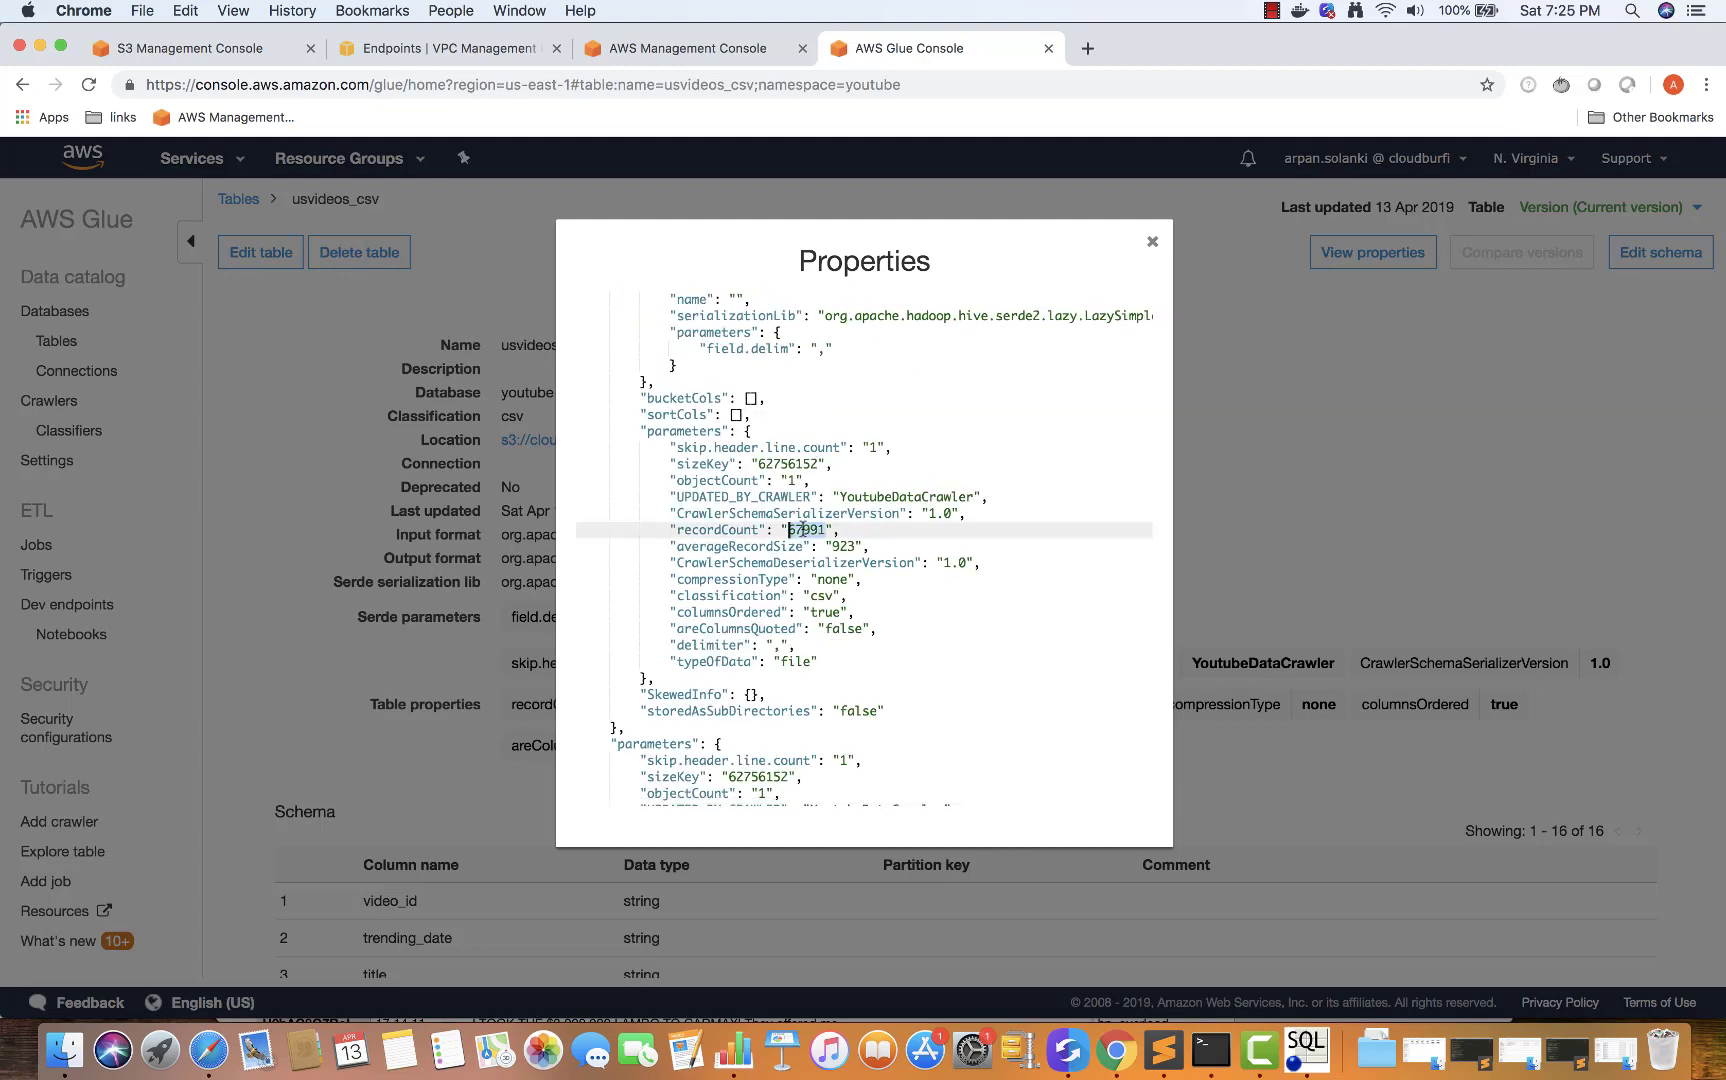
click(830, 547)
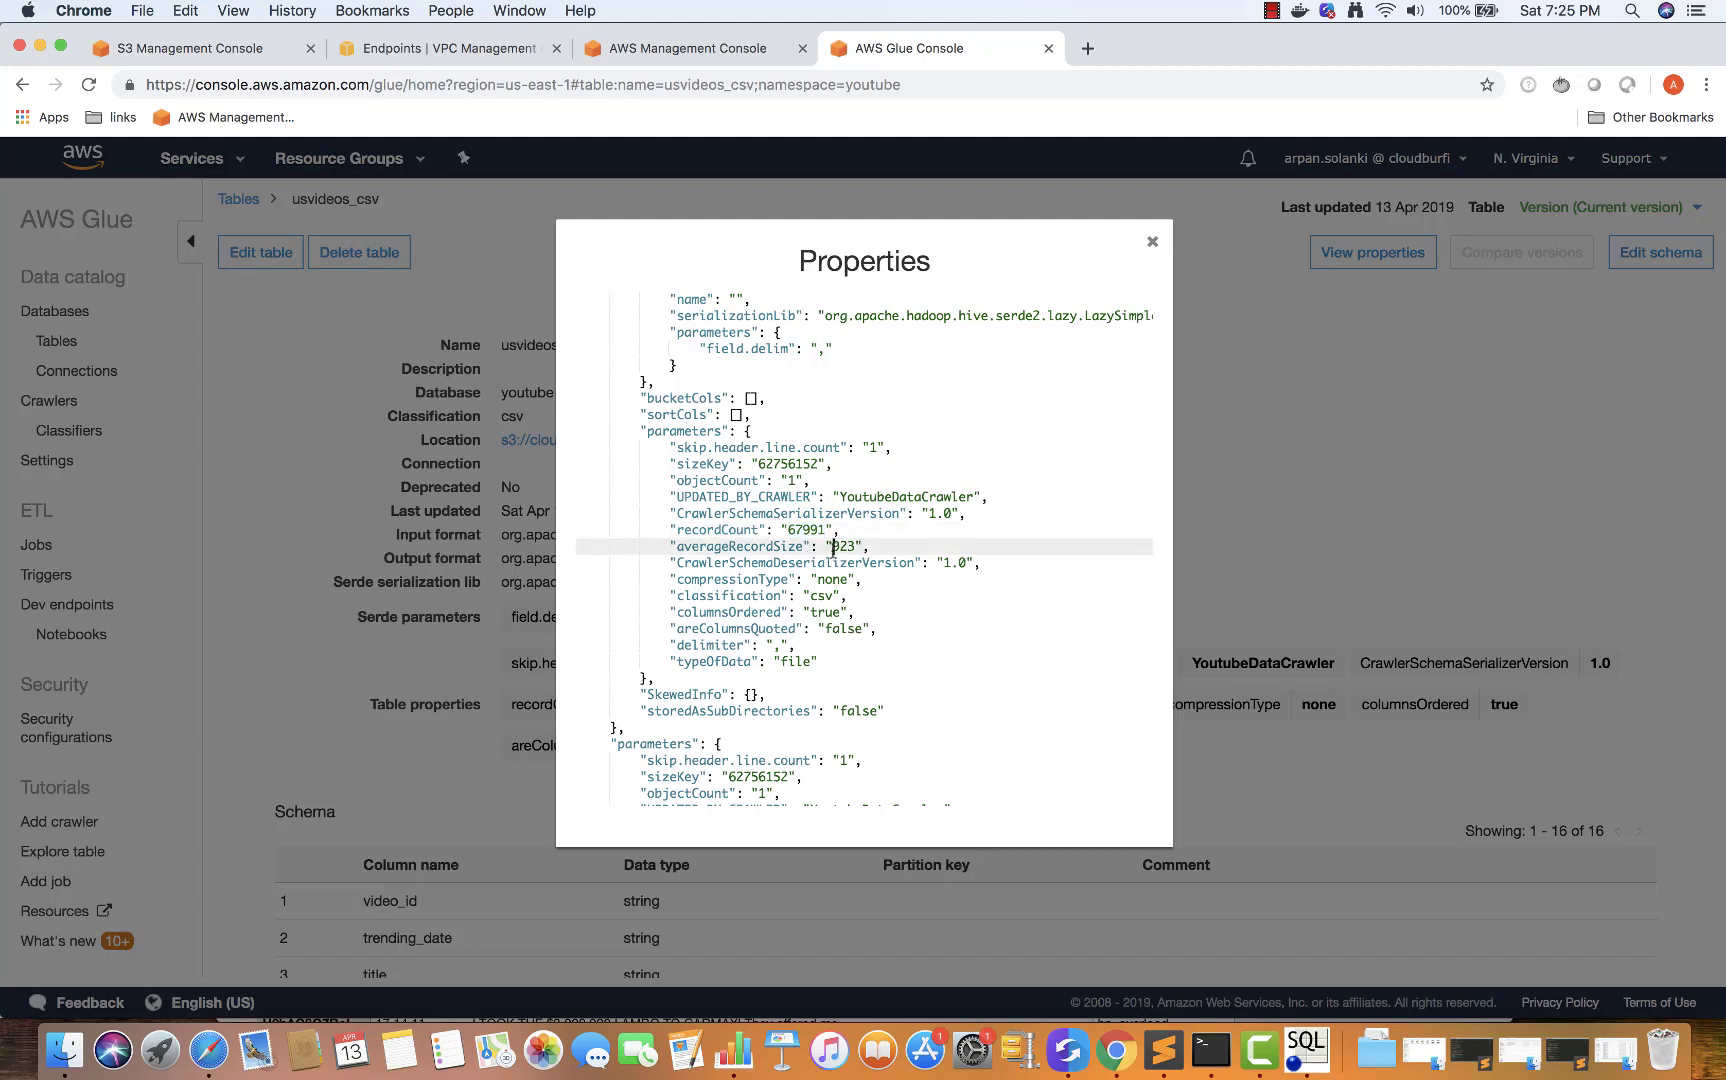
scroll(830, 632, down, 5)
click(1152, 241)
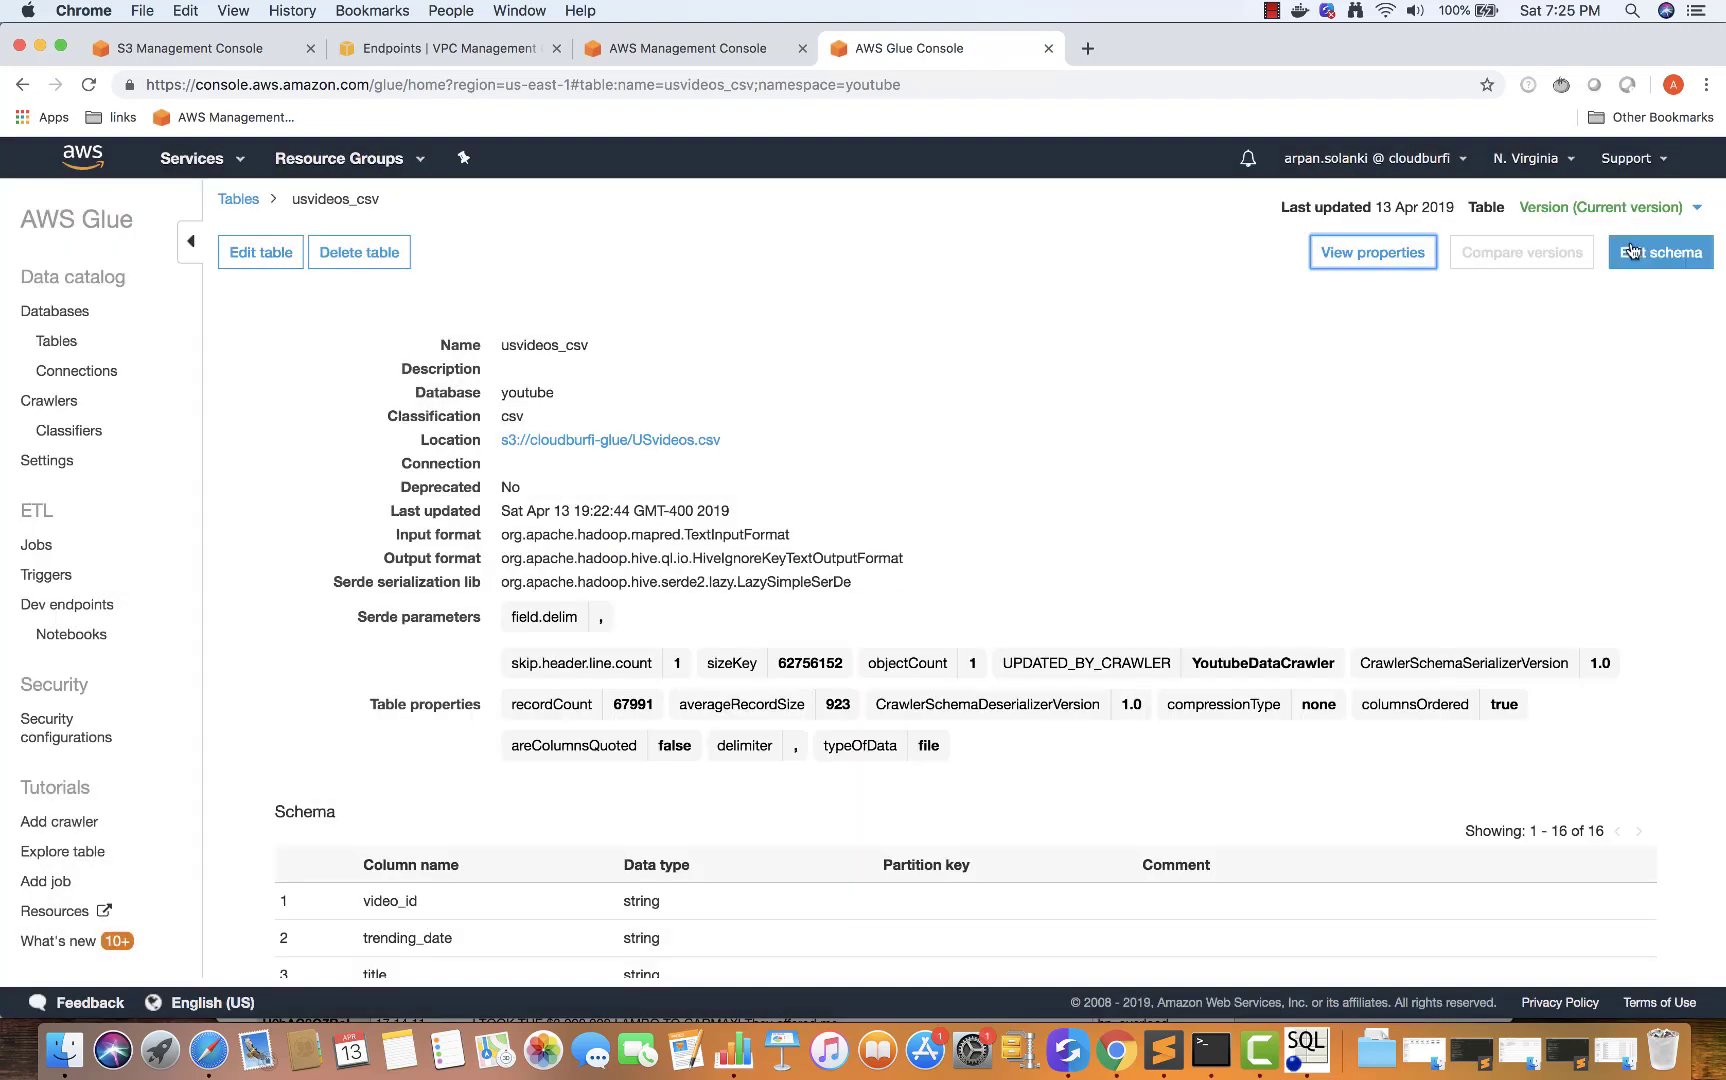
Open the usvideos_csv schema editor, cancel without changes, and switch to Numbers
click(1661, 252)
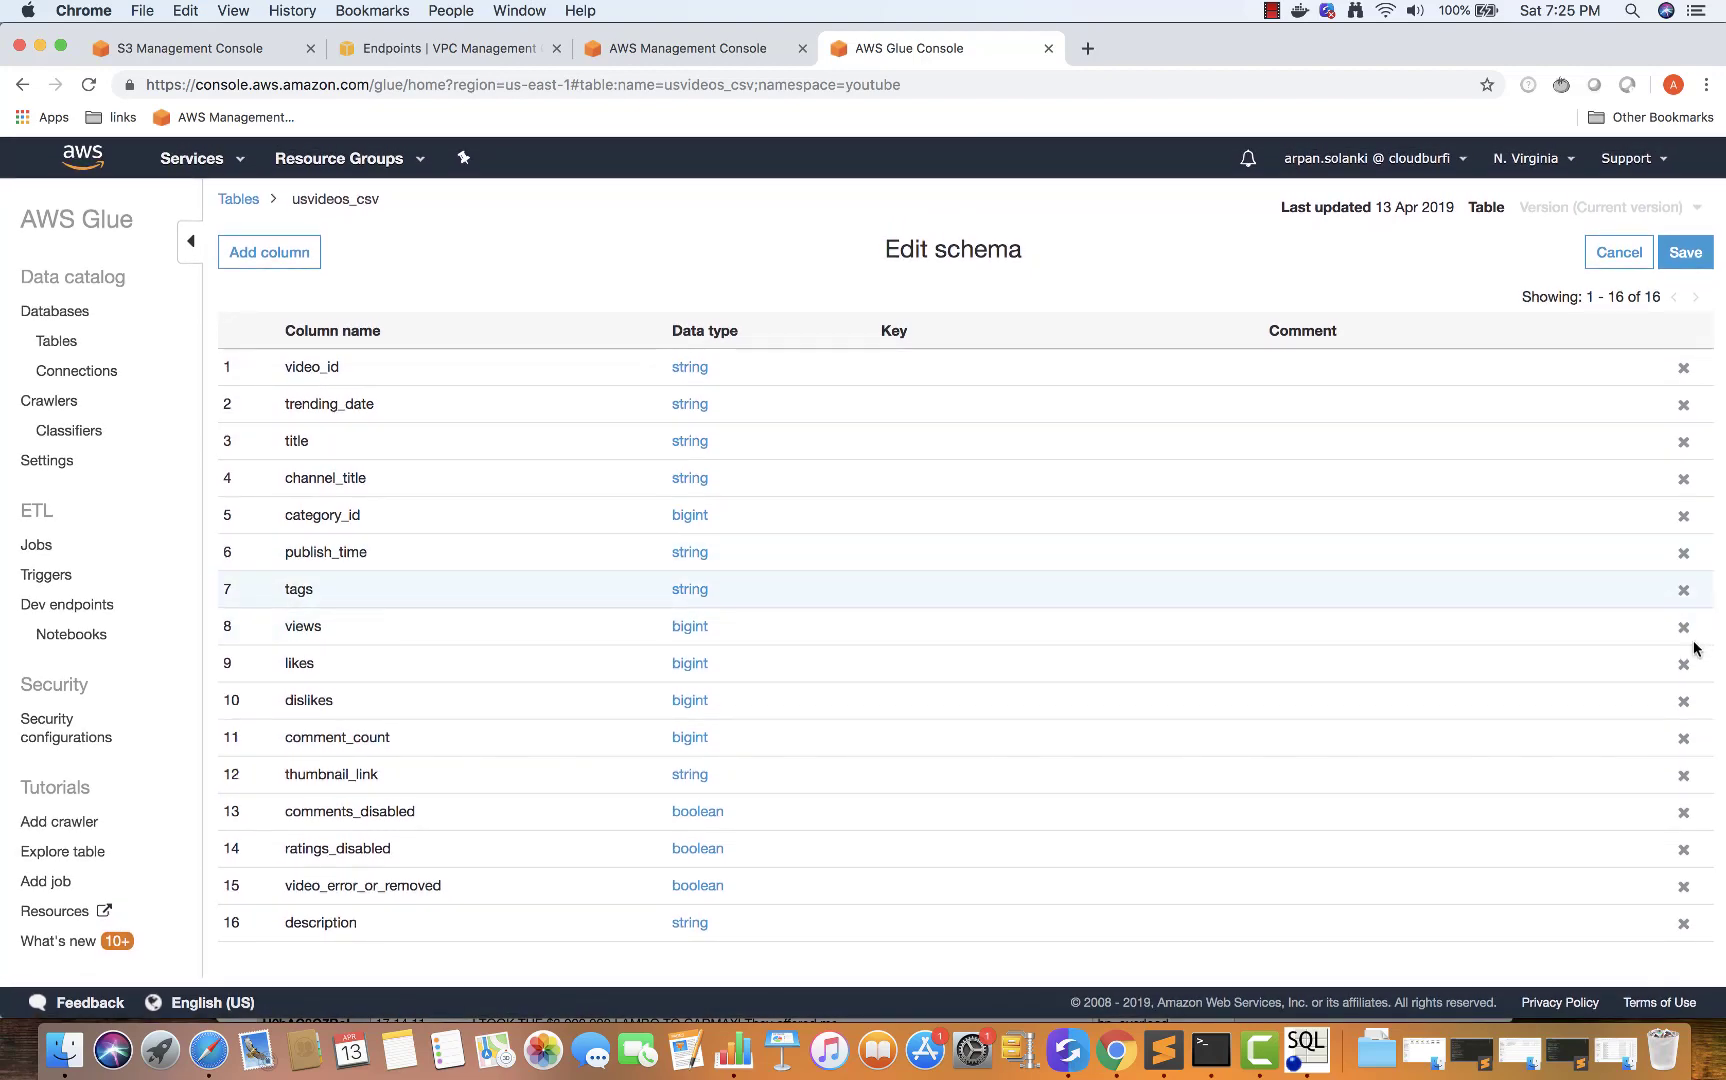
click(1611, 264)
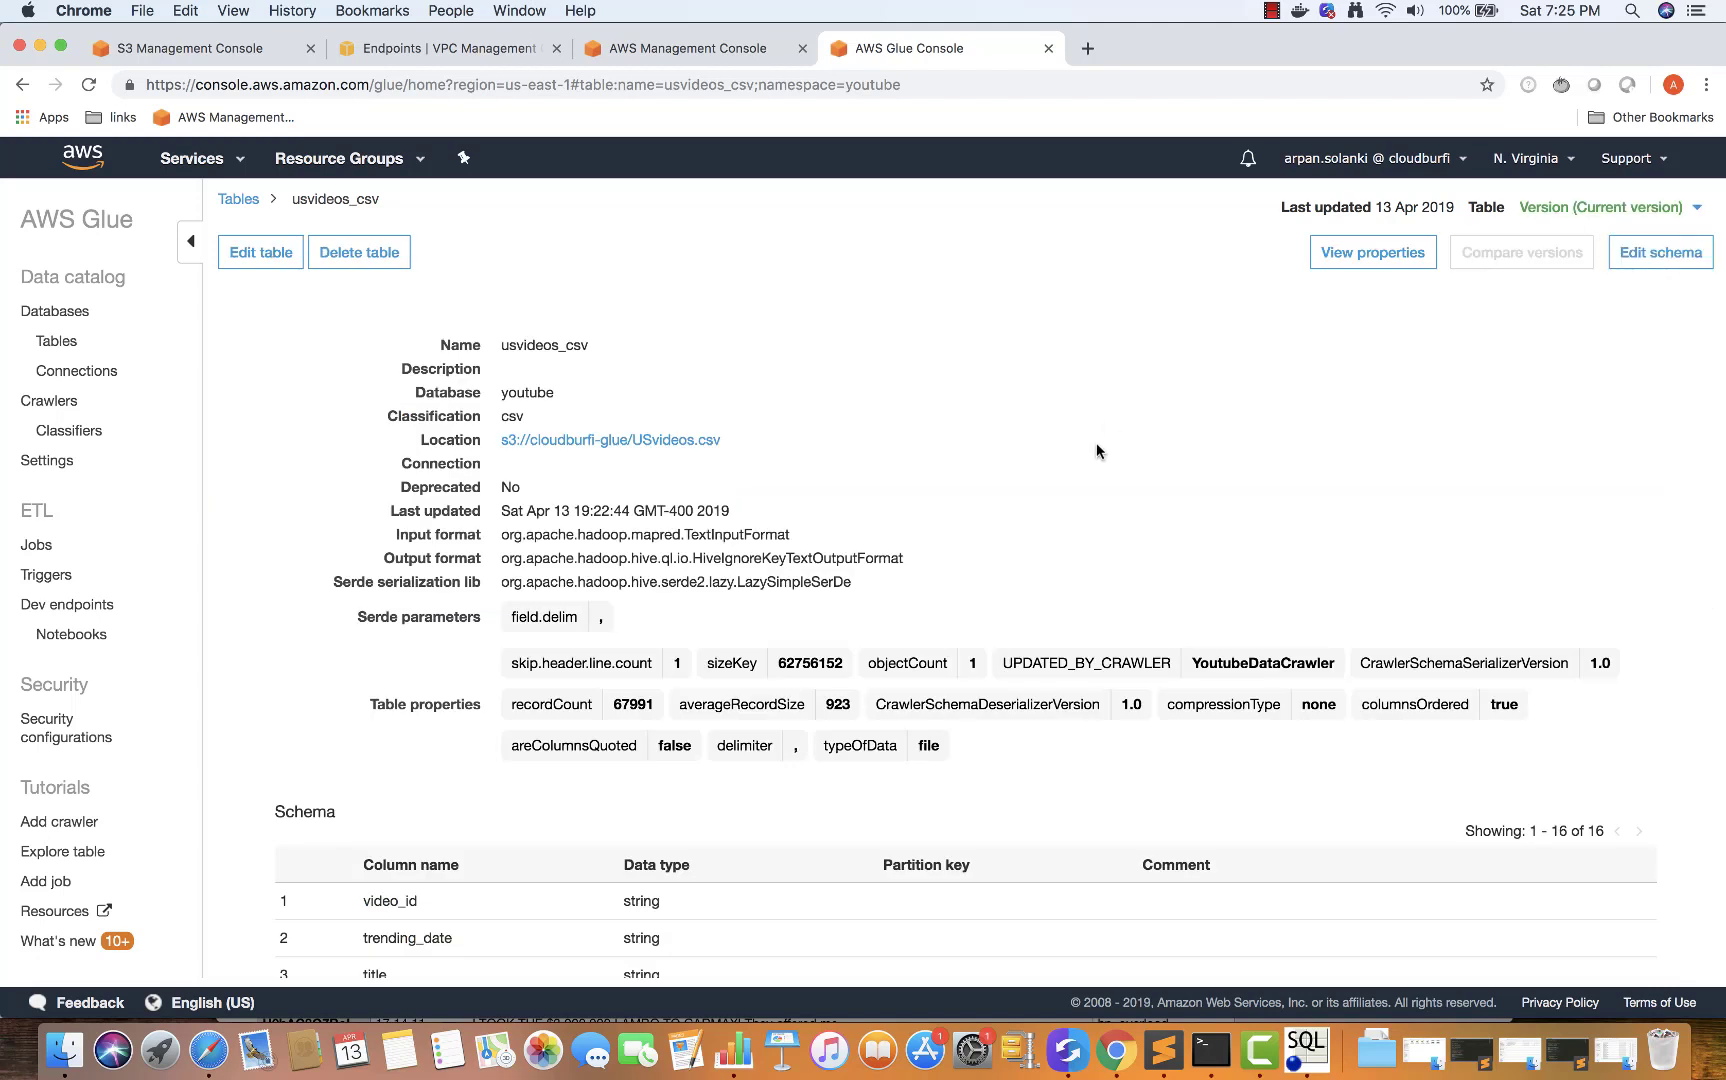
key(super+Tab)
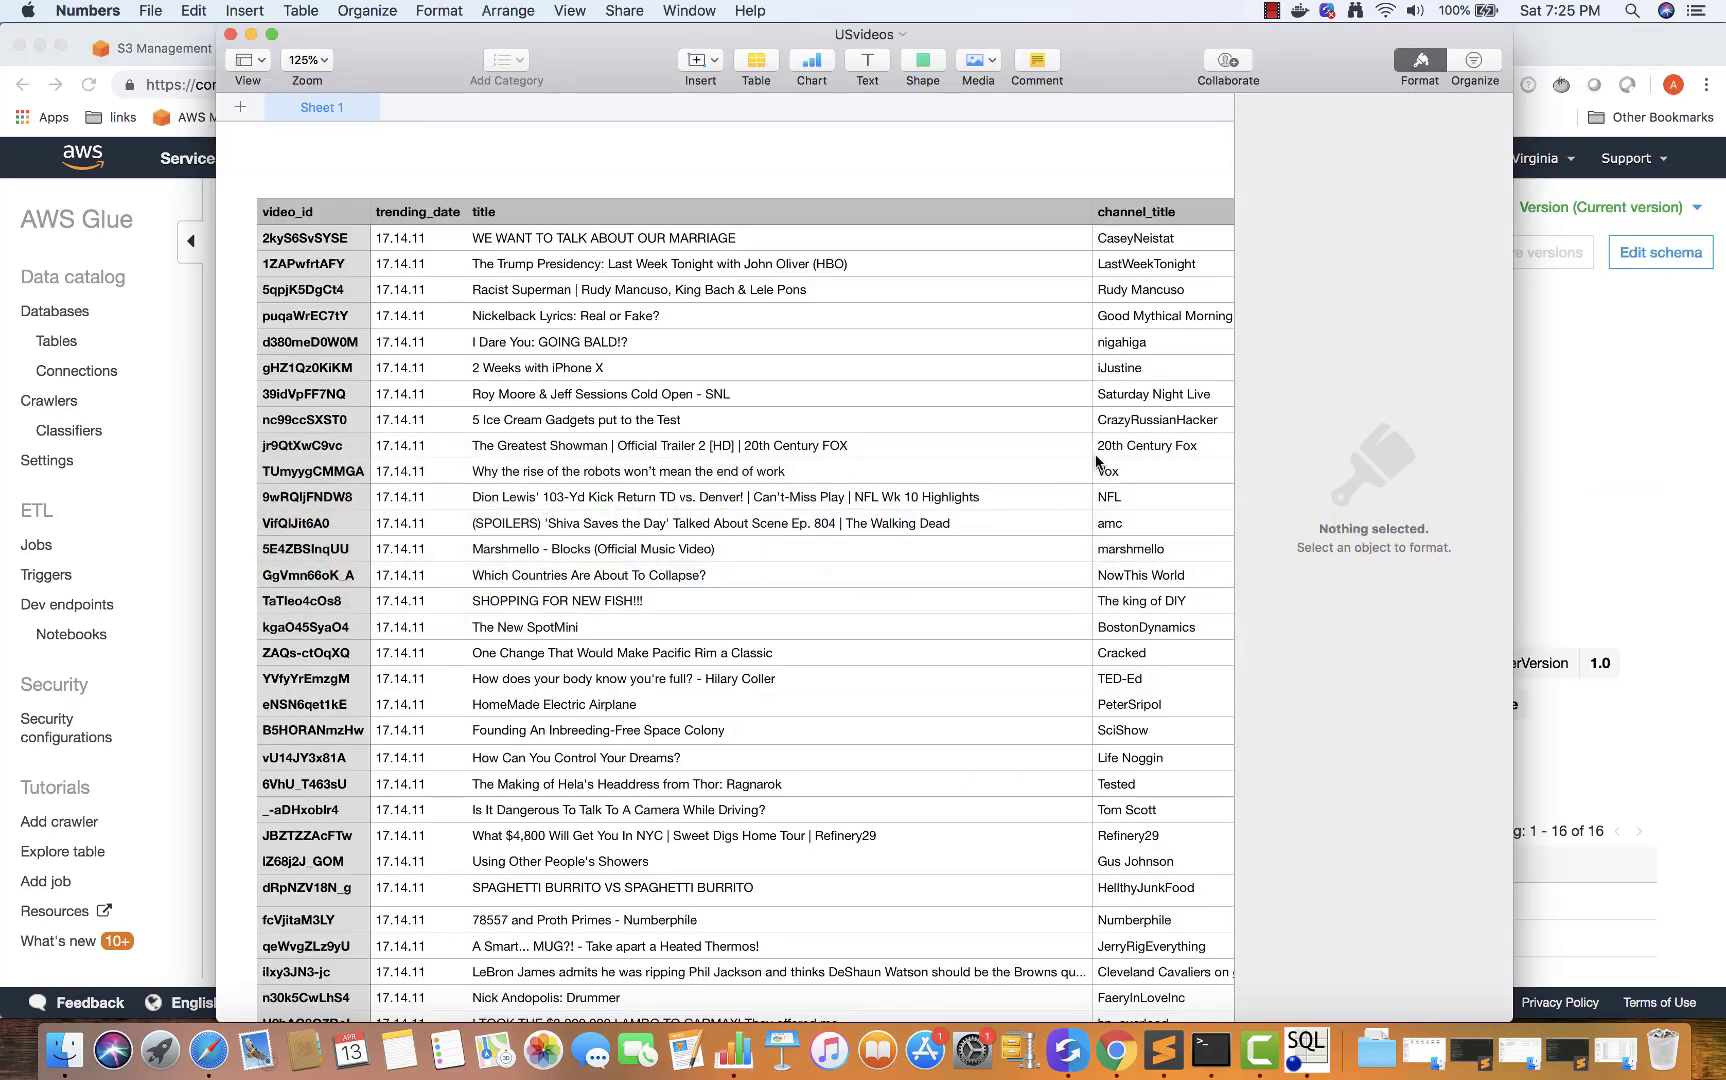
Maximize the USvideos sheet and inspect header cells video_id through publish_time
click(271, 35)
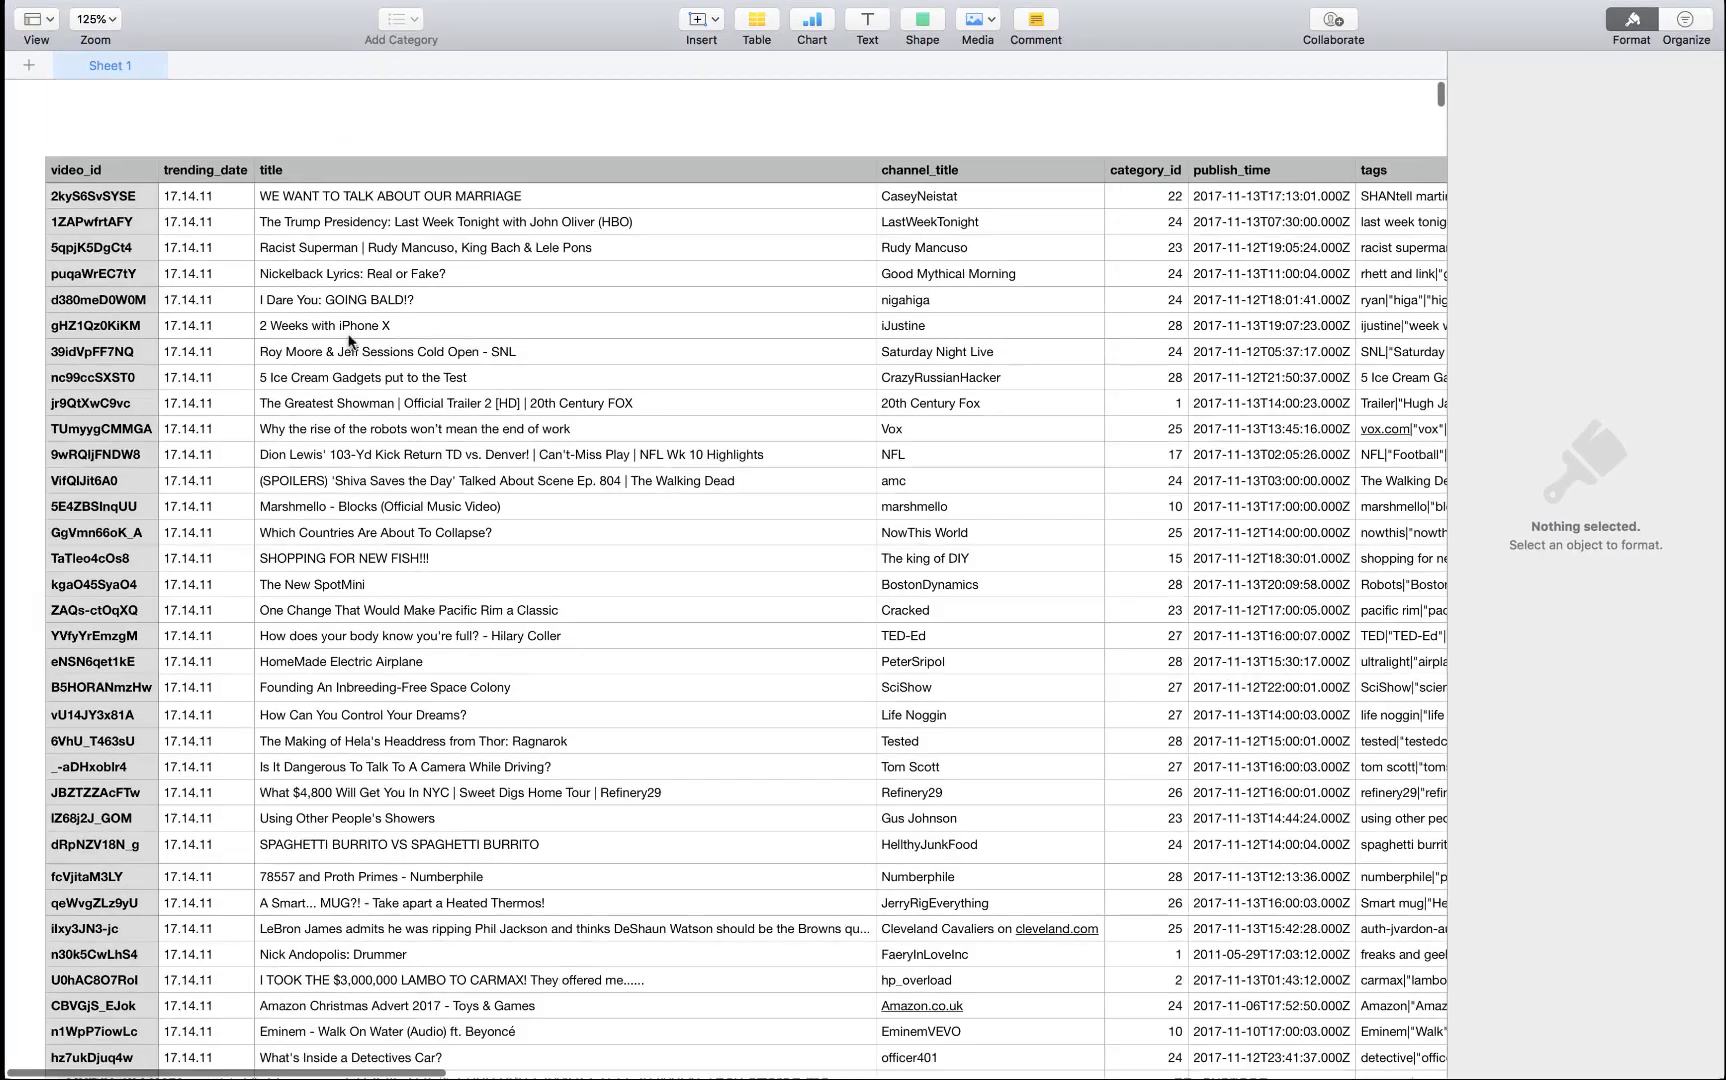
scroll(400, 400, right, 10)
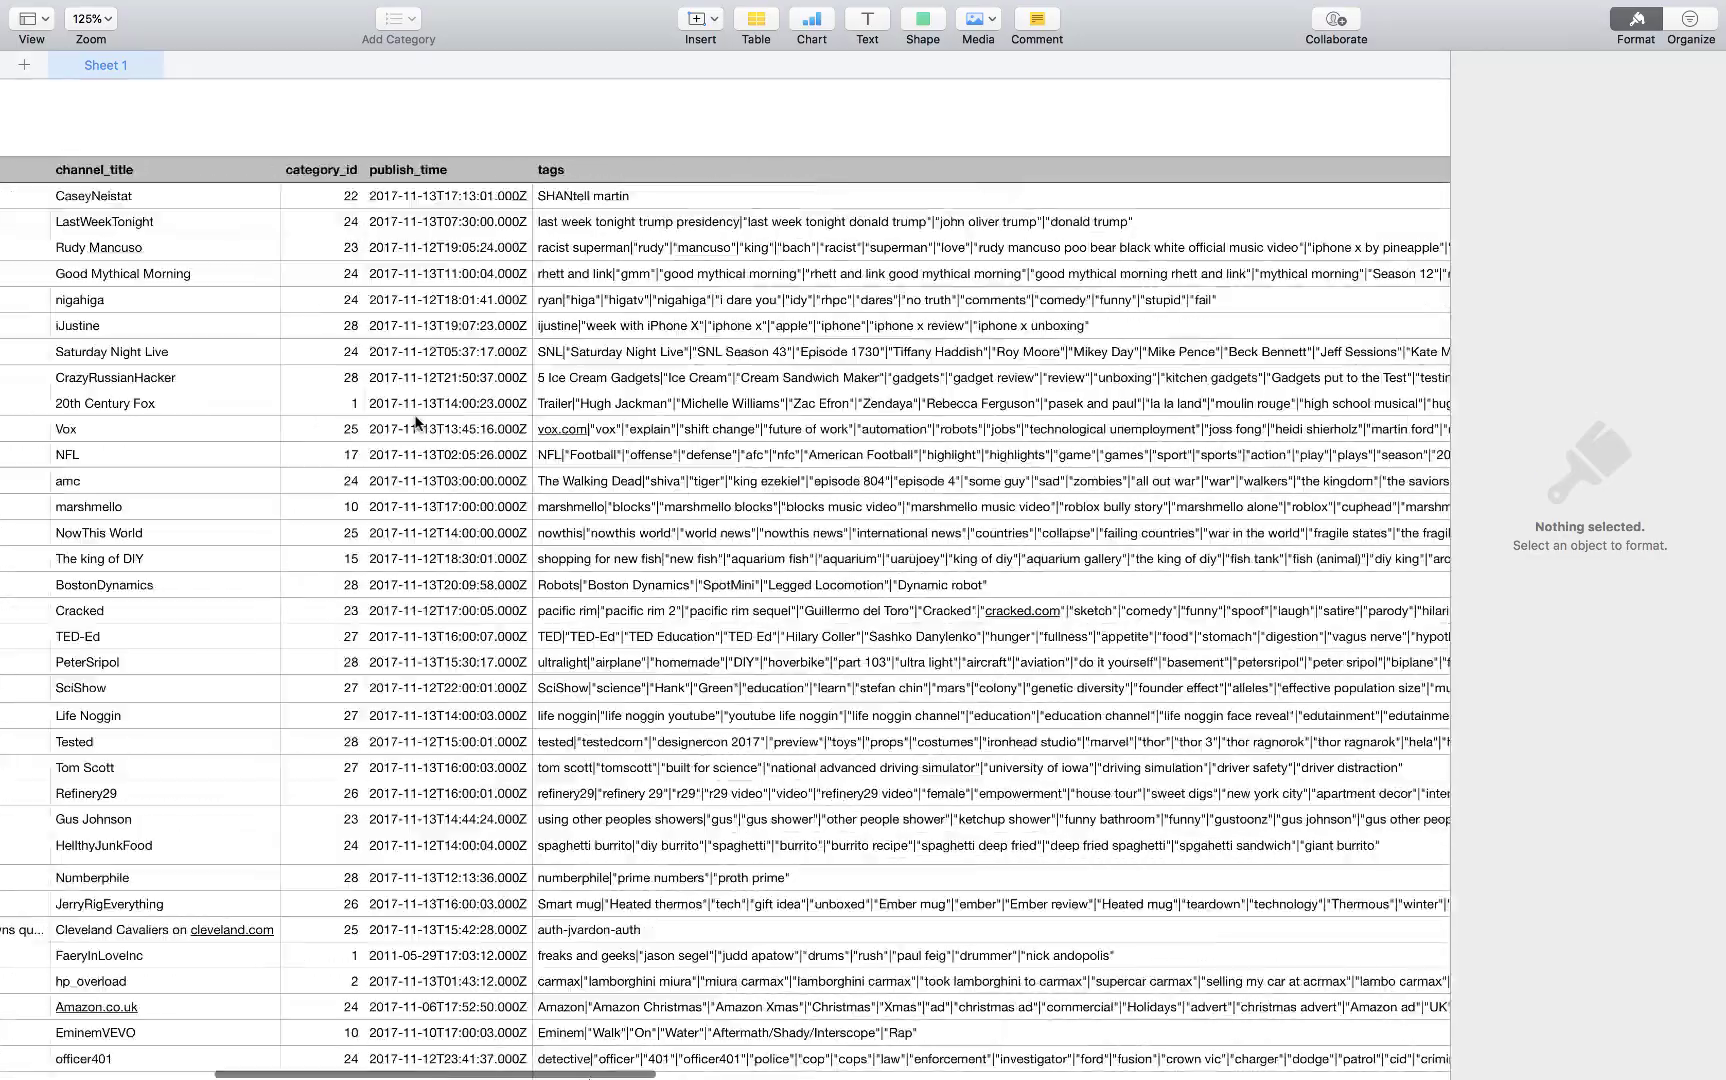
scroll(415, 422, right, 15)
scroll(200, 300, left, 20)
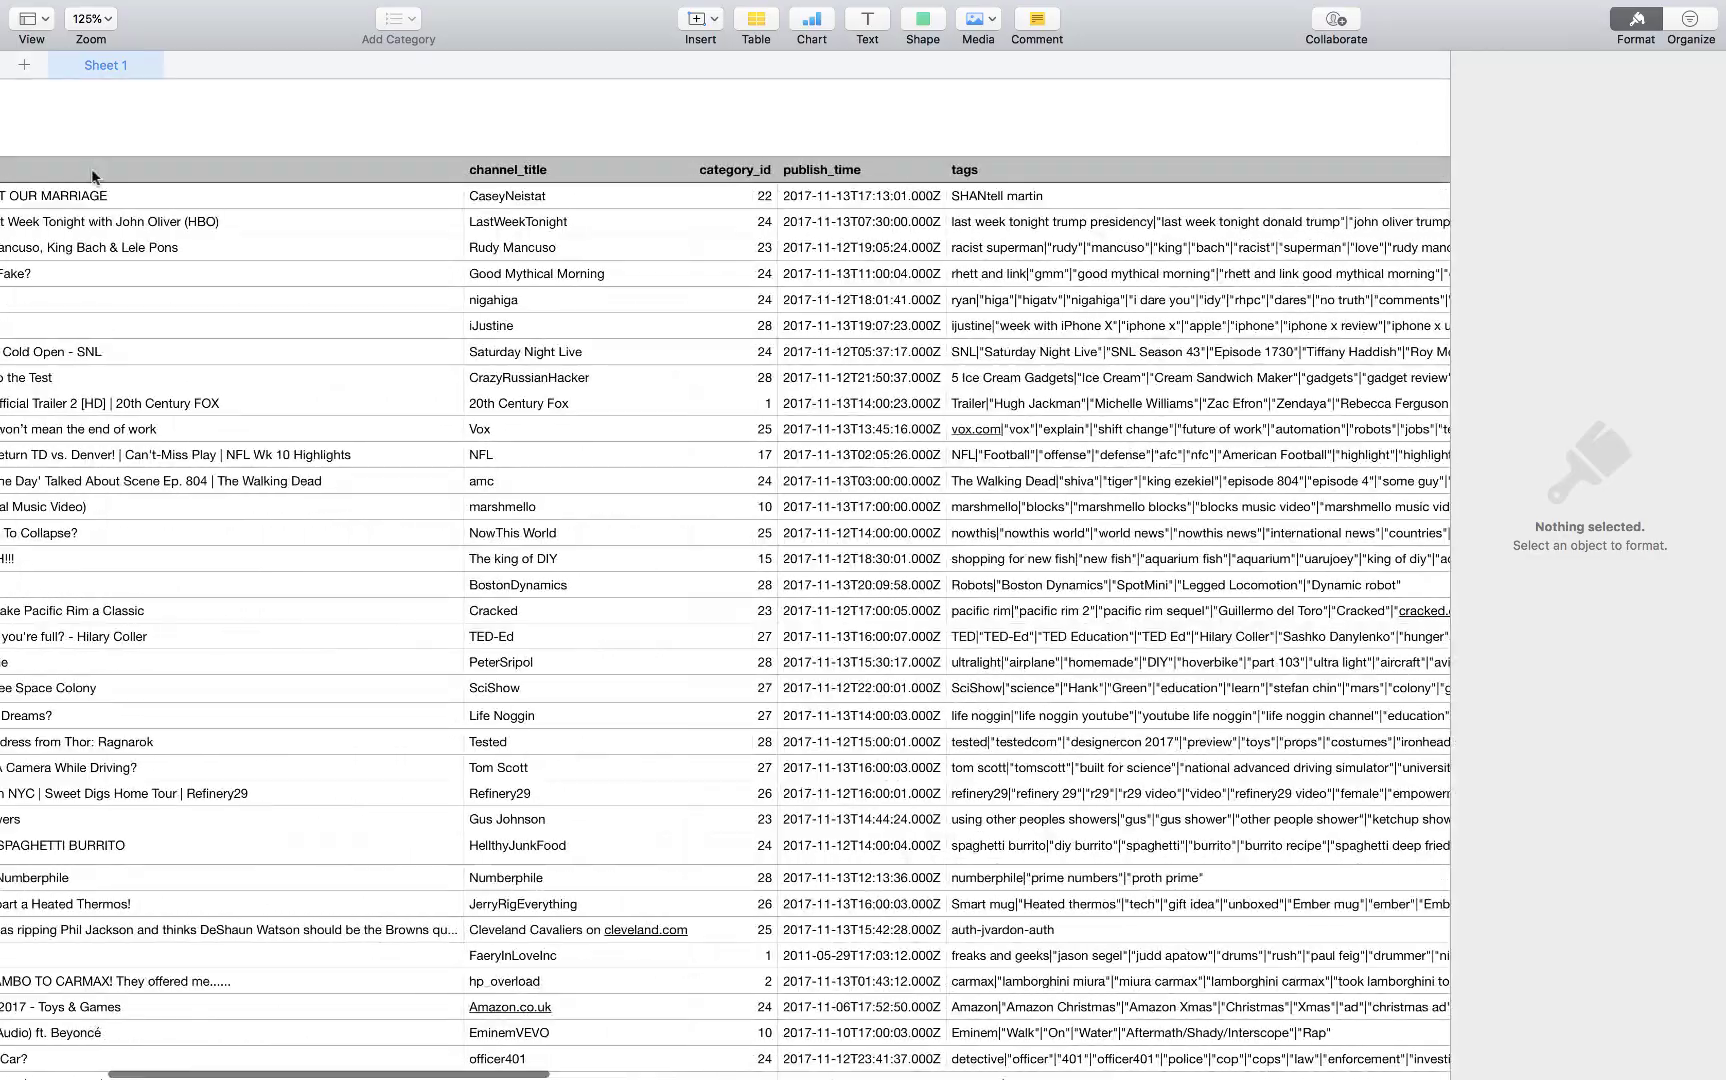
scroll(92, 177, left, 10)
click(62, 172)
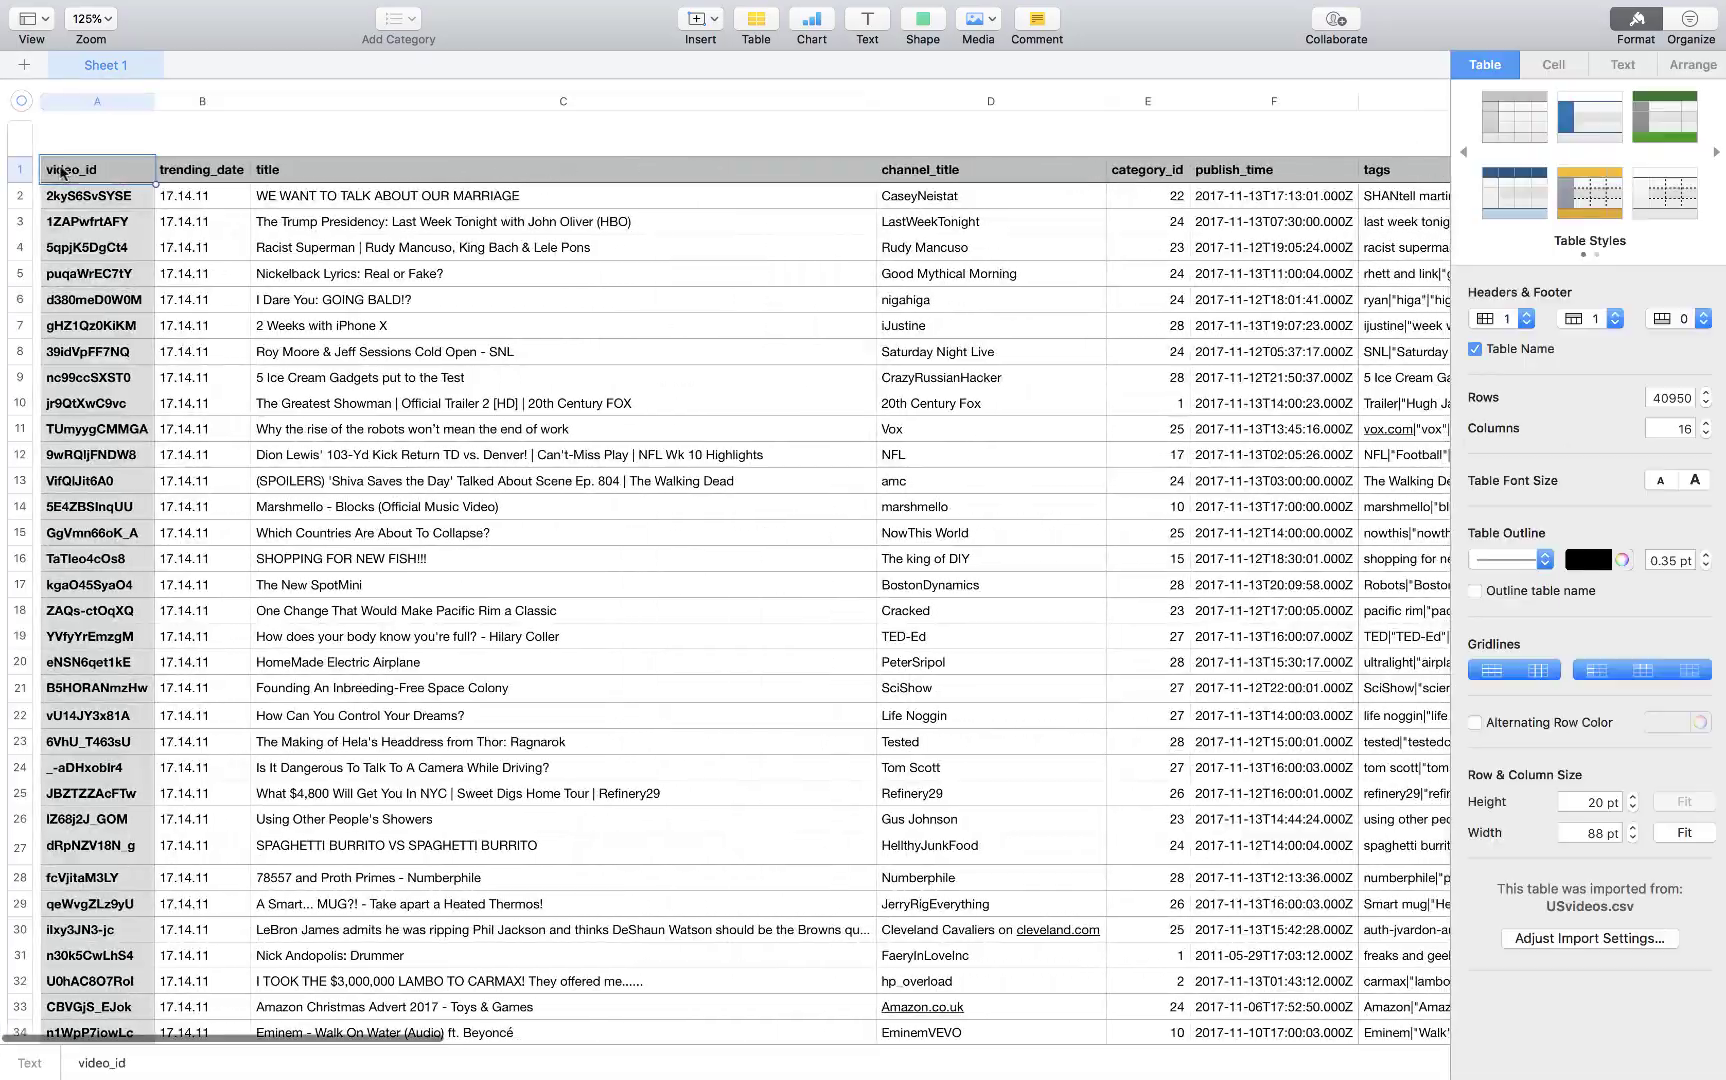
click(284, 335)
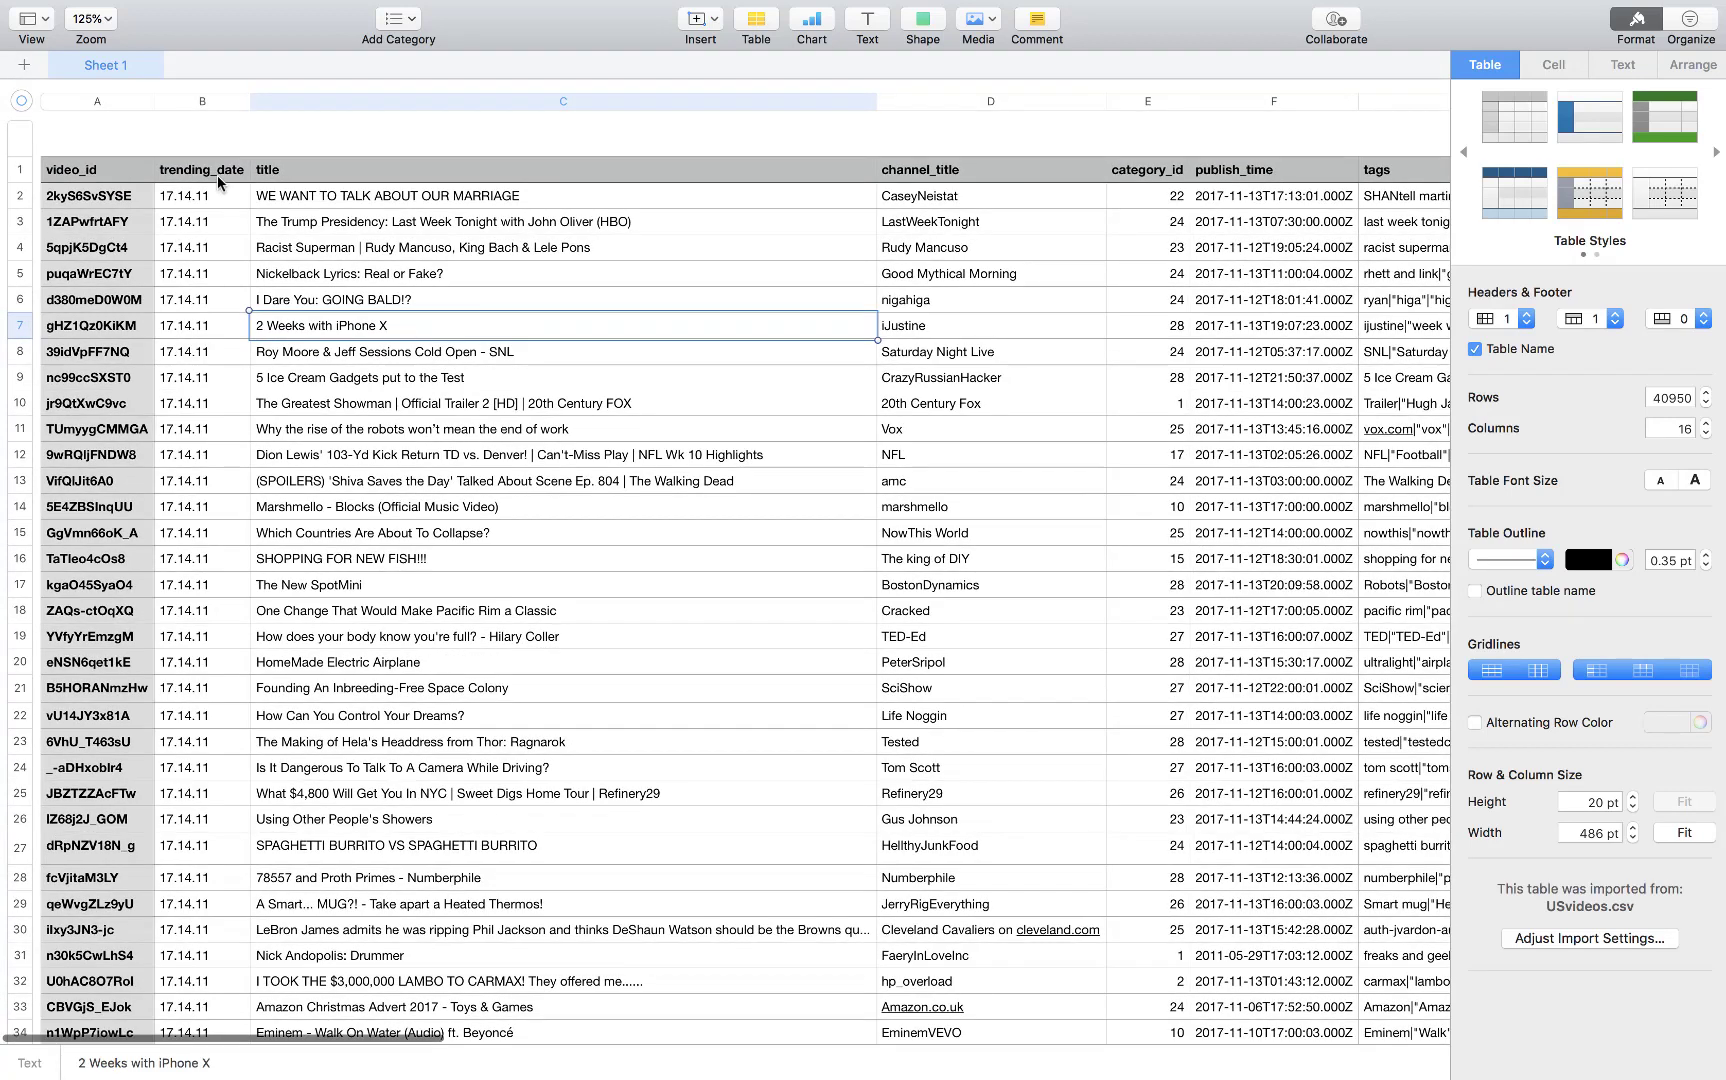
click(200, 171)
click(273, 172)
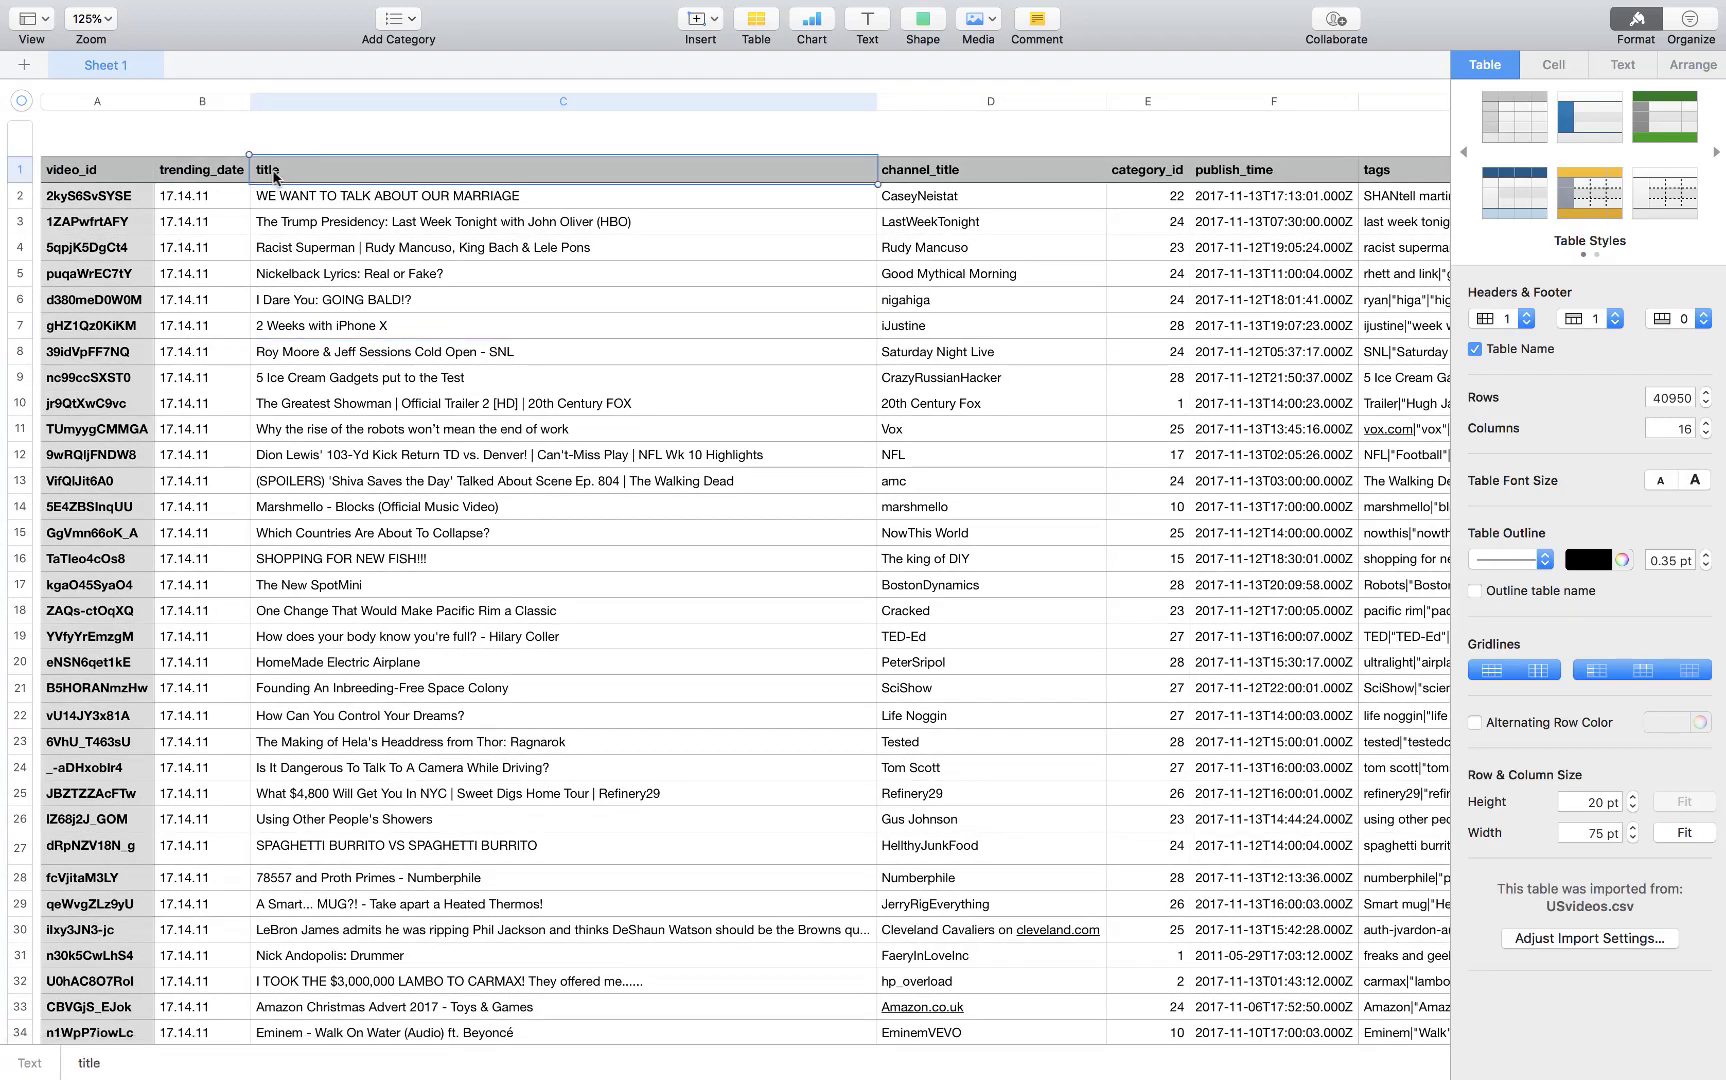
click(900, 175)
click(1153, 174)
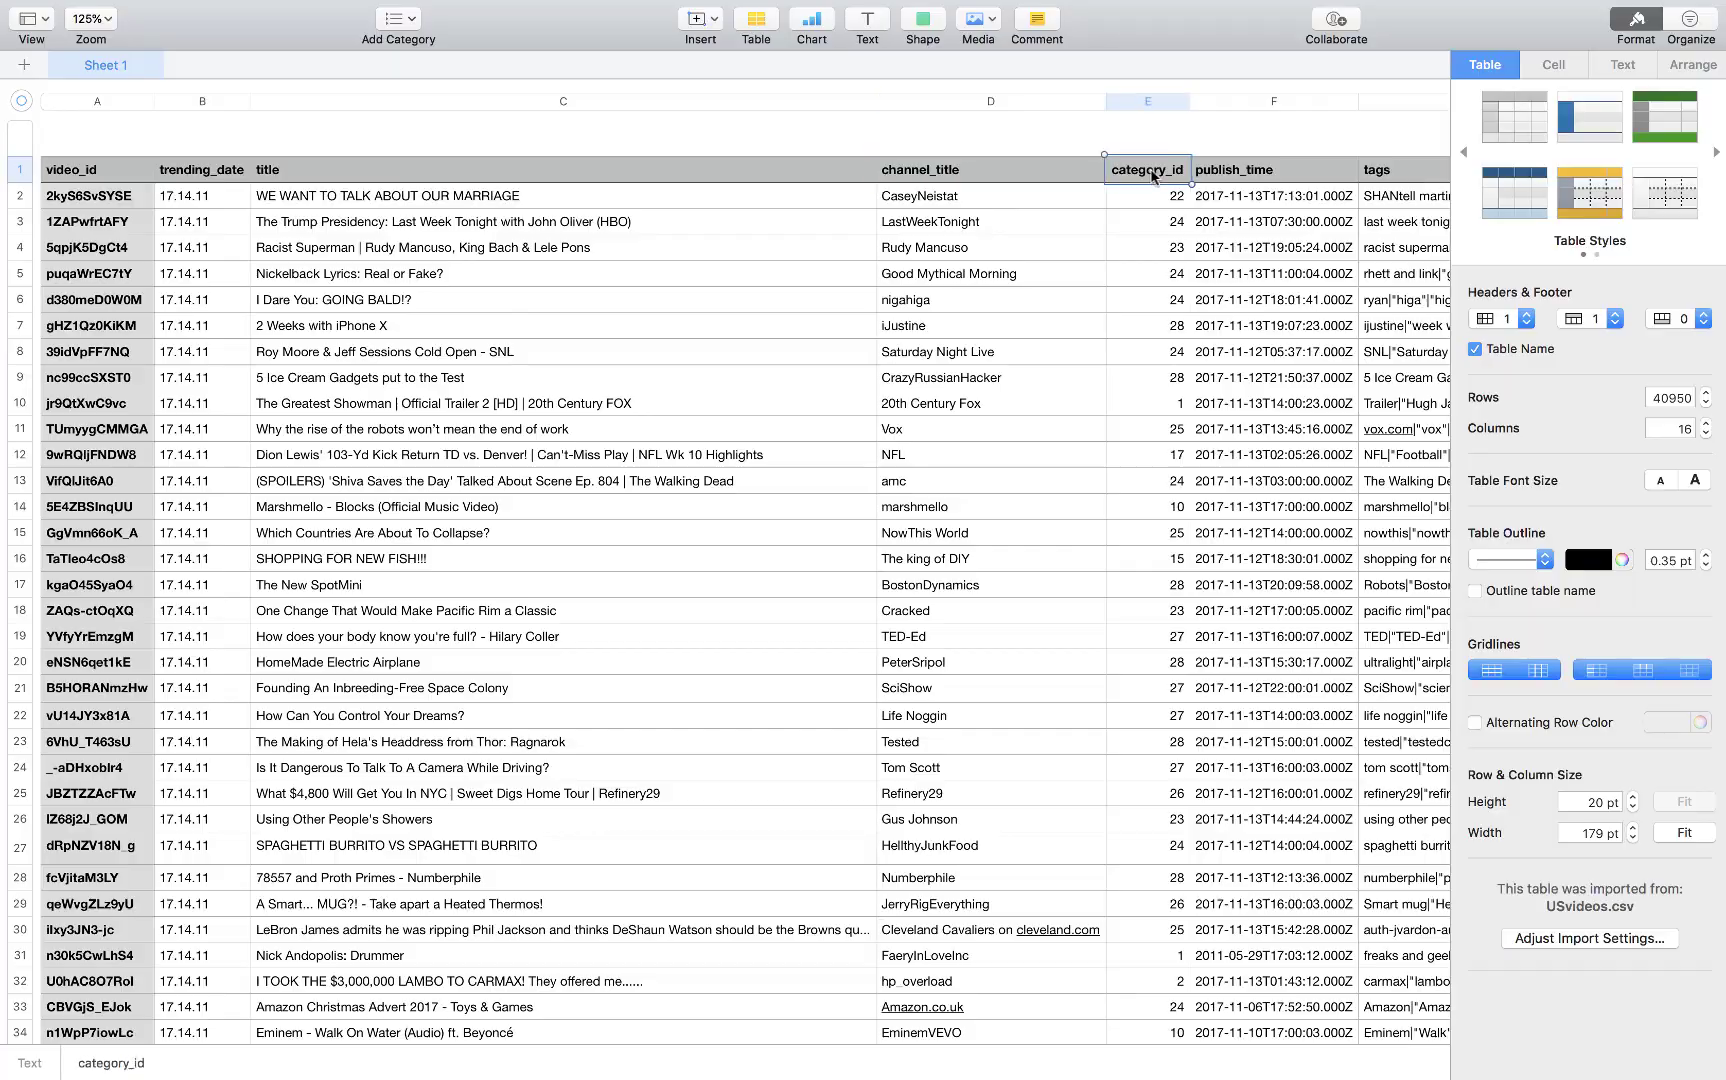
click(1239, 172)
Scroll through the sheet's rows and remaining columns, then close the Numbers window
scroll(1242, 323, down, 20)
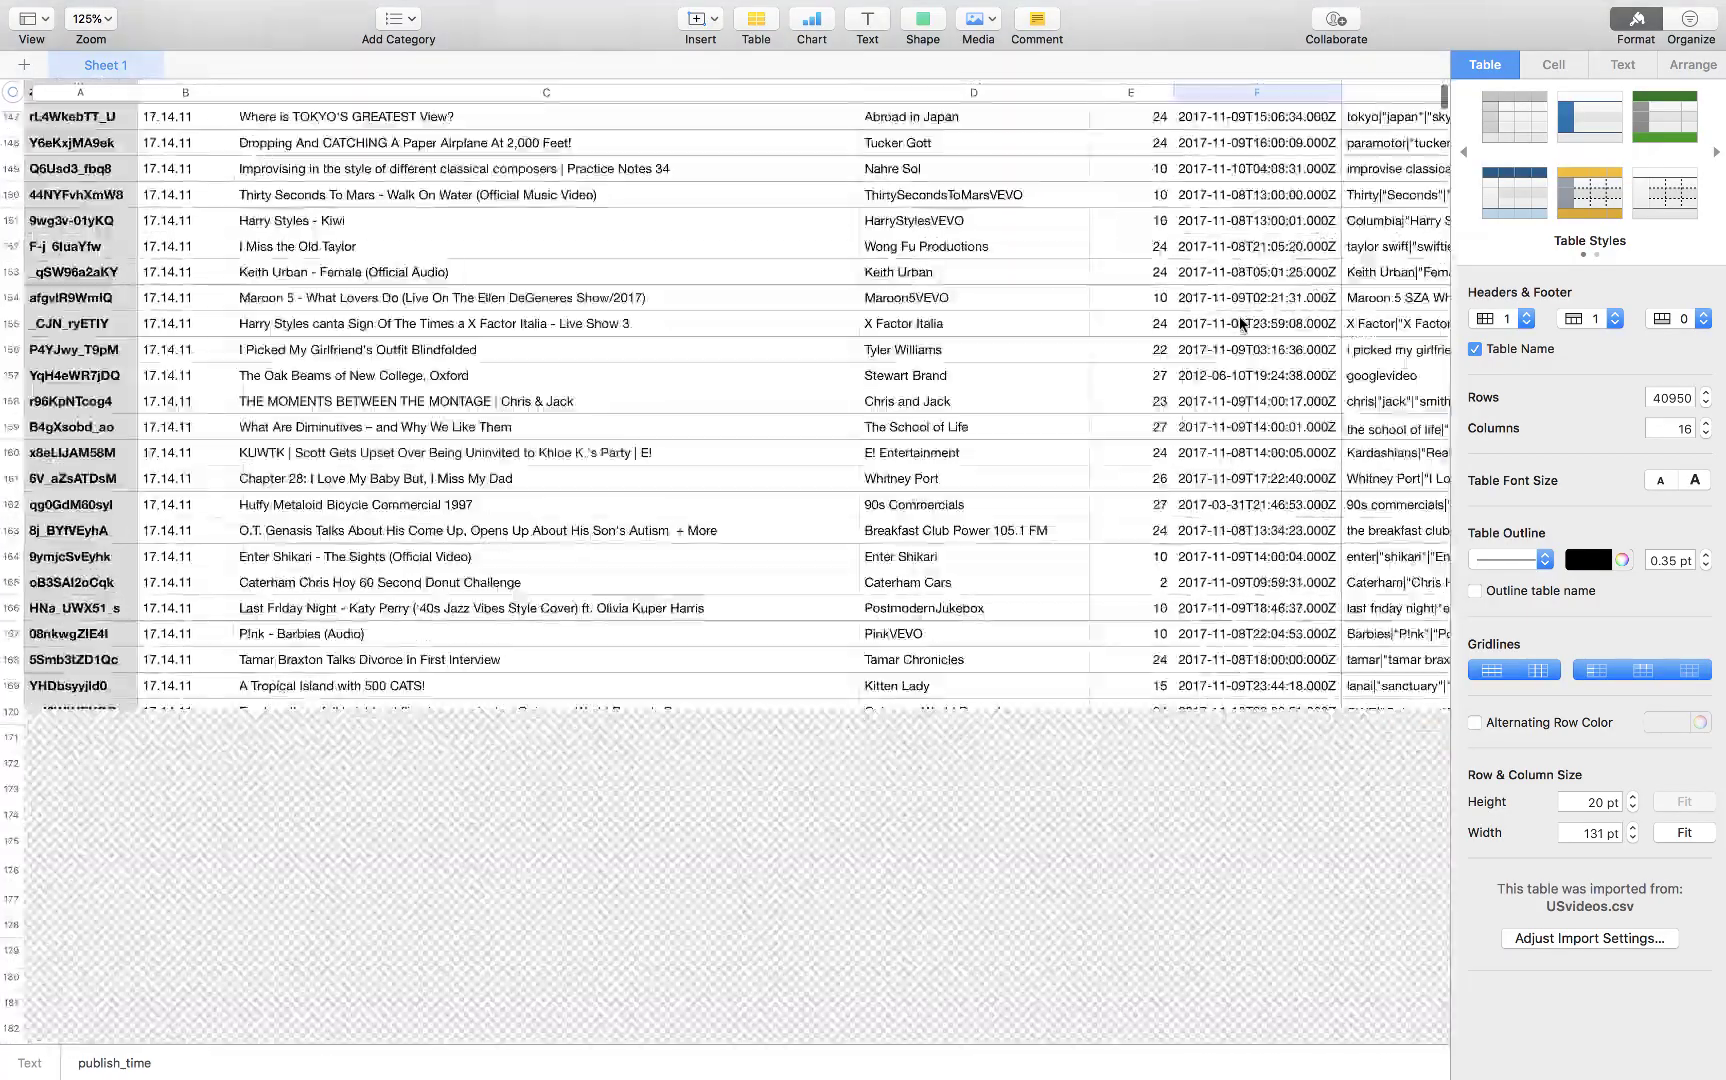
scroll(1240, 323, down, 20)
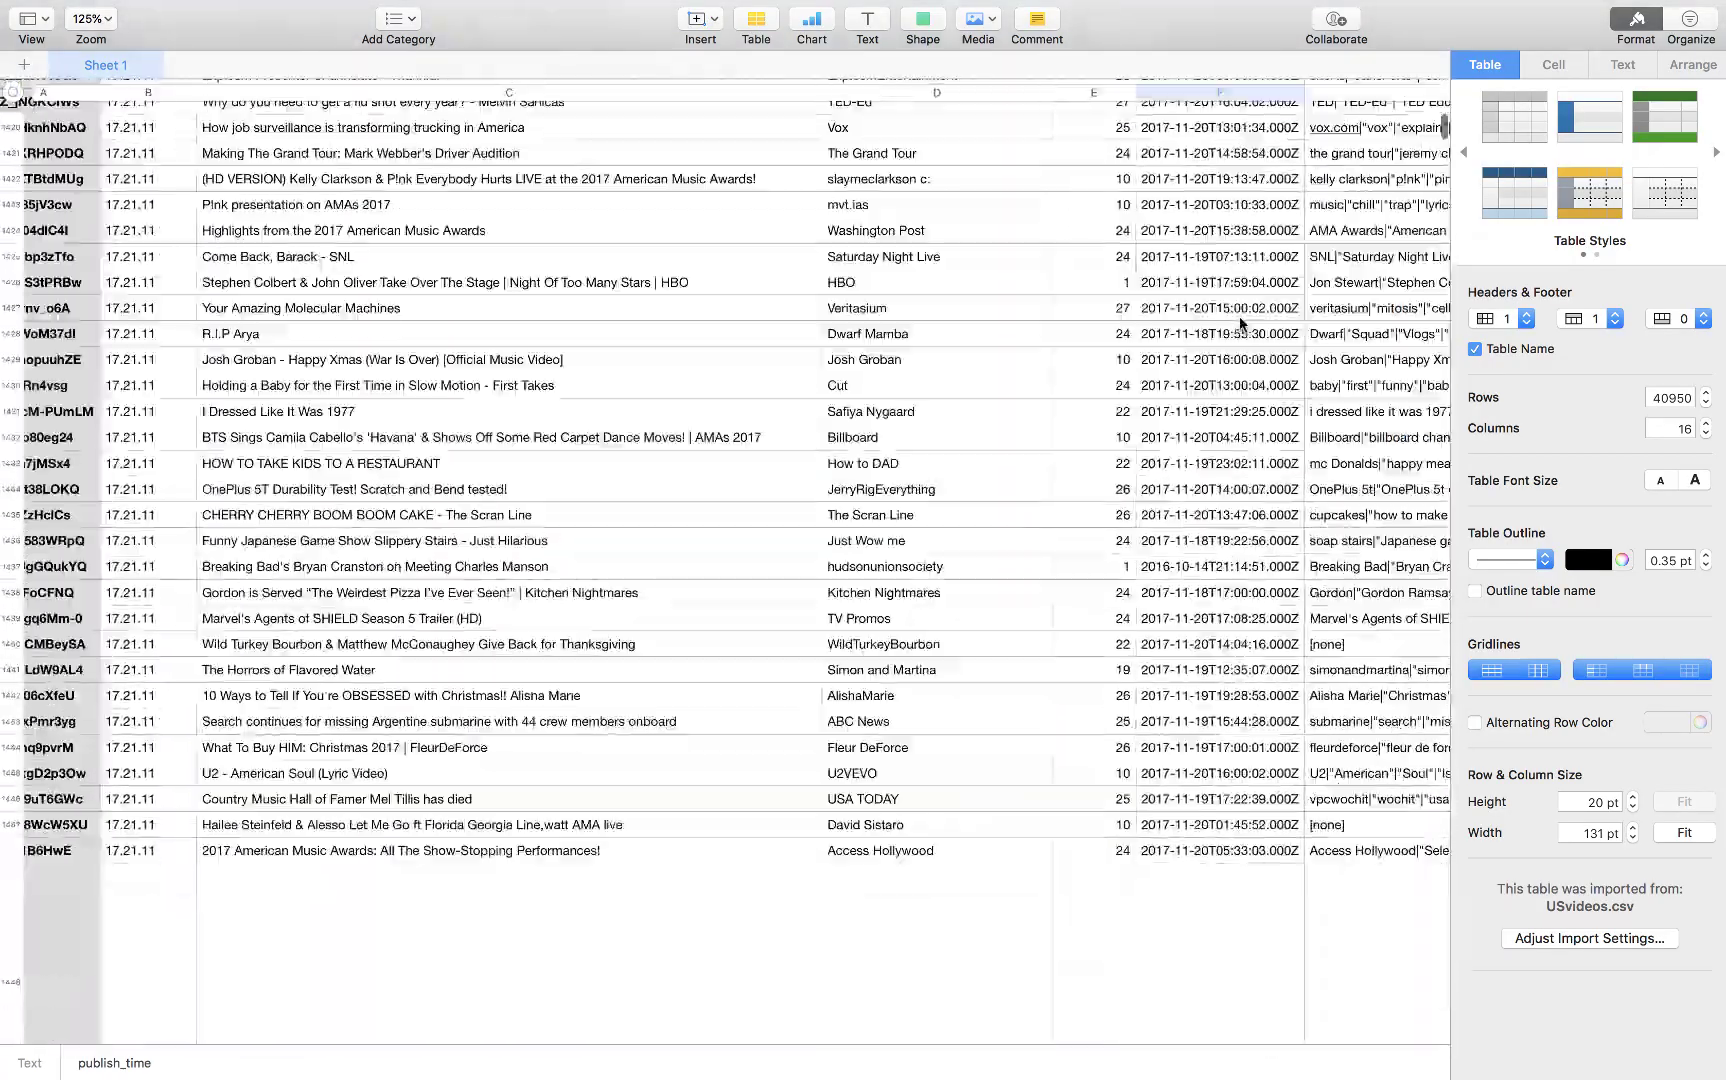
scroll(1240, 323, up, 20)
scroll(1260, 380, right, 15)
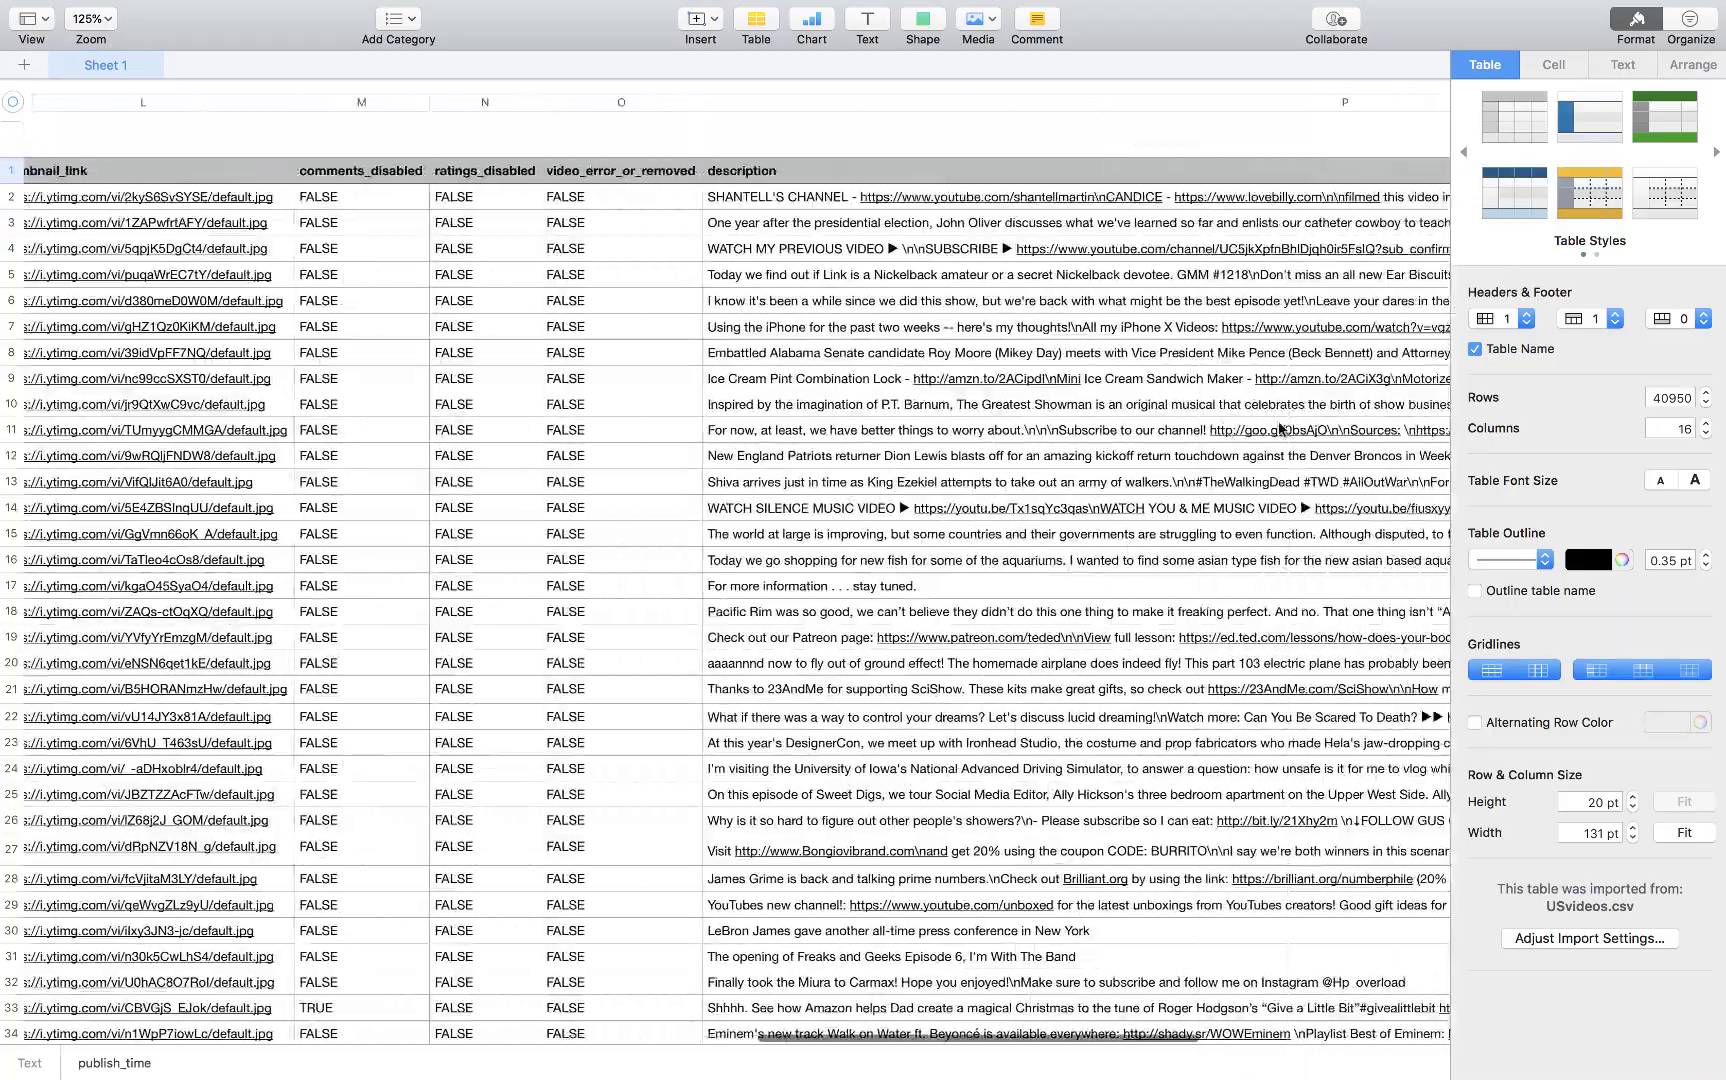
scroll(1279, 429, right, 10)
scroll(1279, 429, left, 20)
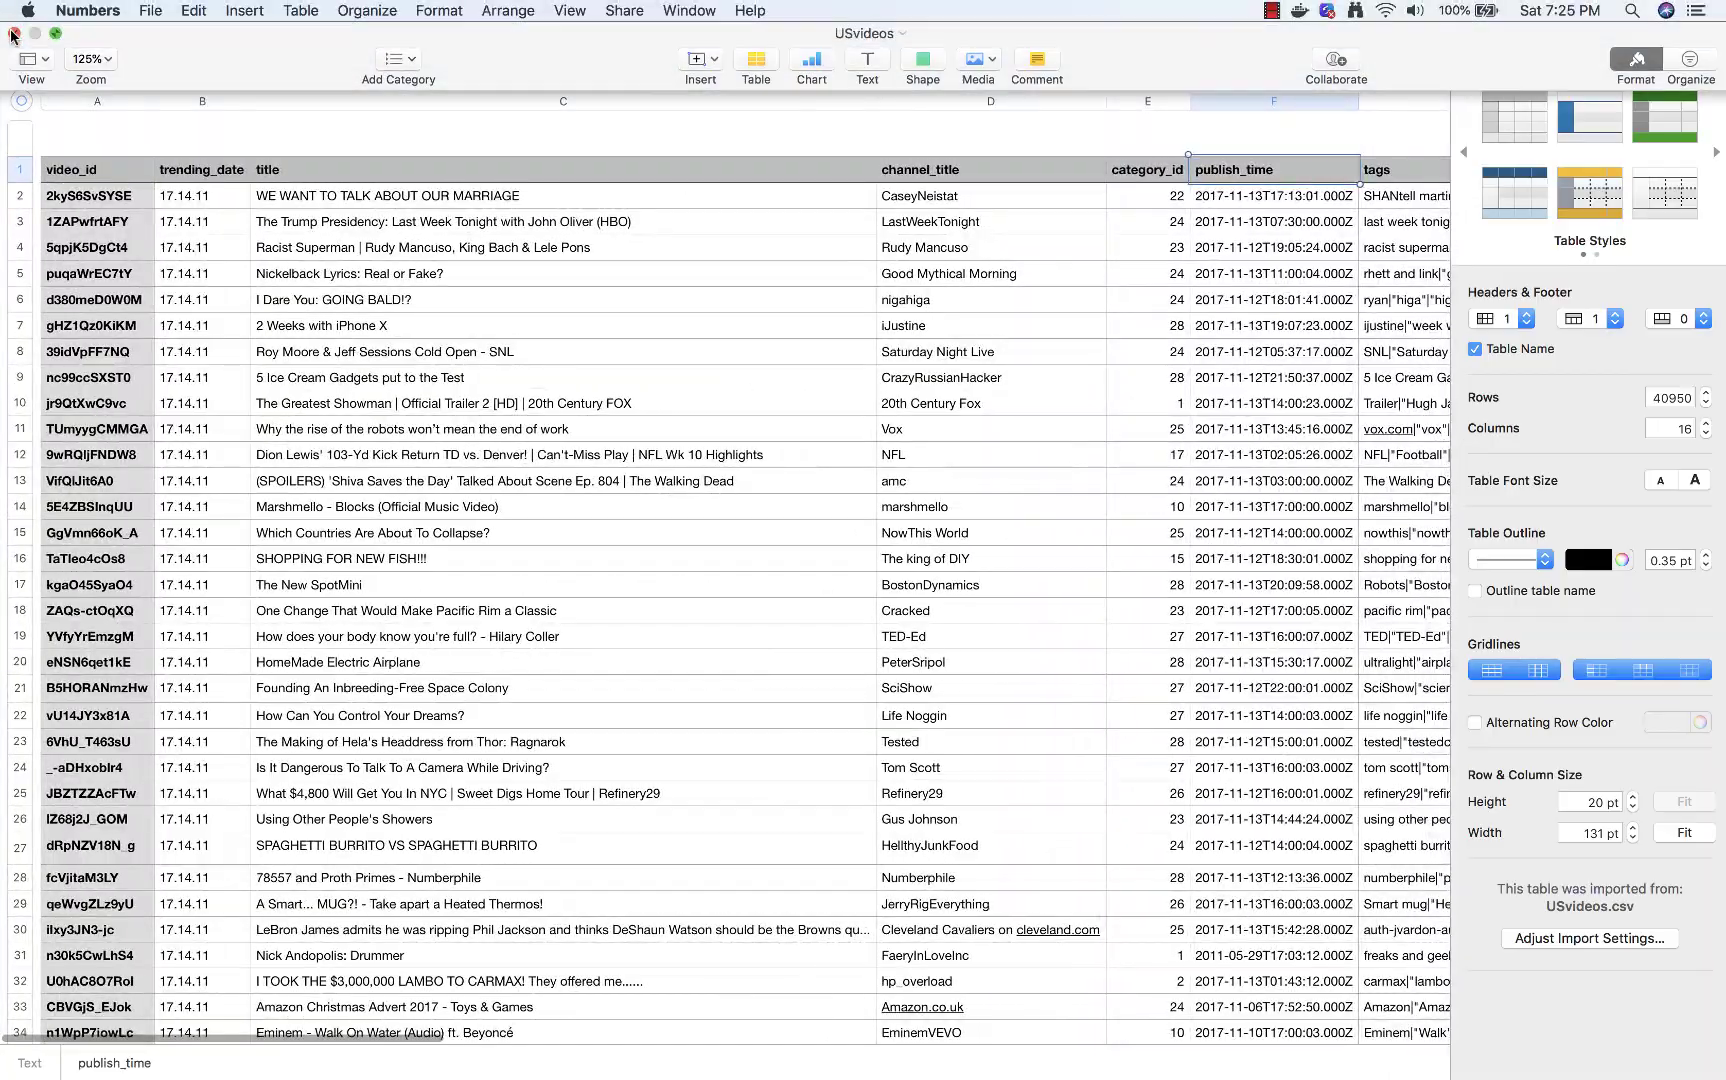
click(13, 34)
Go back through the Glue sidebar to the Tables list showing usvideos_csv
scroll(775, 432, down, 10)
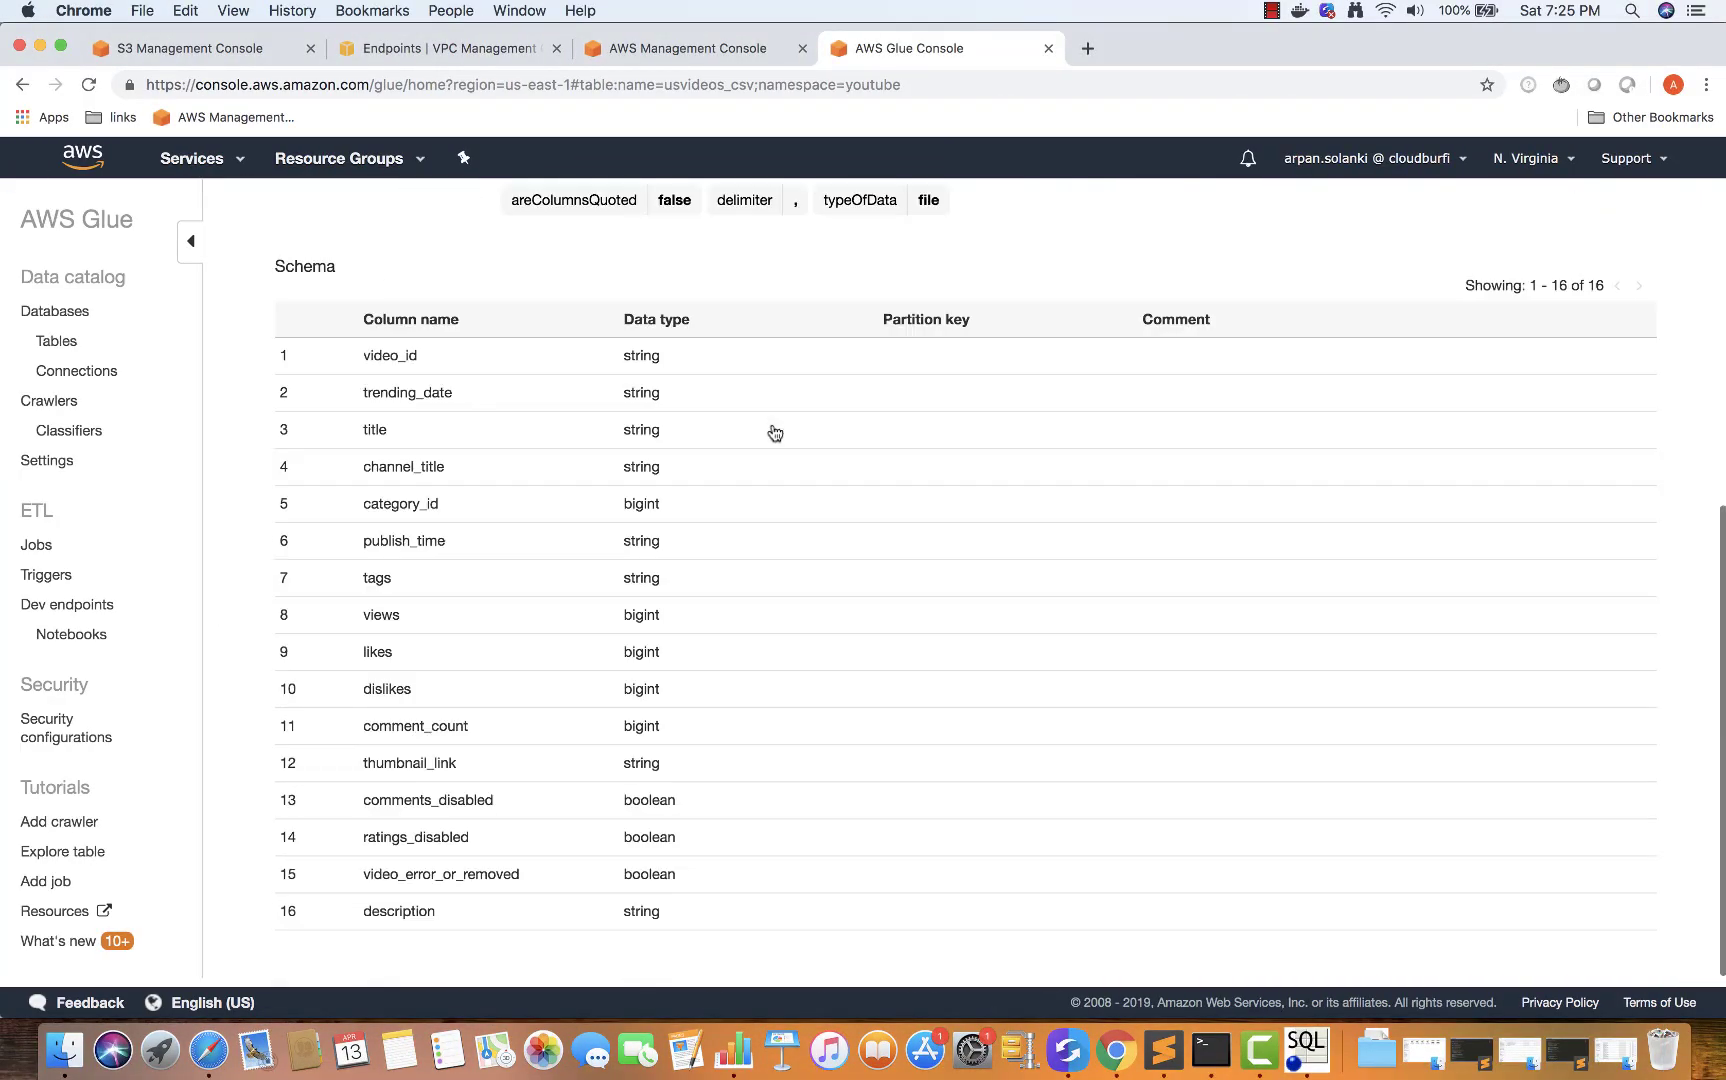
scroll(775, 432, up, 10)
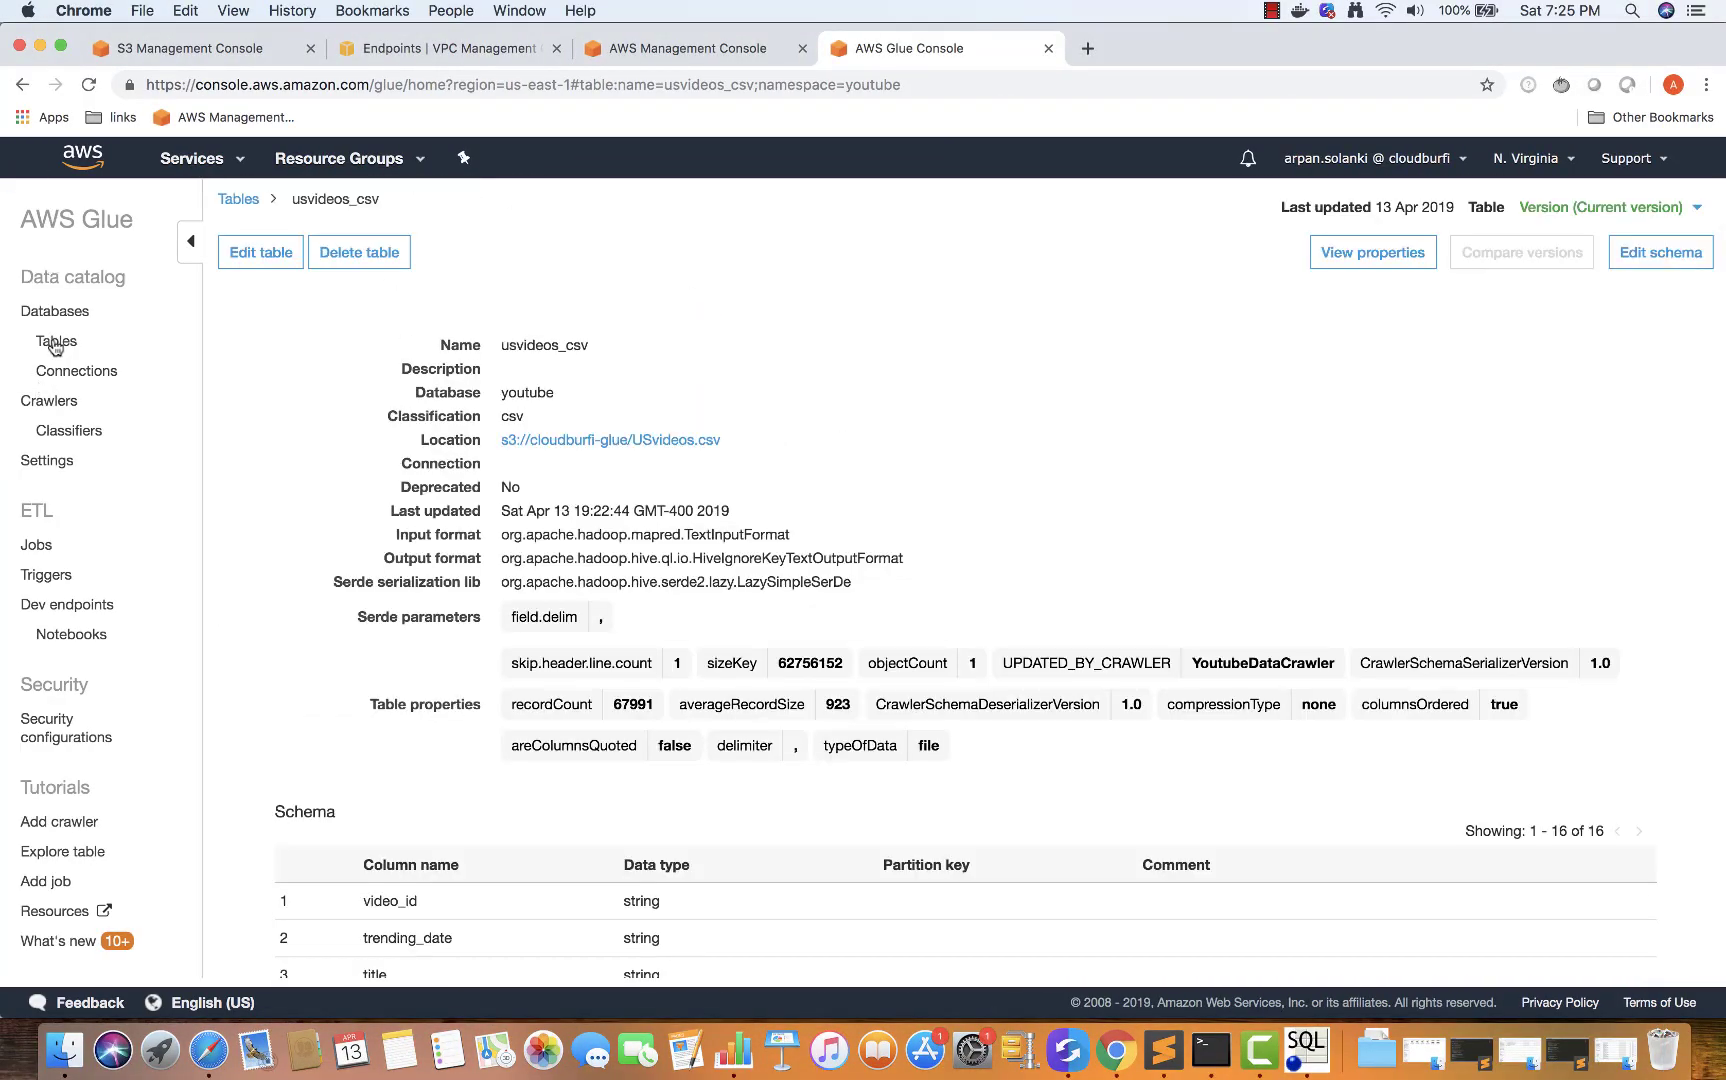
click(55, 343)
click(72, 371)
click(58, 341)
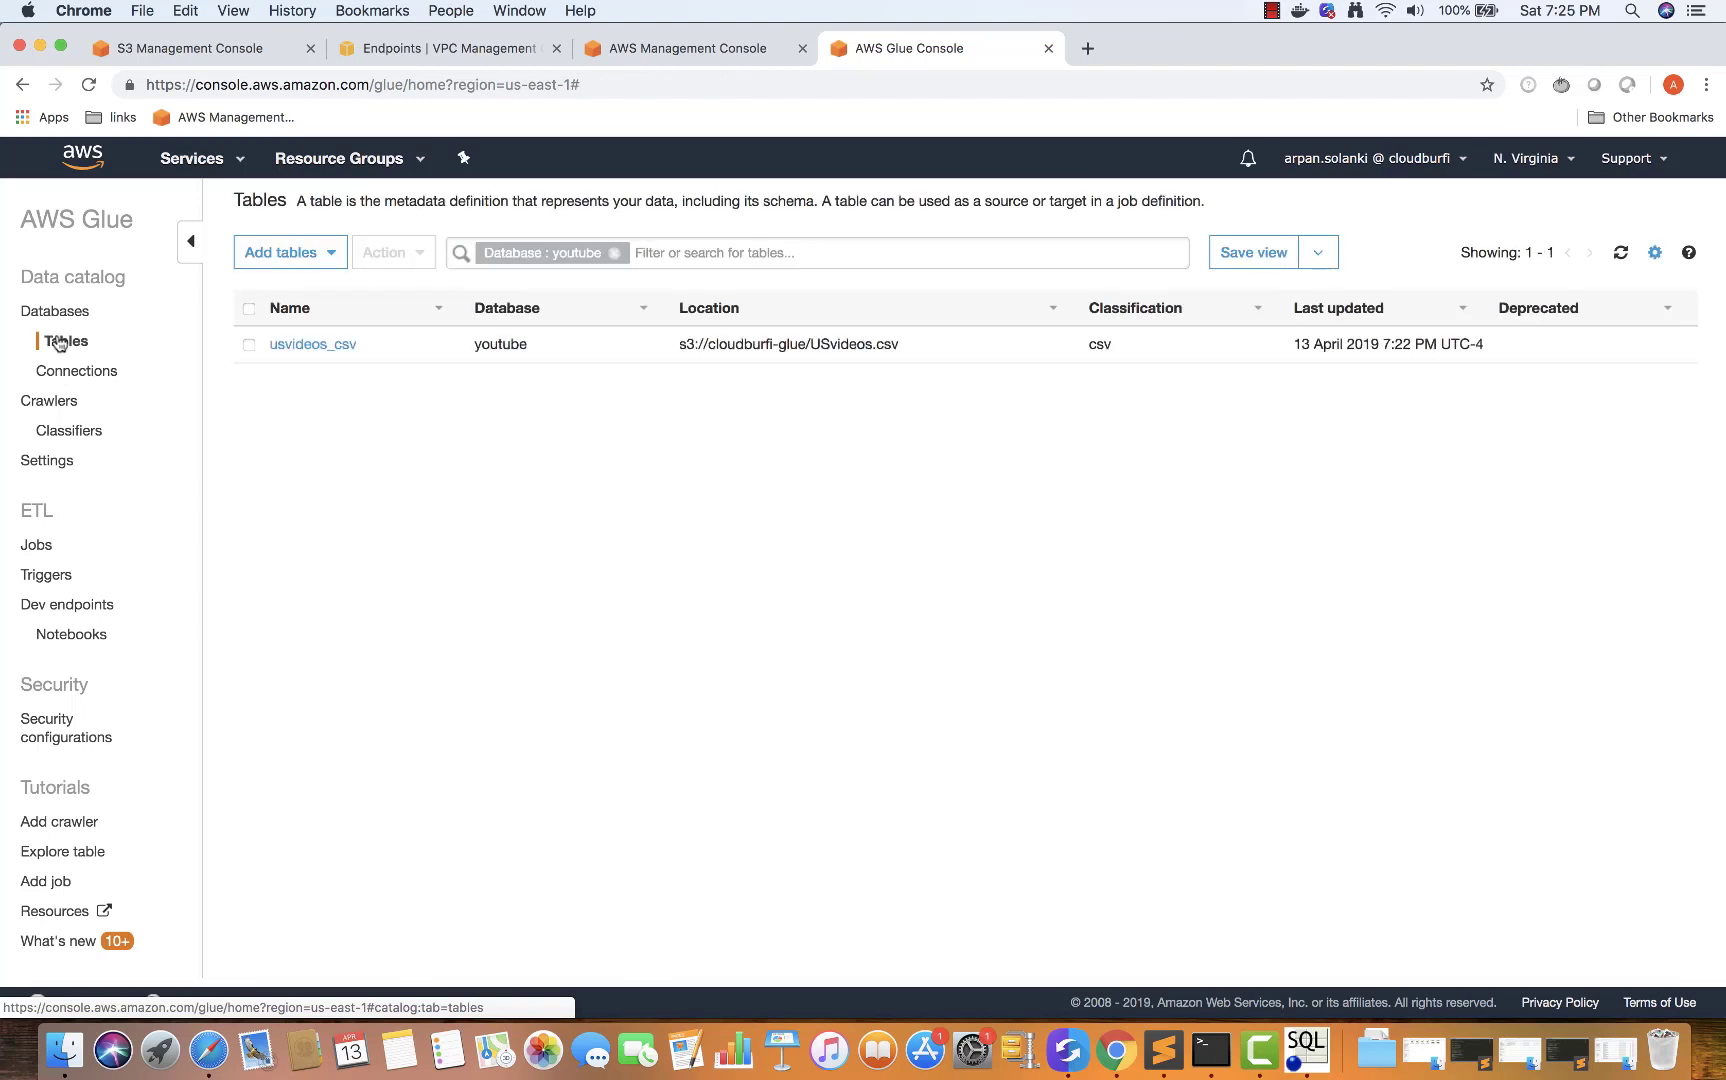